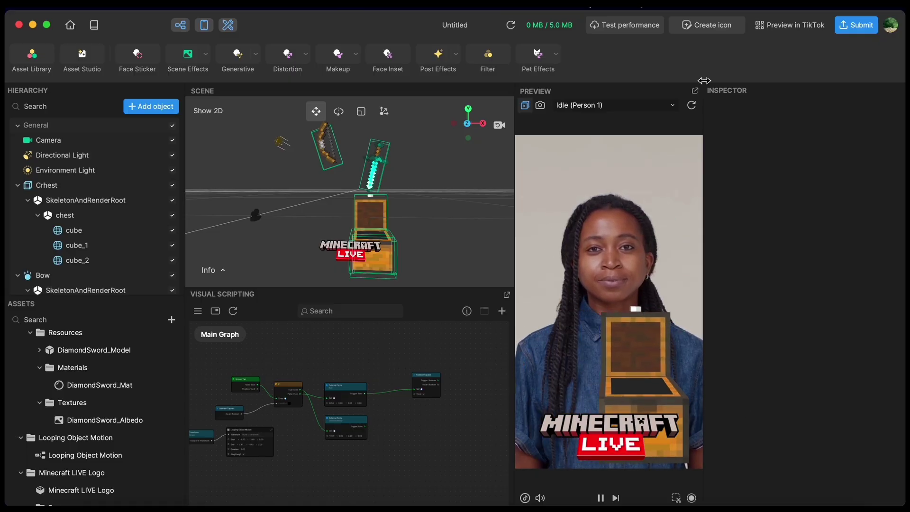
# Restart the preview of the effect
pyautogui.click(693, 105)
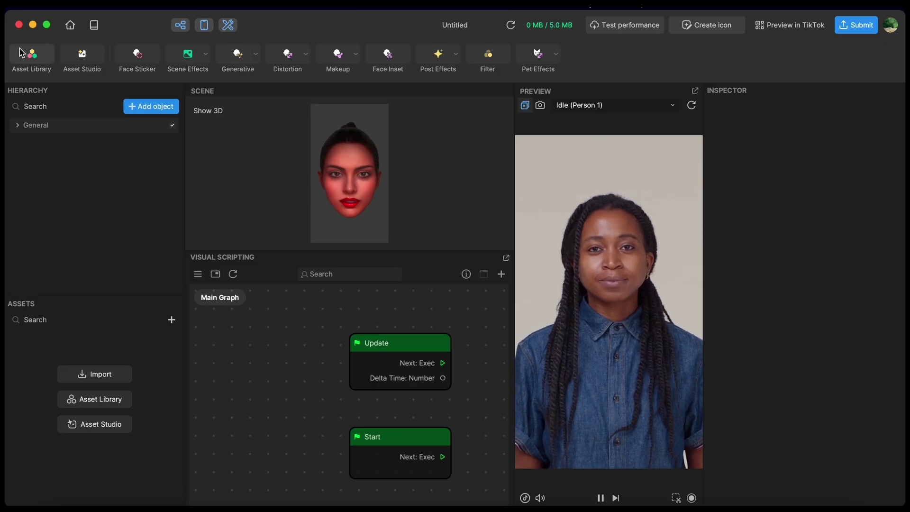
# Add the Chest model from the Asset Library's Minecraft category to the project
pyautogui.click(43, 61)
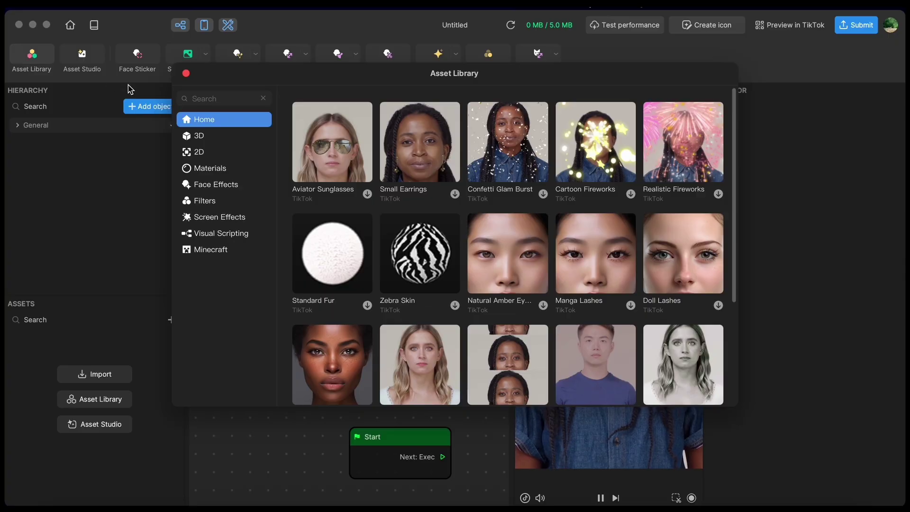
pyautogui.click(204, 253)
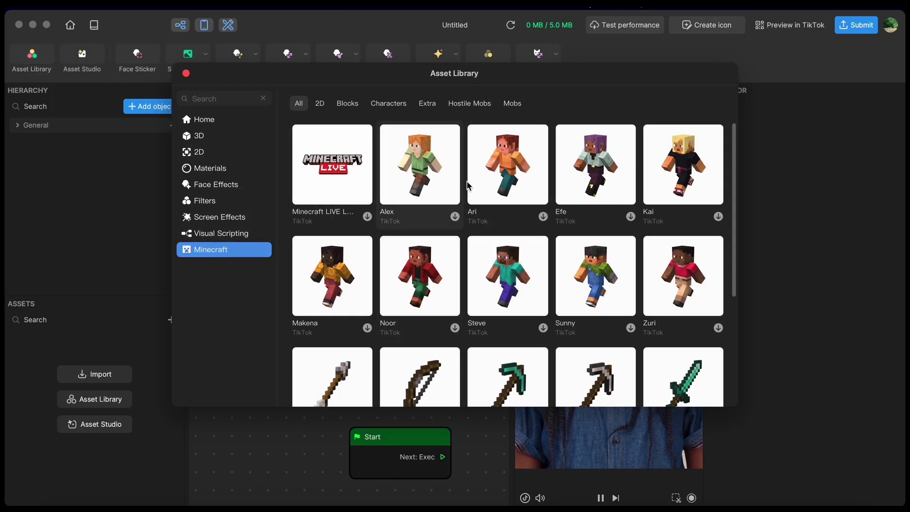
pyautogui.scroll(-3, 595, 266)
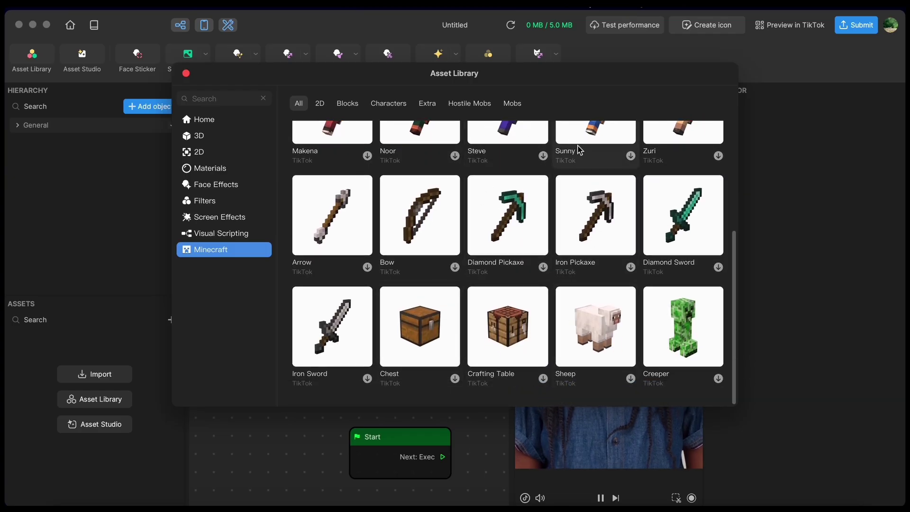
pyautogui.scroll(3, 539, 205)
pyautogui.scroll(-3, 536, 201)
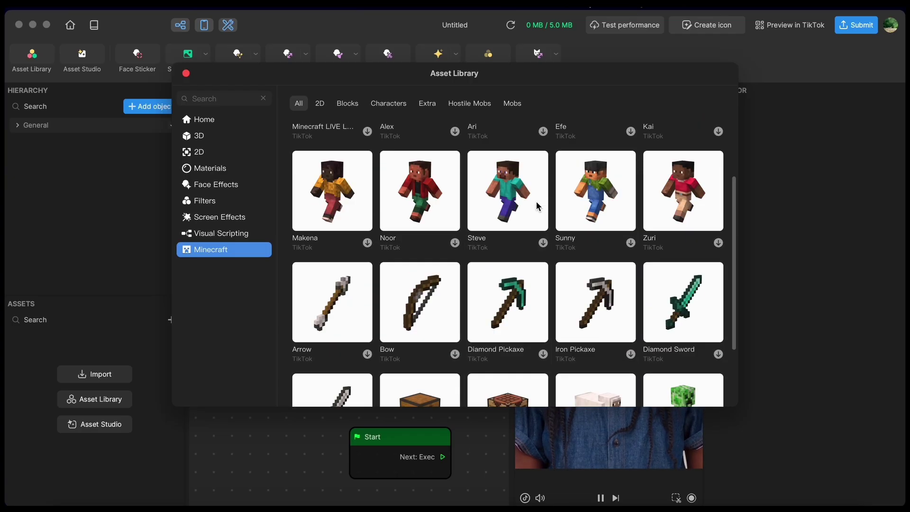
pyautogui.click(454, 379)
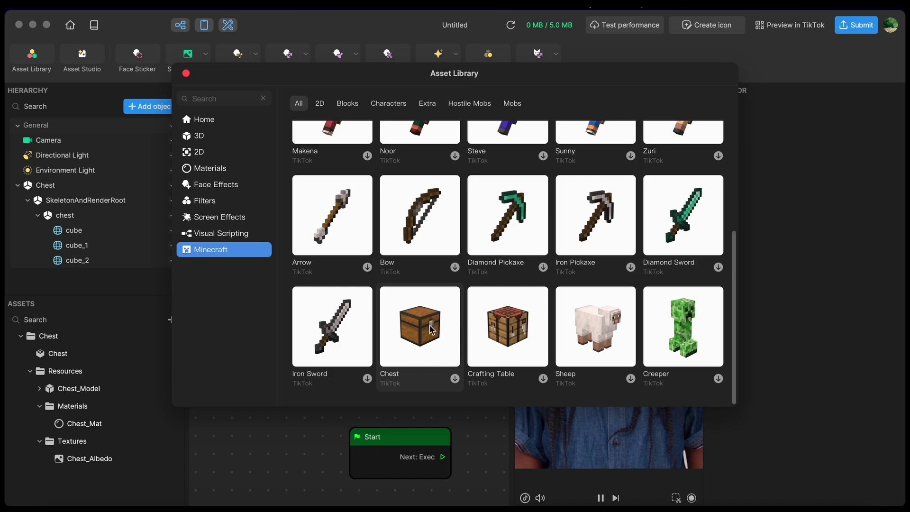
# Add the Bow and Diamond Sword Minecraft models to the project and close the Asset Library
pyautogui.scroll(2, 413, 338)
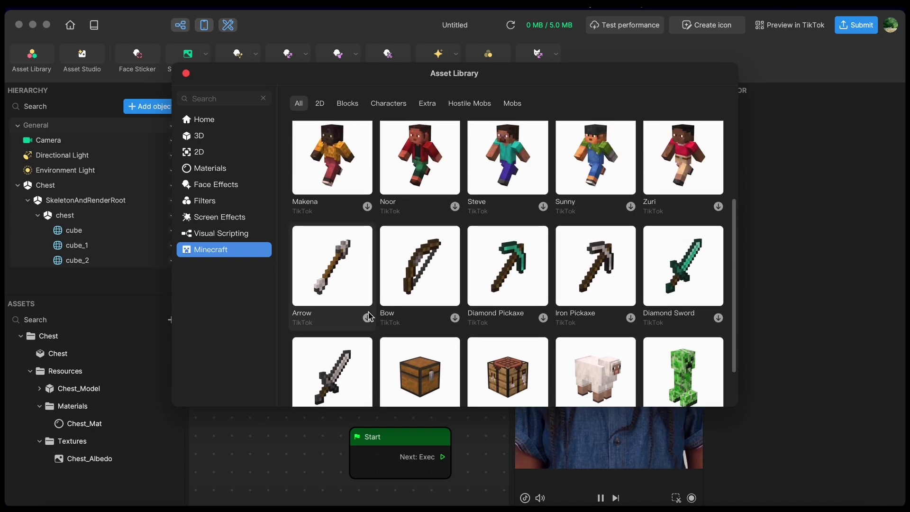
pyautogui.scroll(-2, 457, 270)
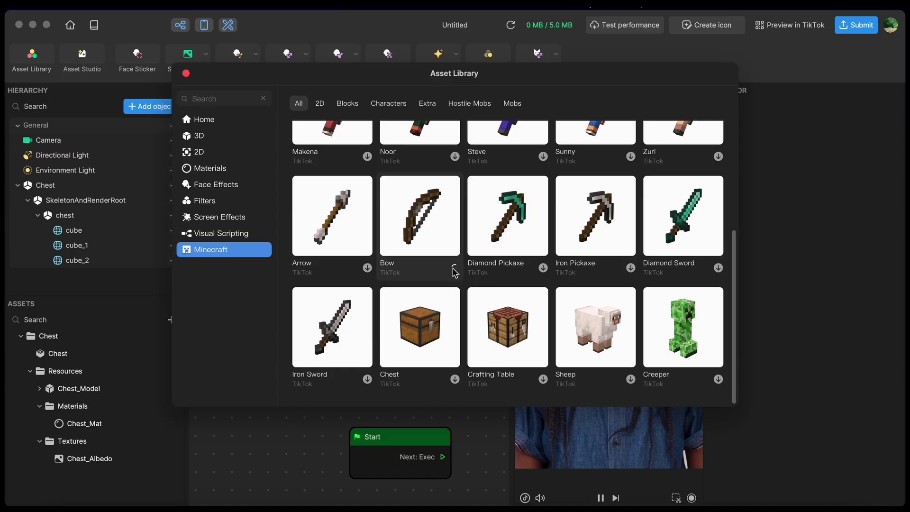
pyautogui.click(718, 268)
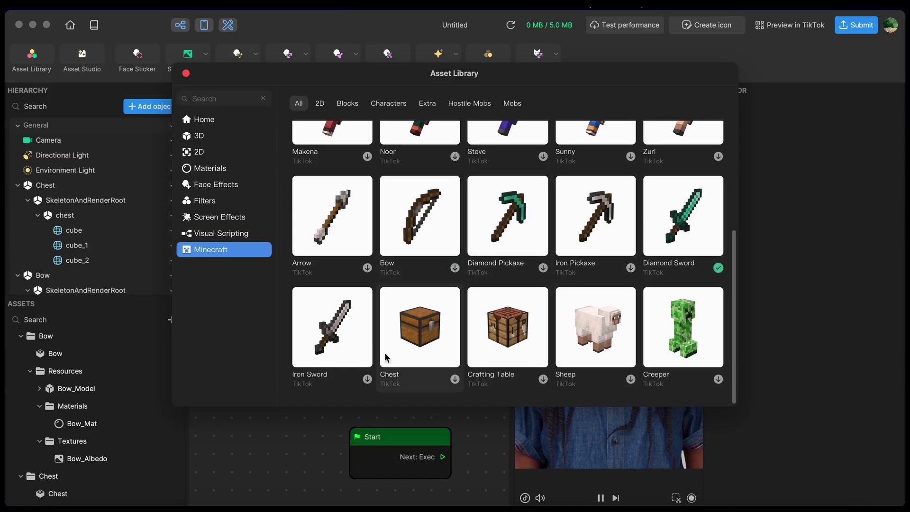
pyautogui.click(187, 73)
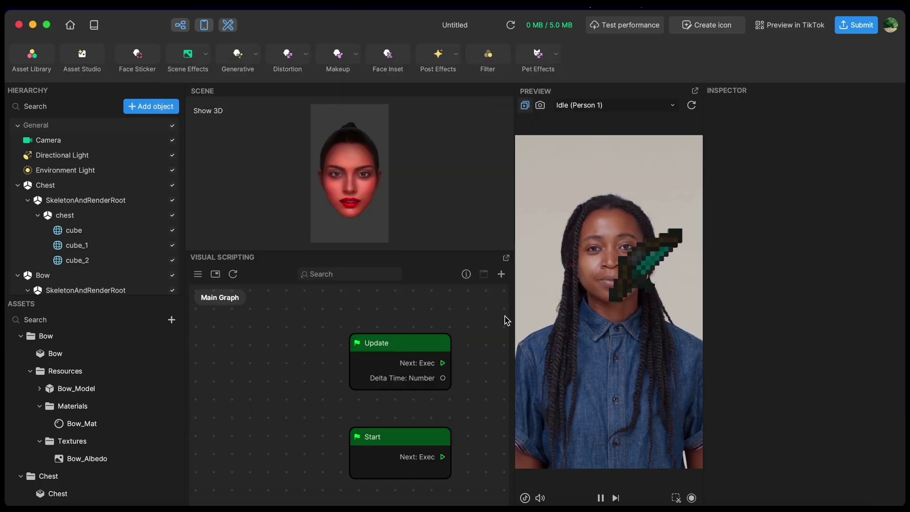
# Select the Chest object and enlarge the scene viewport to show more of the model
pyautogui.scroll(-5, 98, 420)
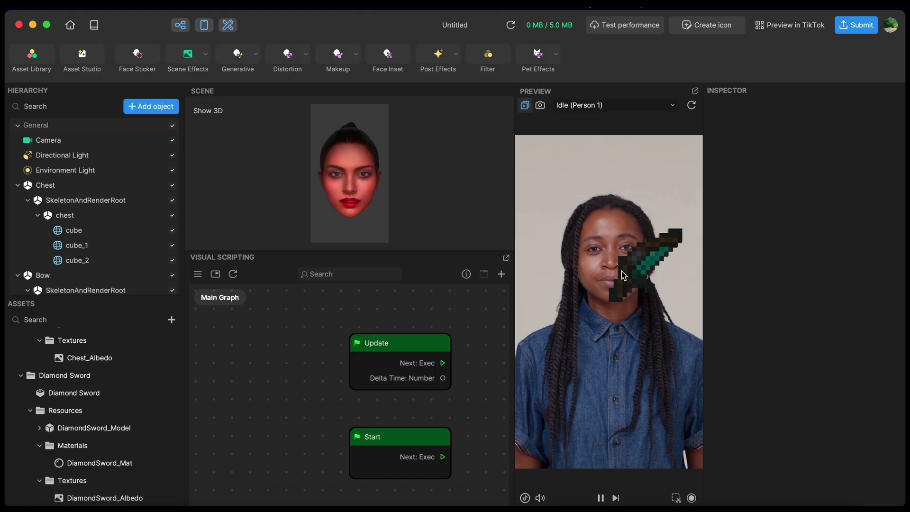
pyautogui.click(102, 185)
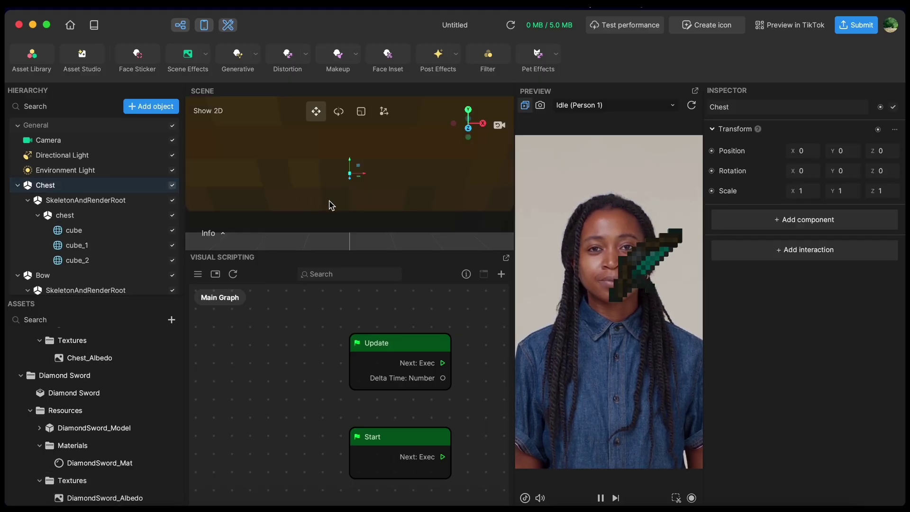
pyautogui.scroll(-5, 330, 205)
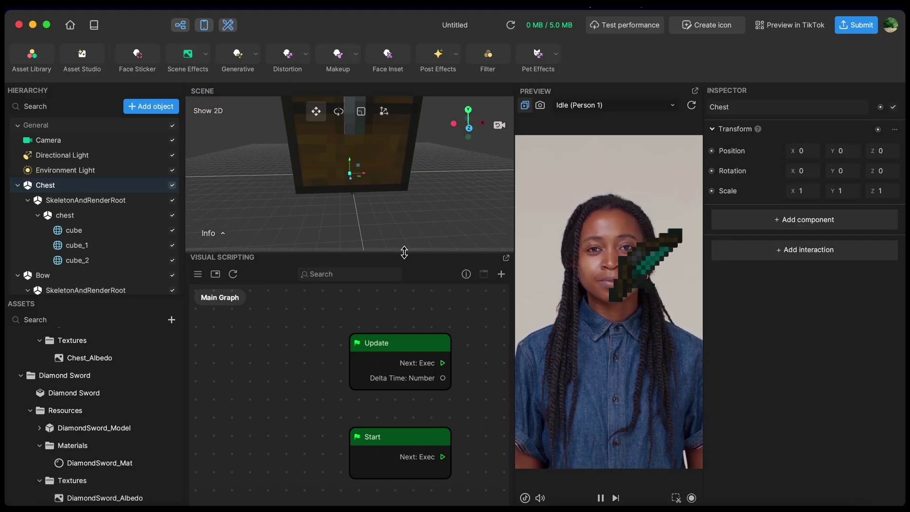
pyautogui.moveTo(402, 249); pyautogui.dragTo(399, 288)
pyautogui.moveTo(308, 208); pyautogui.dragTo(325, 199, button='right')
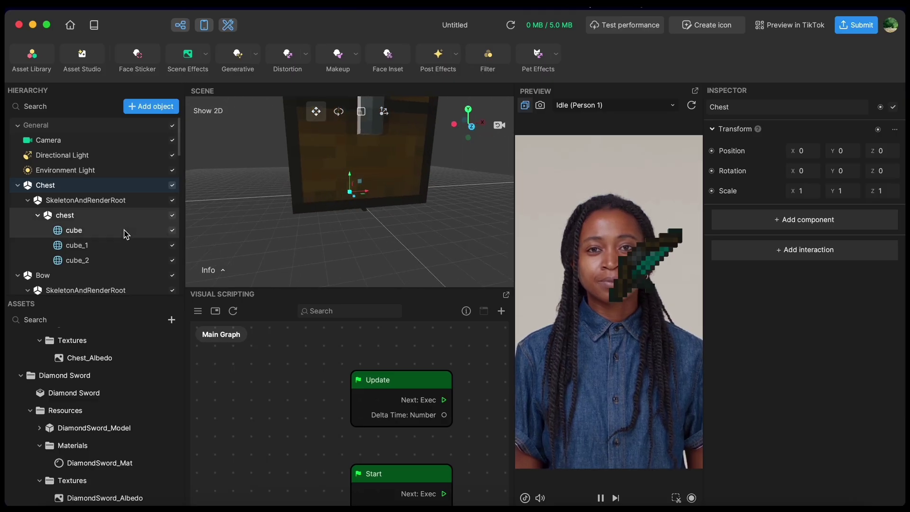
# Scale the Chest down uniformly to about 0.129 on all axes
pyautogui.scroll(-5, 124, 234)
pyautogui.scroll(6, 124, 233)
pyautogui.scroll(-3, 109, 213)
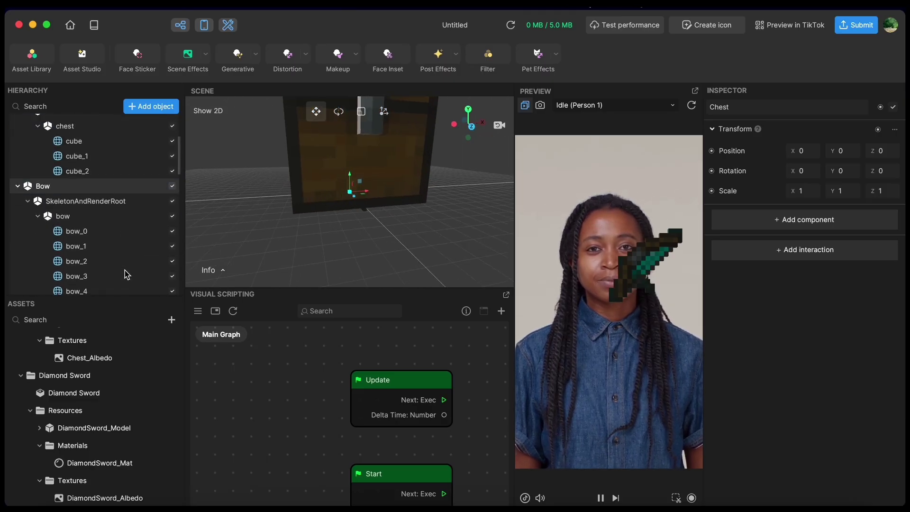
pyautogui.scroll(-10, 112, 219)
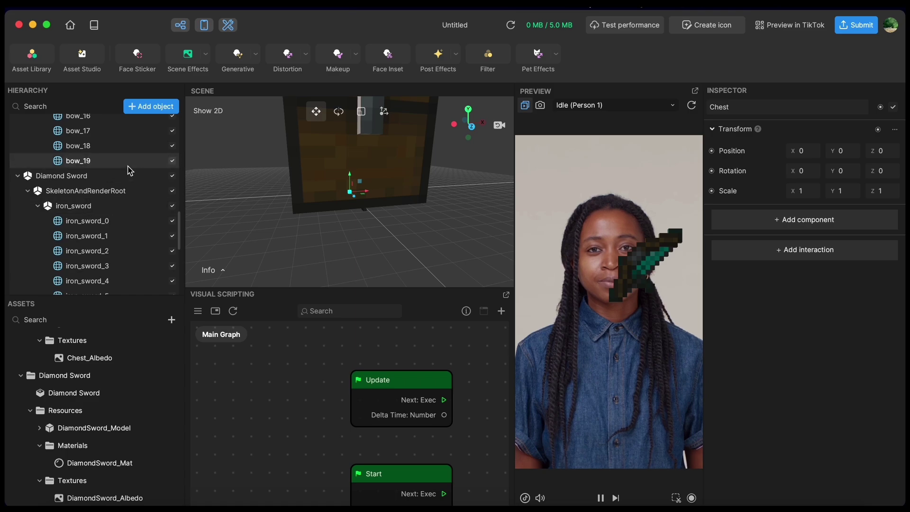
pyautogui.scroll(7, 131, 172)
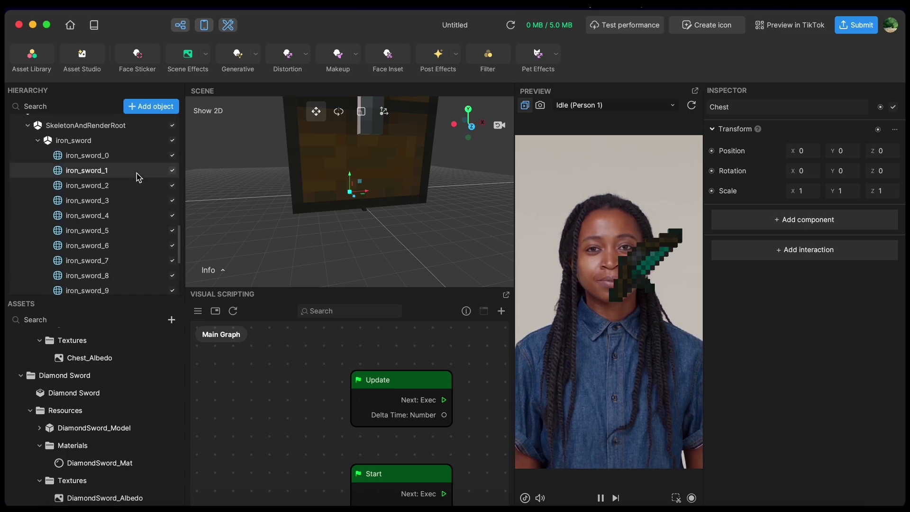
pyautogui.moveTo(370, 210); pyautogui.dragTo(306, 211)
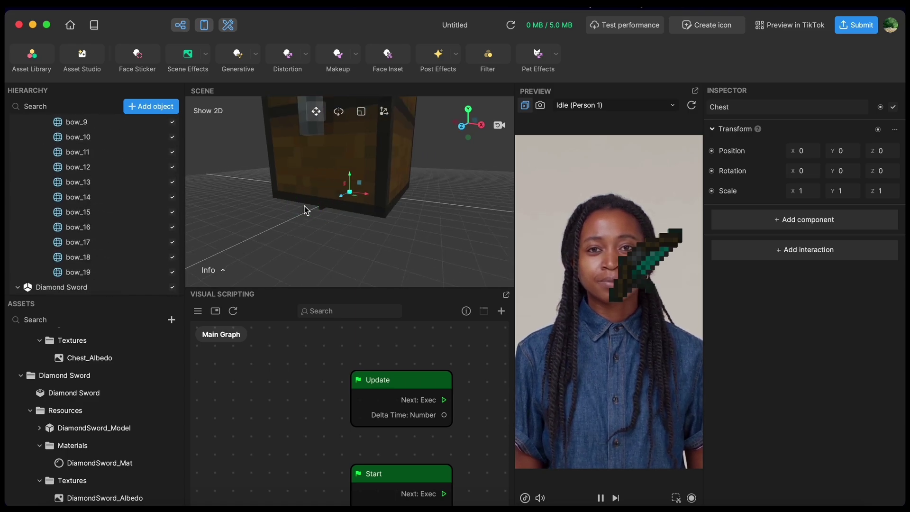
pyautogui.press('e')
pyautogui.press('r')
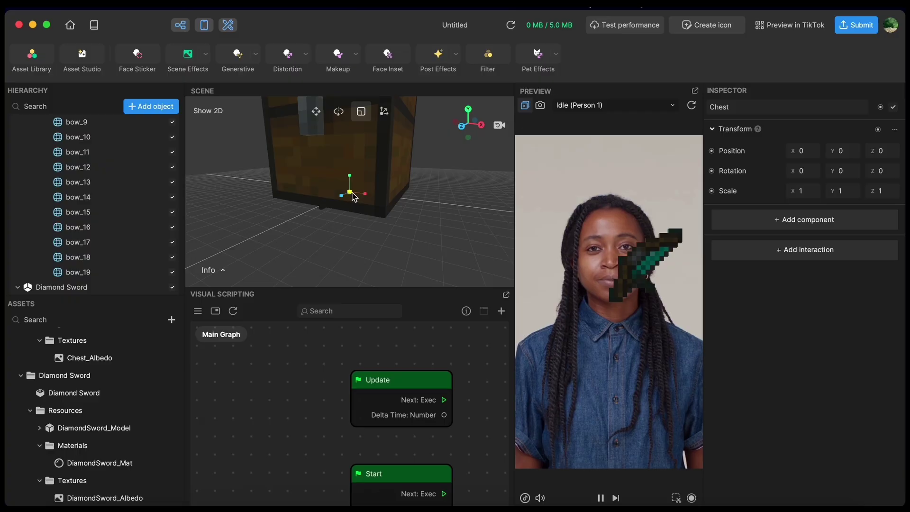
pyautogui.moveTo(351, 195); pyautogui.dragTo(439, 201)
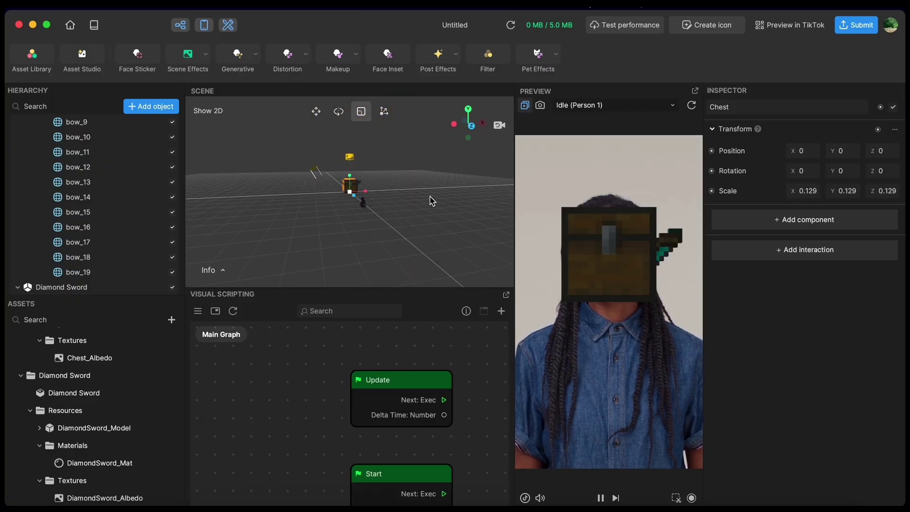
# Move the Chest straight down to about -19.38 on the Y axis
pyautogui.press('w')
pyautogui.moveTo(351, 180); pyautogui.dragTo(359, 215)
pyautogui.press('super+z')
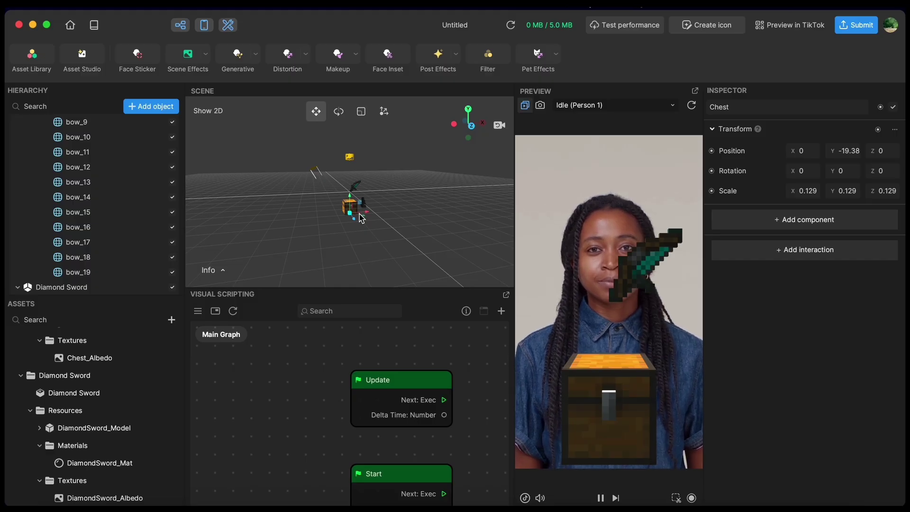
pyautogui.scroll(5, 326, 213)
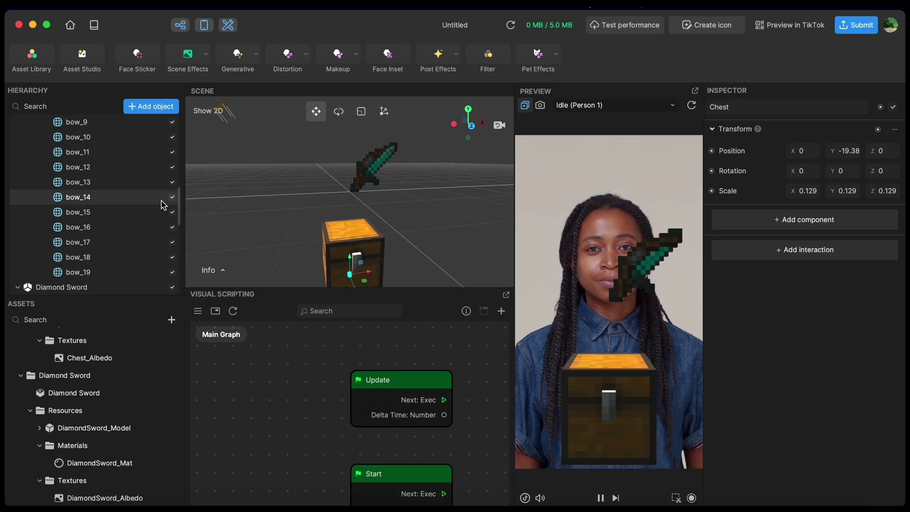
# Hide the Bow and Diamond Sword objects and collapse their hierarchies
pyautogui.scroll(10, 164, 205)
pyautogui.click(170, 275)
pyautogui.click(173, 275)
pyautogui.click(18, 275)
pyautogui.scroll(-2, 157, 237)
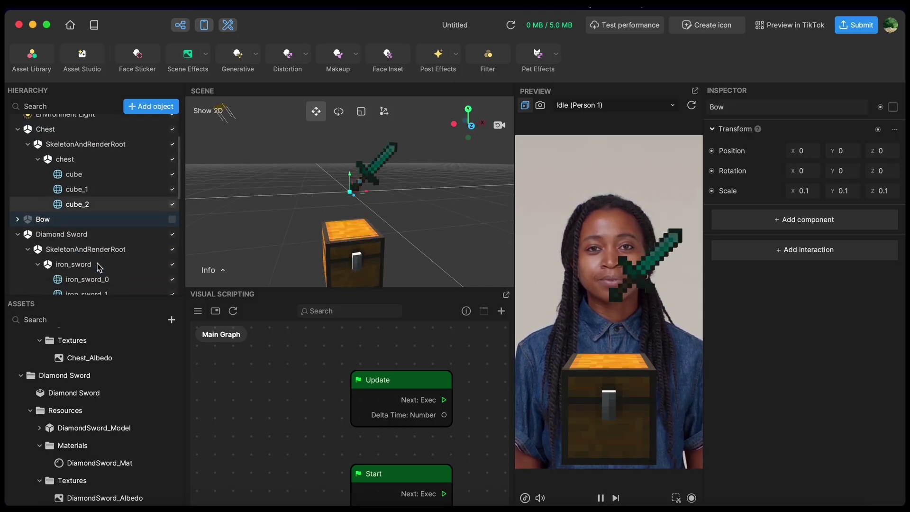
pyautogui.click(18, 234)
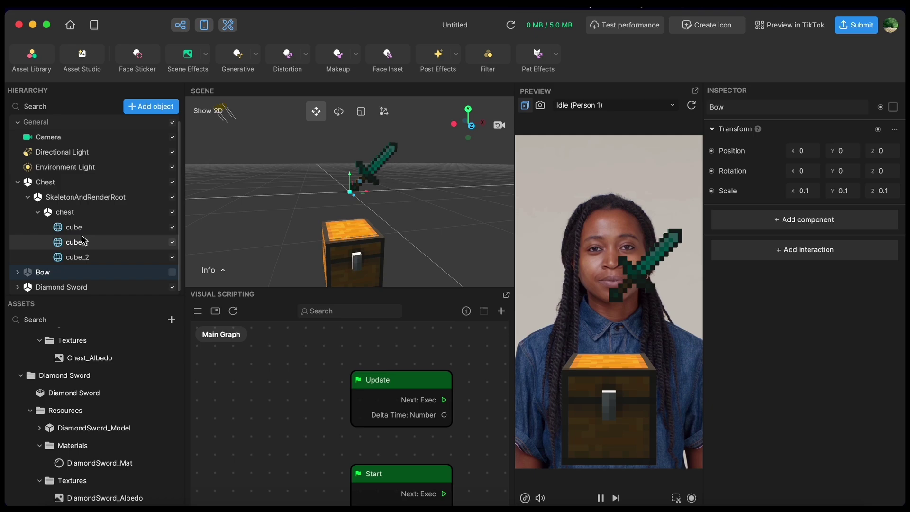
pyautogui.click(172, 287)
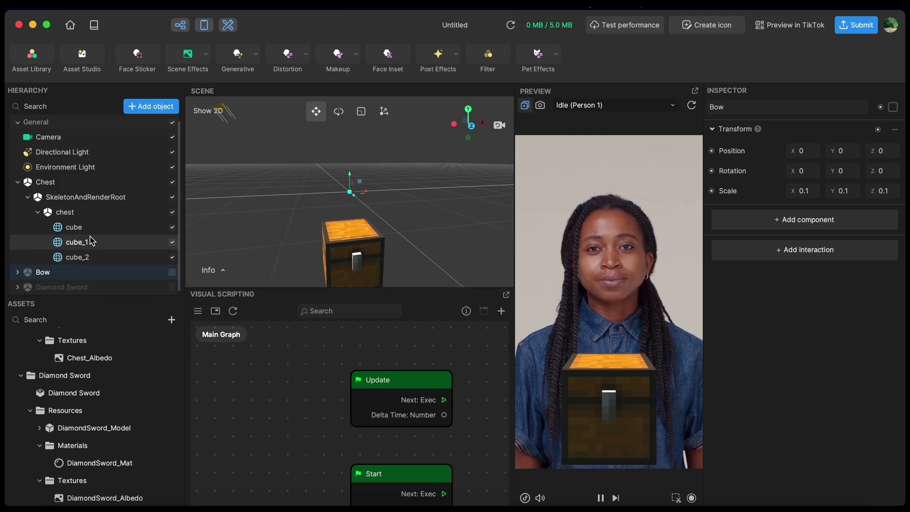
# Try to rotate the chest's lid mesh, cube_1, with the Rotate tool
pyautogui.click(107, 183)
pyautogui.moveTo(351, 219); pyautogui.dragTo(410, 184)
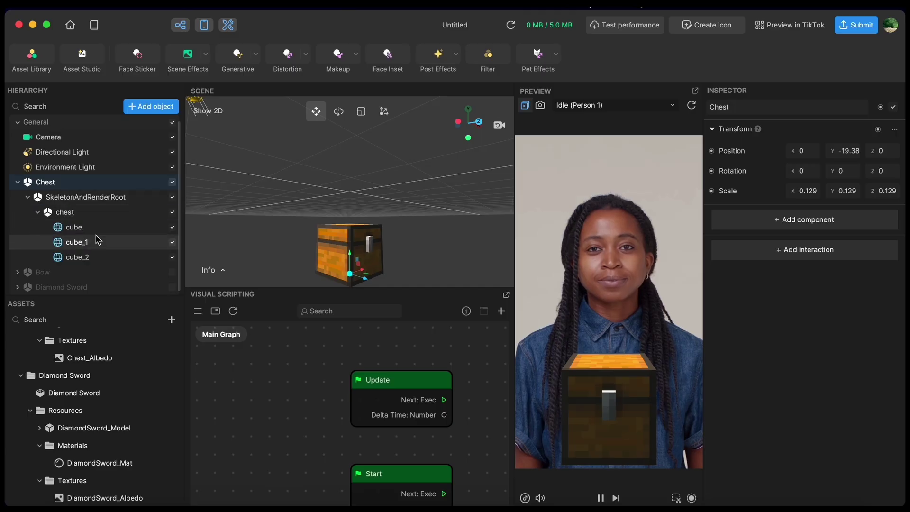
pyautogui.moveTo(396, 252); pyautogui.dragTo(426, 248)
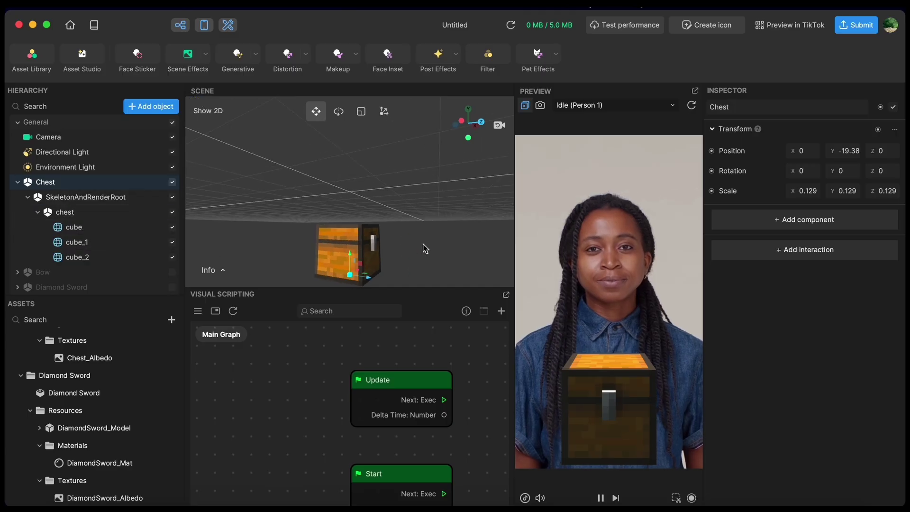
pyautogui.click(77, 243)
pyautogui.click(338, 112)
pyautogui.moveTo(360, 213); pyautogui.dragTo(382, 179)
pyautogui.press('super+z')
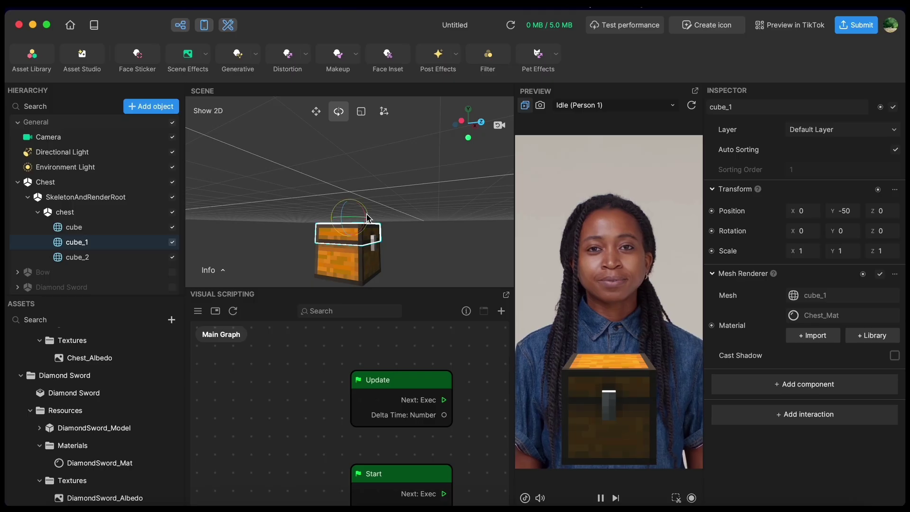
pyautogui.moveTo(368, 218); pyautogui.dragTo(351, 164)
pyautogui.hotkey('ctrl', 'z')
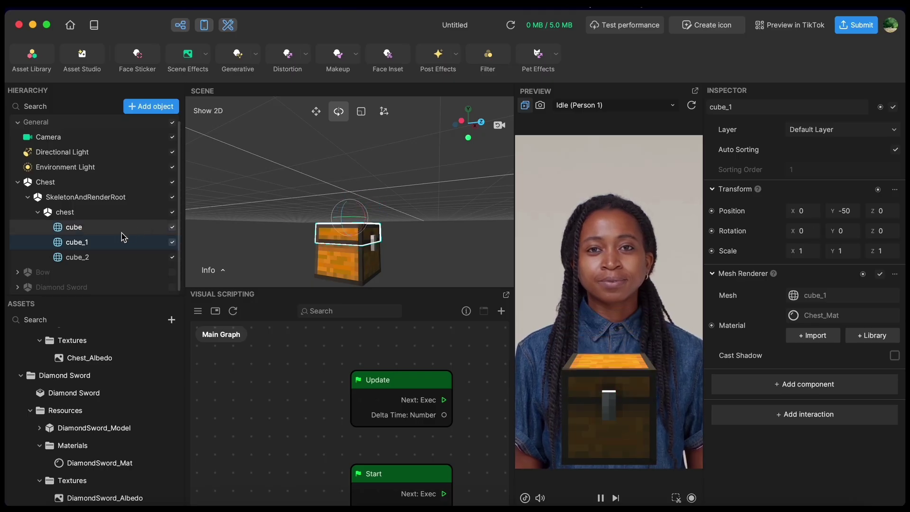
# Try to move the chest's latch mesh, cube, with the Move tool
pyautogui.click(110, 230)
pyautogui.moveTo(361, 248); pyautogui.dragTo(320, 247)
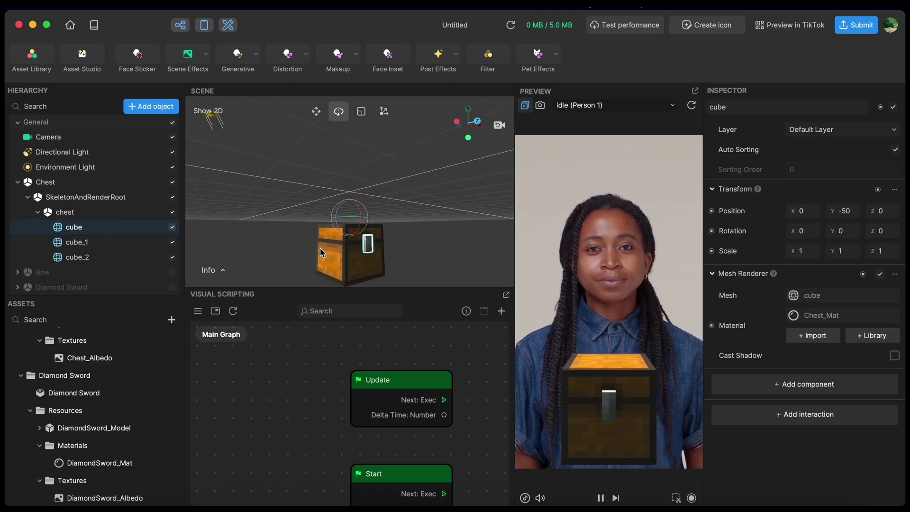
pyautogui.press('w')
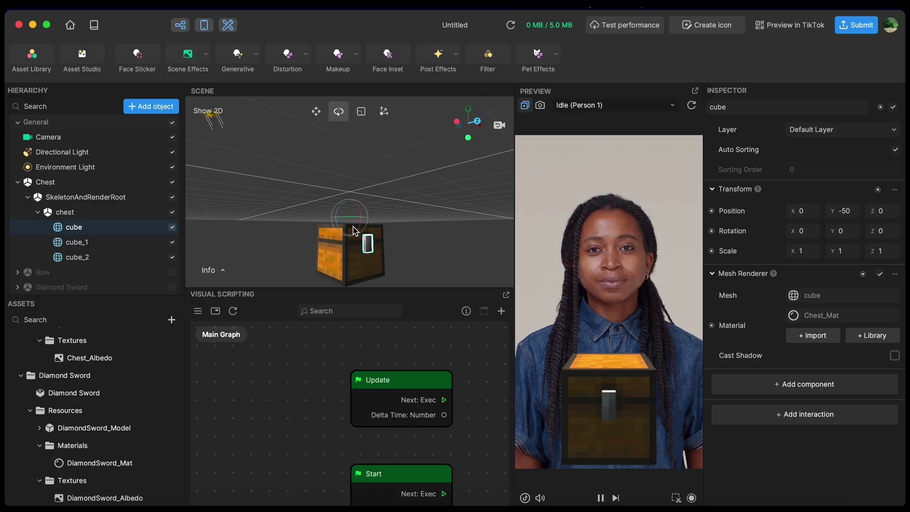
pyautogui.click(344, 232)
pyautogui.click(370, 247)
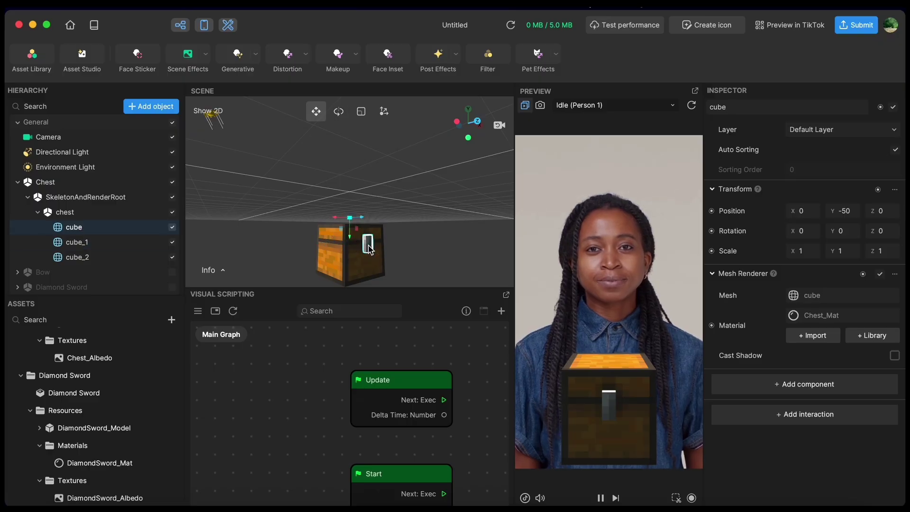
pyautogui.moveTo(341, 228)
pyautogui.mouseDown()
pyautogui.moveTo(331, 229)
pyautogui.moveTo(337, 219)
pyautogui.mouseUp()
pyautogui.press('super+z')
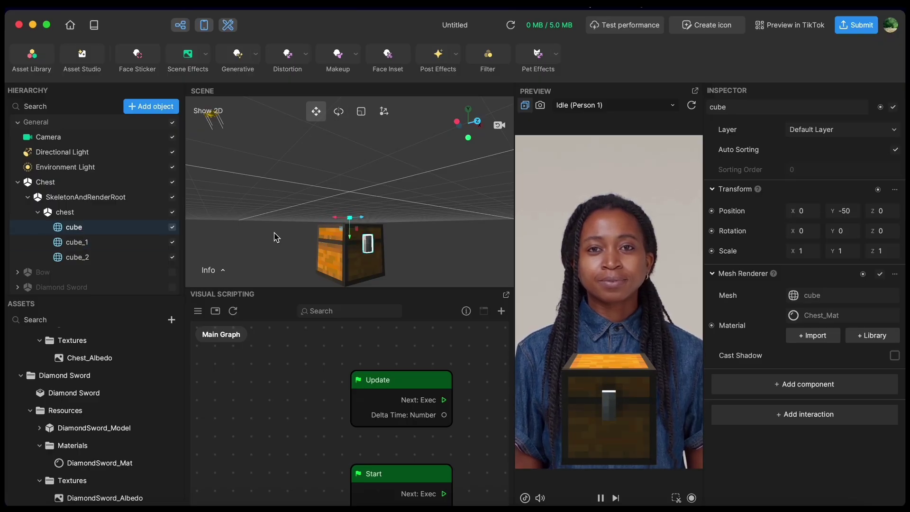
# Rotate the chest's lid mesh, cube_1, to 90 on the X axis so it stands upright
pyautogui.doubleClick(126, 183)
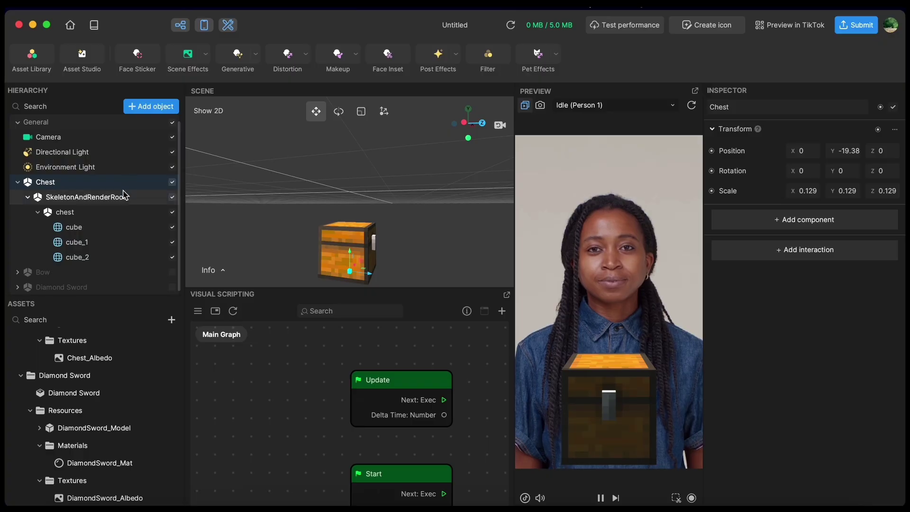
pyautogui.click(119, 245)
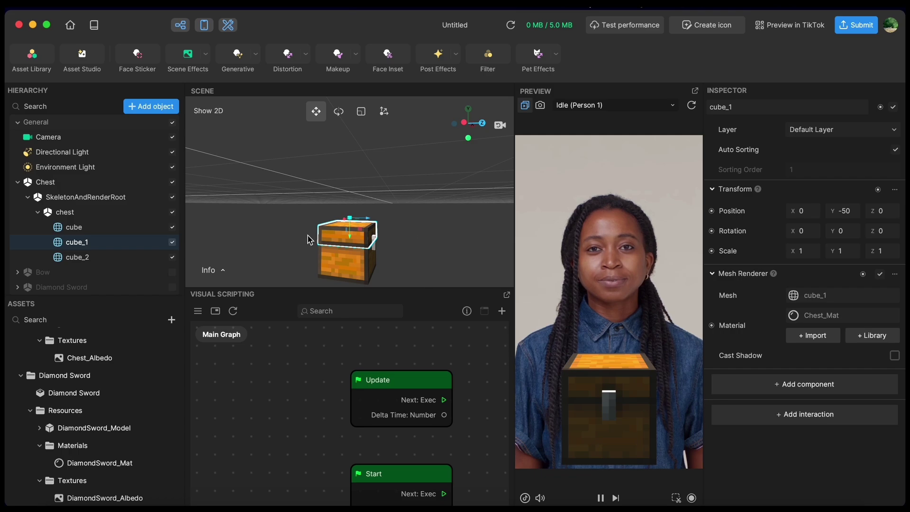
pyautogui.moveTo(393, 245); pyautogui.dragTo(399, 263)
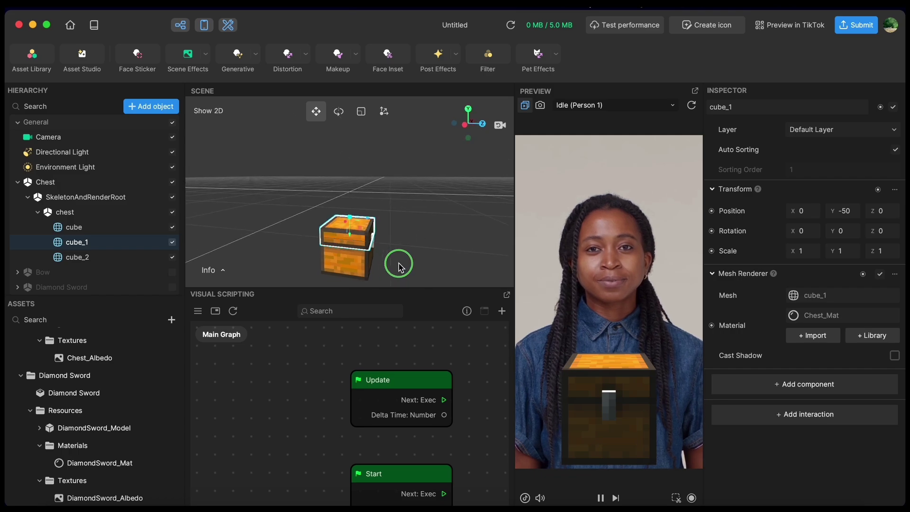
pyautogui.click(339, 112)
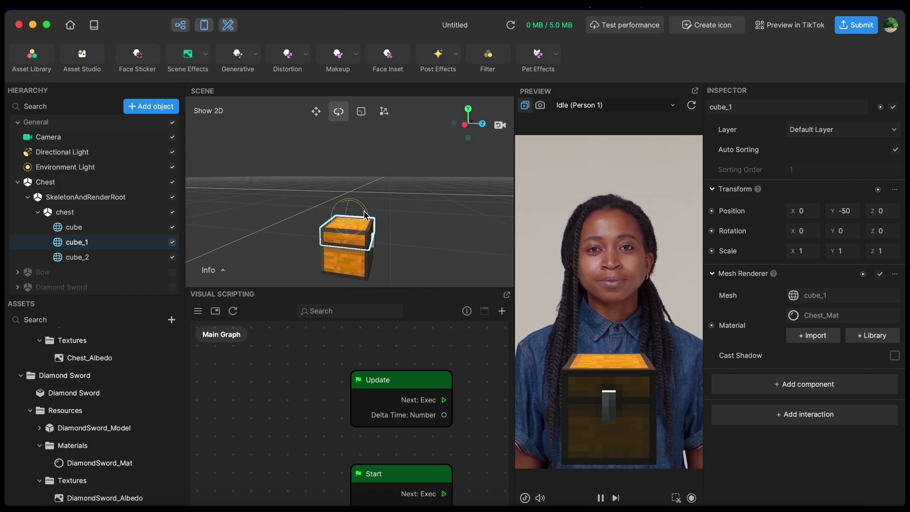
pyautogui.moveTo(364, 215); pyautogui.dragTo(341, 201)
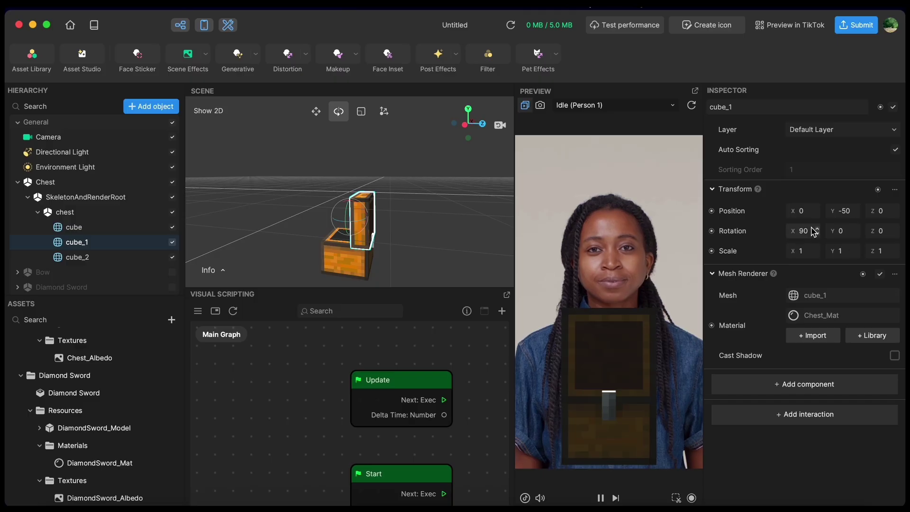
# Move the upright lid mesh to the rear edge of the chest's base so the chest appears open
pyautogui.press('w')
pyautogui.moveTo(370, 222); pyautogui.dragTo(326, 217)
pyautogui.scroll(-4, 346, 246)
pyautogui.scroll(2, 346, 246)
pyautogui.keyDown('alt'); pyautogui.moveTo(345, 247); pyautogui.dragTo(320, 226); pyautogui.keyUp('alt')
pyautogui.moveTo(321, 231); pyautogui.dragTo(369, 238, button='middle')
# Set the X rotation of the chest's latch mesh, cube, to 90
pyautogui.click(369, 239)
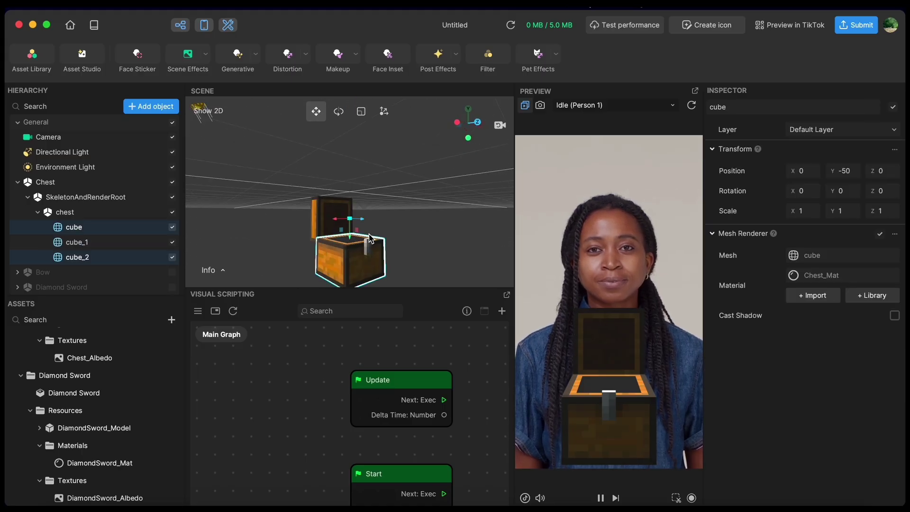
pyautogui.click(371, 251)
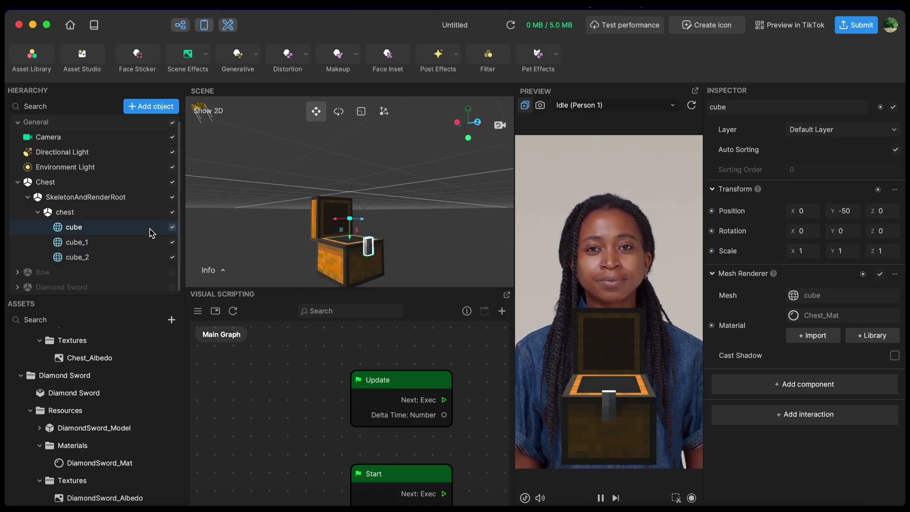
pyautogui.moveTo(412, 235); pyautogui.dragTo(449, 241, button='middle')
pyautogui.press('e')
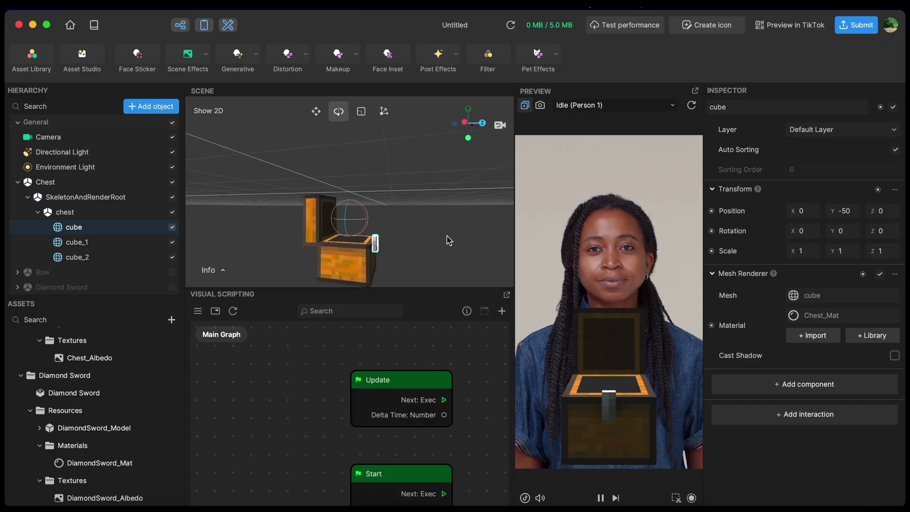
pyautogui.click(804, 233)
pyautogui.write('90')
pyautogui.moveTo(379, 220)
pyautogui.mouseDown(button='middle')
pyautogui.moveTo(404, 247)
pyautogui.moveTo(385, 231)
pyautogui.mouseUp(button='middle')
# Move the rotated latch mesh onto the upper edge of the open lid
pyautogui.press('w')
pyautogui.moveTo(371, 221); pyautogui.dragTo(323, 221)
pyautogui.moveTo(380, 204); pyautogui.dragTo(252, 176)
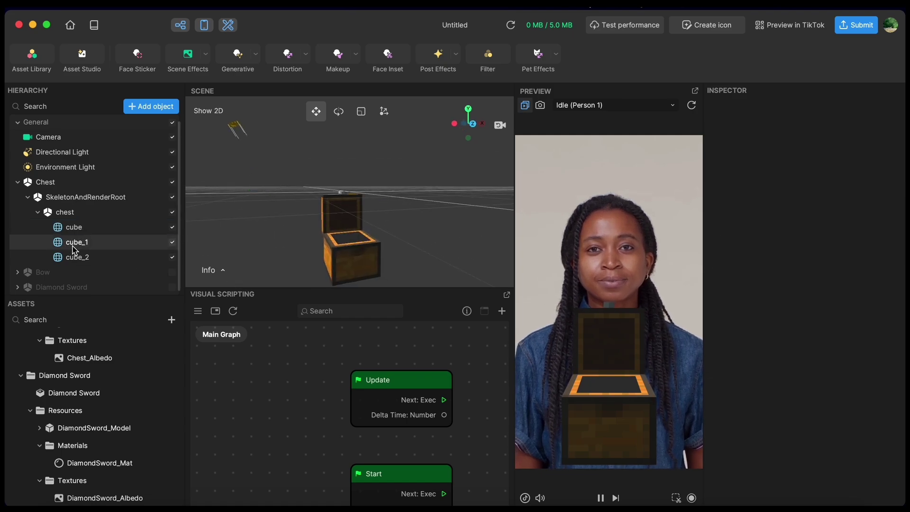
# Scale the whole Chest uniformly to about 0.124 and shift it to about 0.818 on the X axis
pyautogui.click(76, 182)
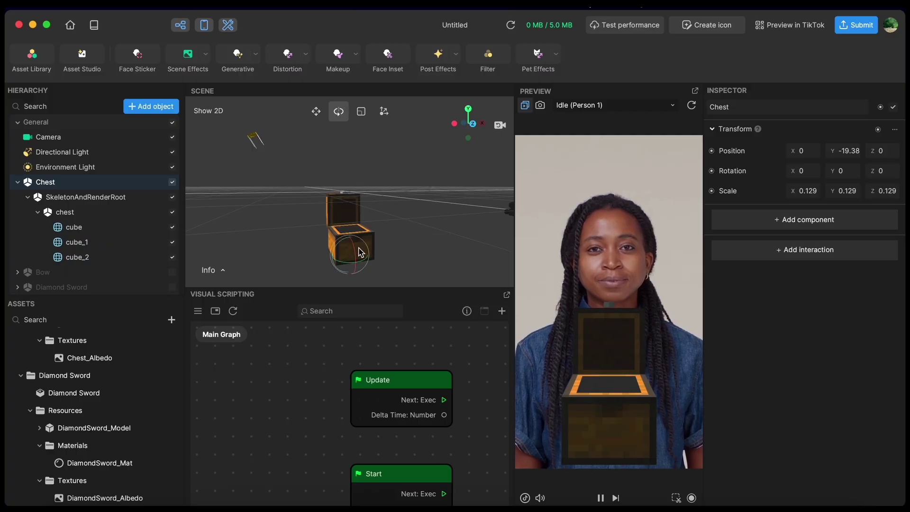
pyautogui.moveTo(369, 259)
pyautogui.mouseDown()
pyautogui.moveTo(342, 259)
pyautogui.moveTo(402, 258)
pyautogui.moveTo(336, 265)
pyautogui.moveTo(367, 266)
pyautogui.mouseUp()
pyautogui.press('r')
pyautogui.press('w')
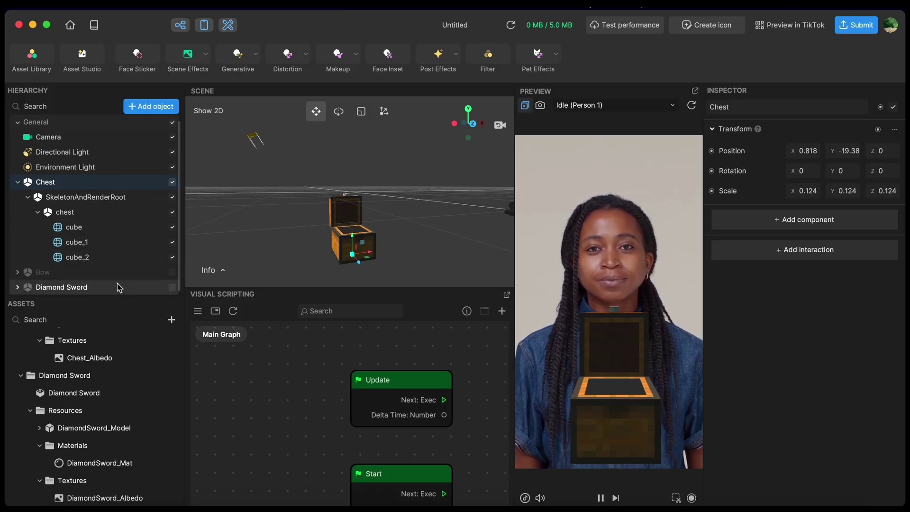
# Show the Bow and Diamond Sword, and rotate the Bow to about 18.05 on the Z axis
pyautogui.click(172, 273)
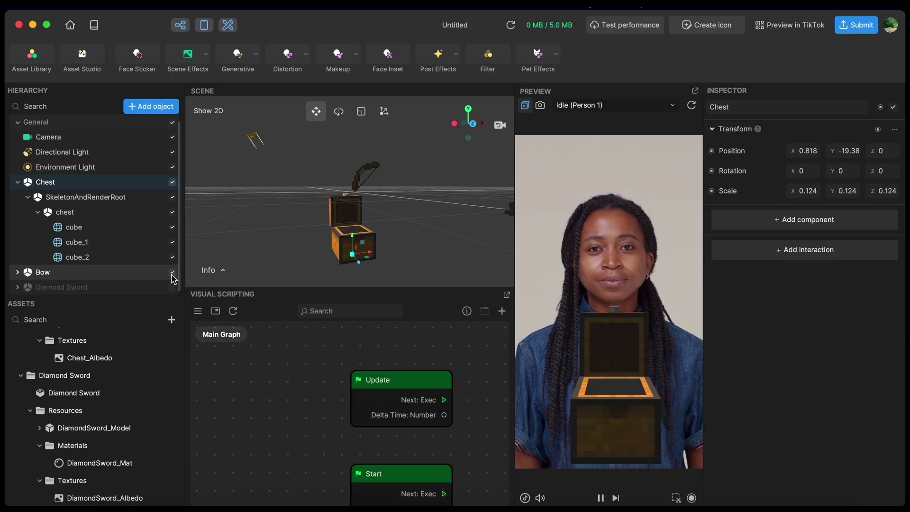
pyautogui.click(172, 288)
pyautogui.click(127, 280)
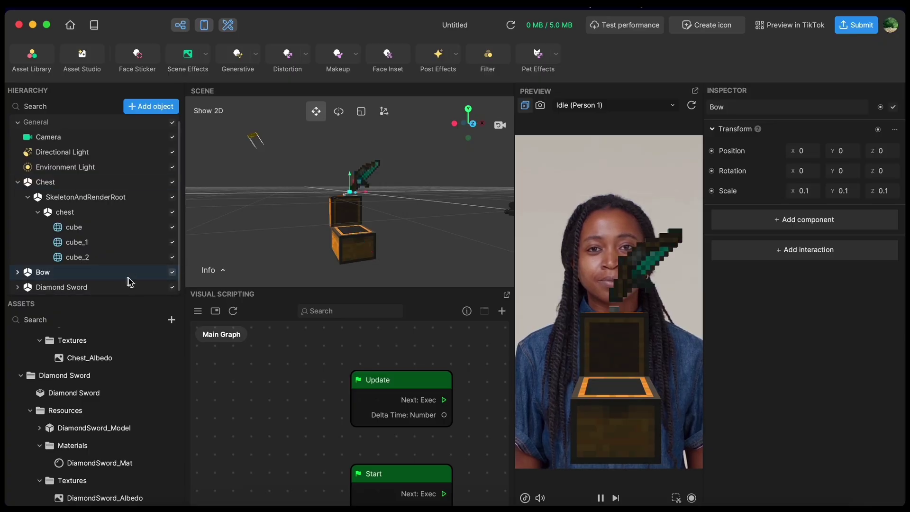
pyautogui.moveTo(359, 184); pyautogui.dragTo(347, 213)
pyautogui.press('super+z')
pyautogui.press('e')
pyautogui.moveTo(353, 194); pyautogui.dragTo(336, 191, button='middle')
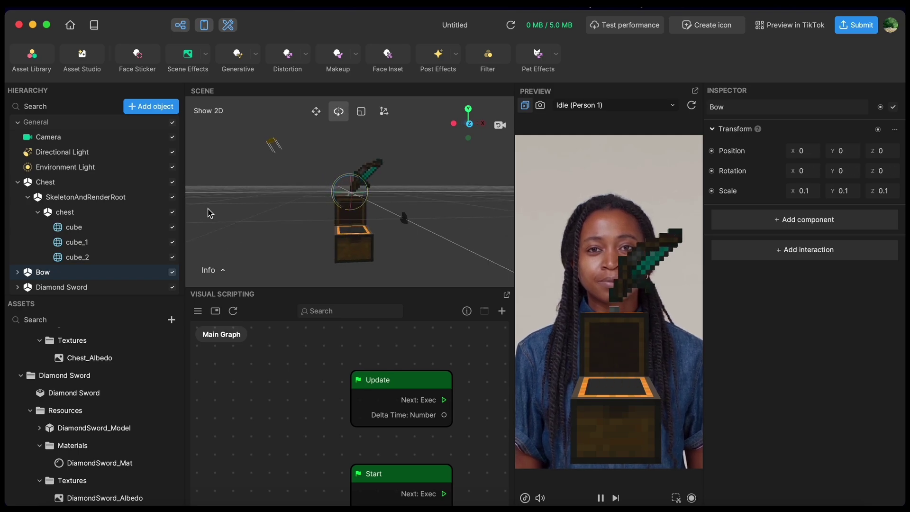
pyautogui.moveTo(336, 190); pyautogui.dragTo(333, 191)
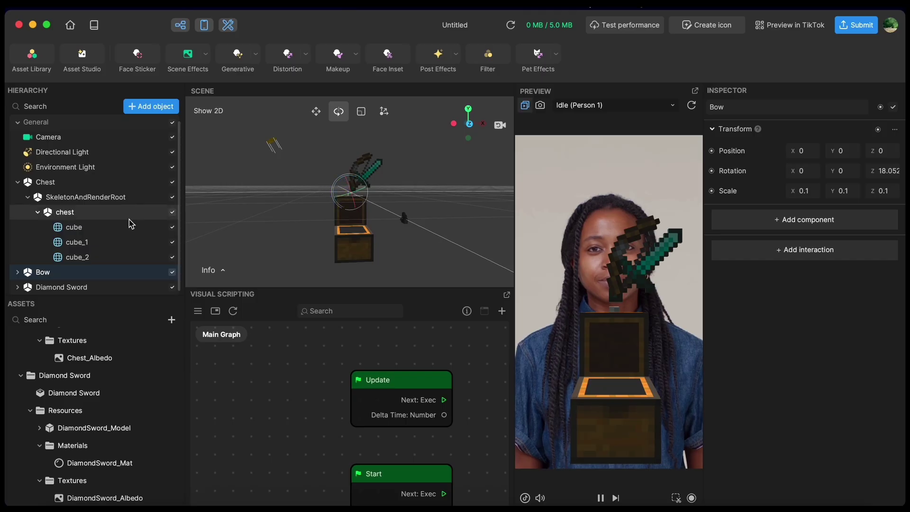
# Rotate the Diamond Sword to about 257.01 on Z and move it to about X -10.01, Y 12.3
pyautogui.click(107, 285)
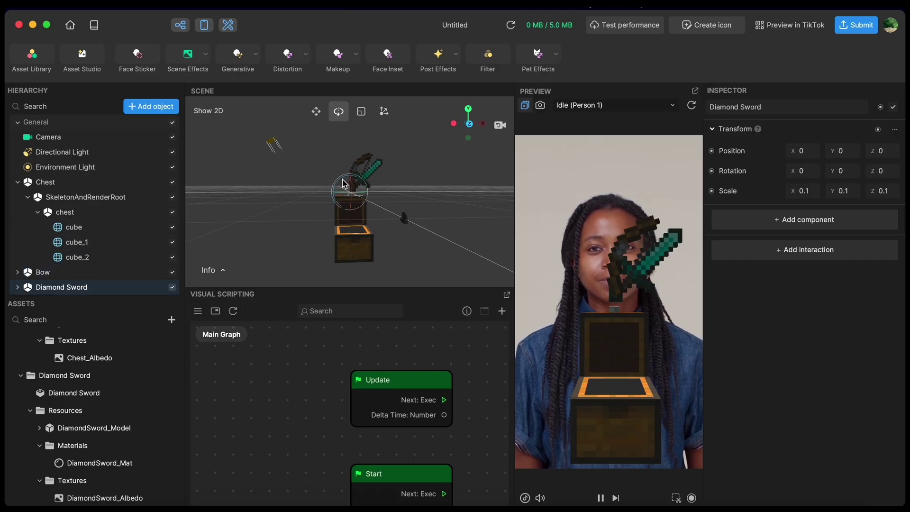
pyautogui.moveTo(360, 171); pyautogui.dragTo(362, 41)
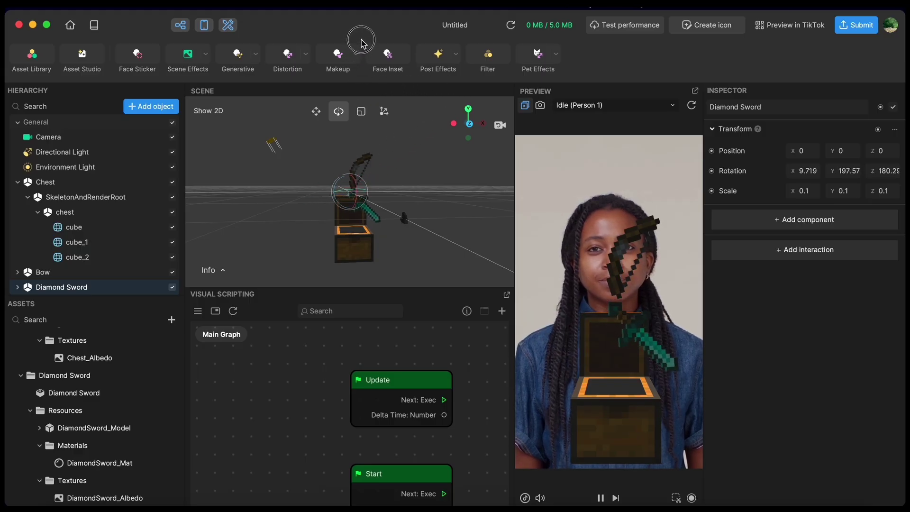
pyautogui.press('super+z')
pyautogui.moveTo(337, 187); pyautogui.dragTo(405, 144)
pyautogui.press('w')
pyautogui.moveTo(358, 203); pyautogui.dragTo(326, 167)
pyautogui.moveTo(276, 181); pyautogui.dragTo(361, 226, button='middle')
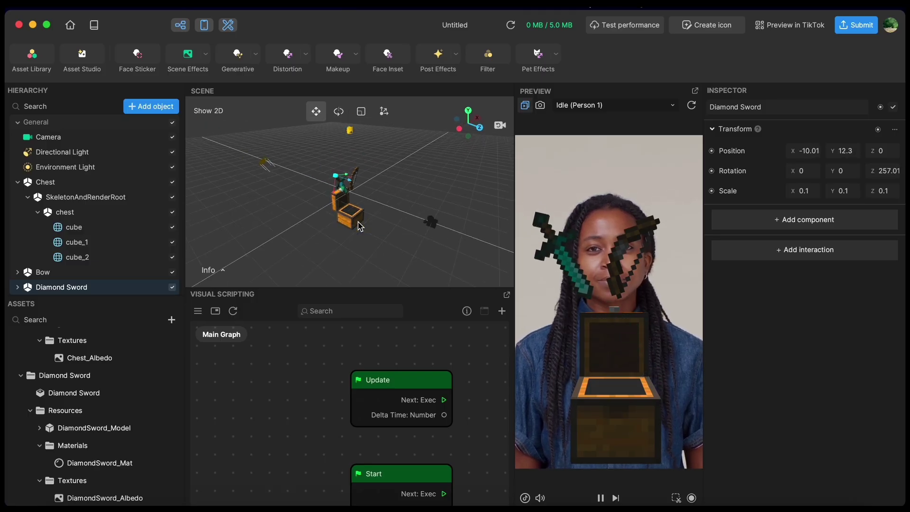
# Rotate the Directional Light so it illuminates the fronts of the chest, bow and sword
pyautogui.click(267, 163)
pyautogui.press('e')
pyautogui.moveTo(272, 160); pyautogui.dragTo(311, 191)
pyautogui.moveTo(854, 235); pyautogui.dragTo(835, 244)
# Examine the Diamond Sword's hierarchy and the individual iron_sword meshes it is made of
pyautogui.click(340, 178)
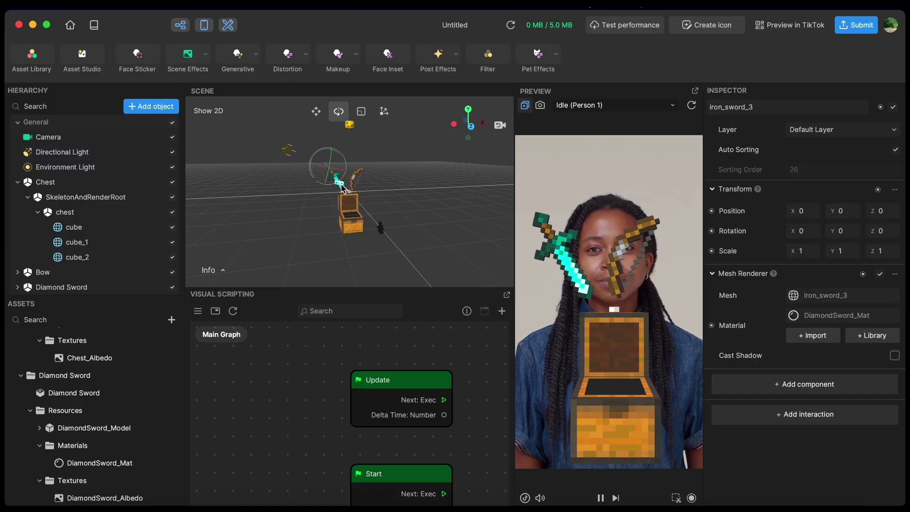
pyautogui.click(118, 212)
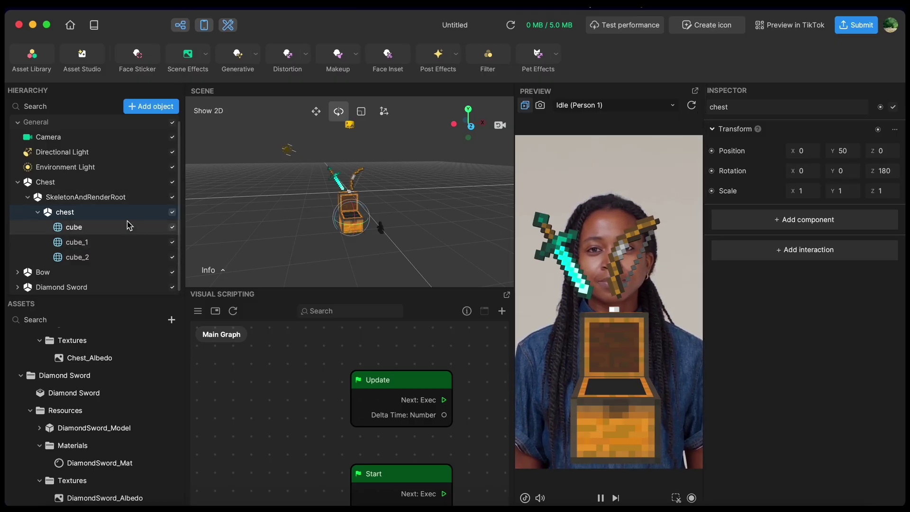
pyautogui.click(335, 180)
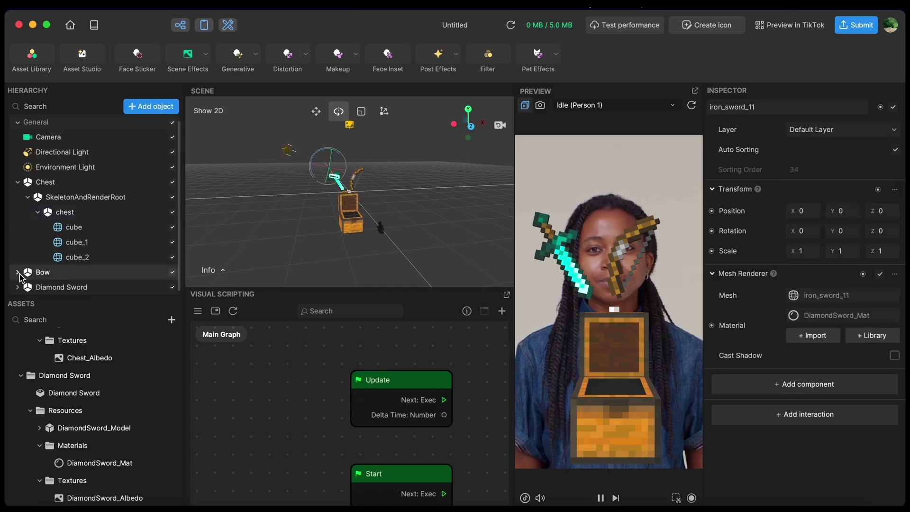
pyautogui.click(29, 287)
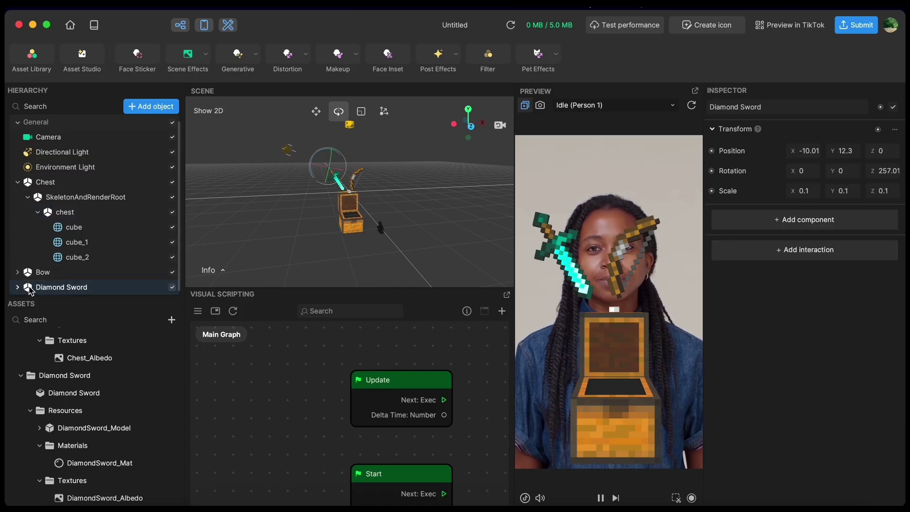
pyautogui.click(17, 288)
pyautogui.scroll(-5, 67, 266)
pyautogui.scroll(-3, 67, 267)
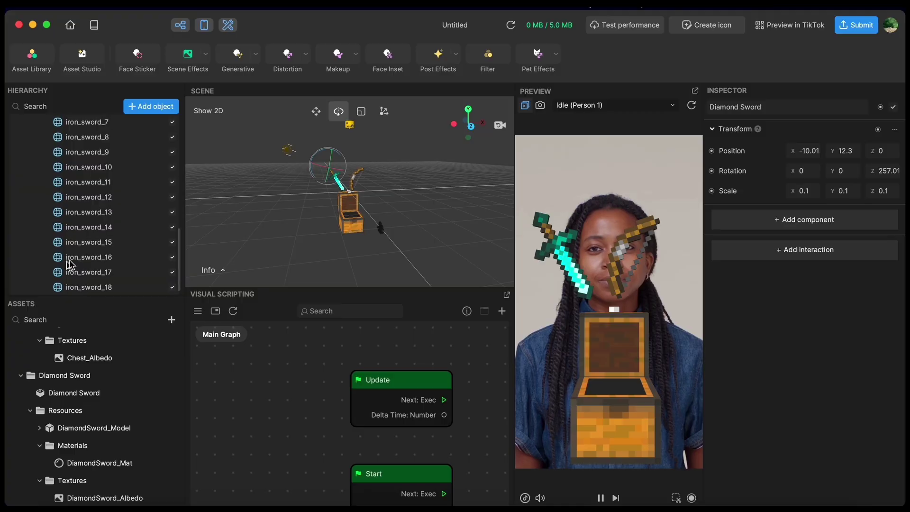
pyautogui.click(112, 242)
pyautogui.click(120, 227)
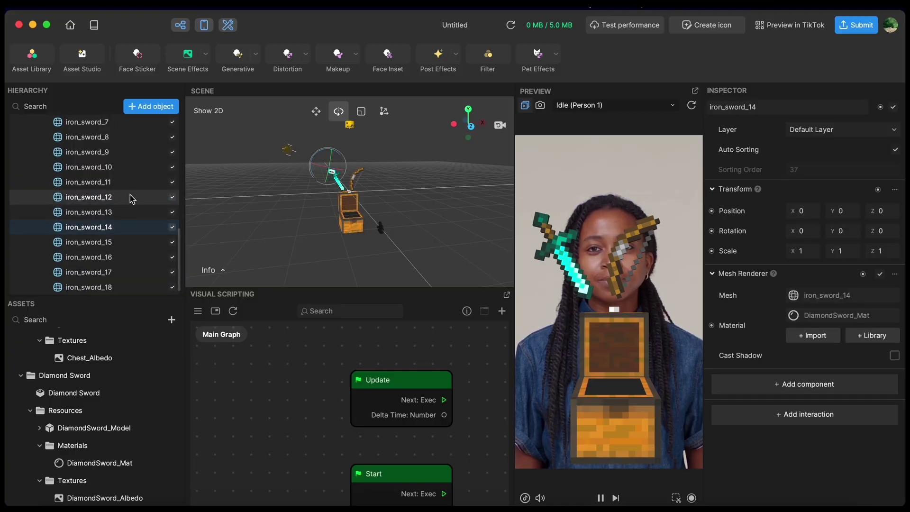
pyautogui.scroll(7, 129, 197)
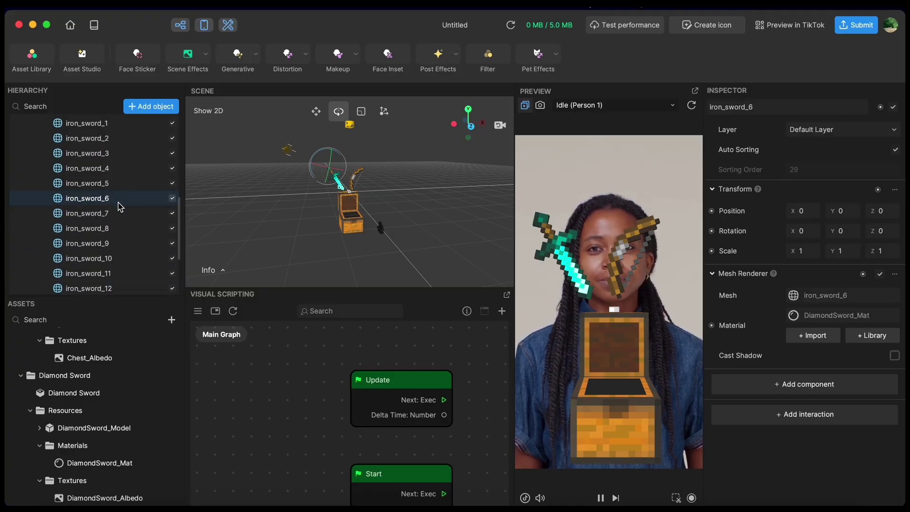
# Try to move a single piece of the sword, the iron_sword_6 mesh, with the Move tool
pyautogui.click(113, 209)
pyautogui.press('w')
pyautogui.moveTo(329, 169); pyautogui.dragTo(320, 172)
pyautogui.press('super+z')
# Collapse the sword's mesh list and add a 3D Physics Rigid Body component to the Diamond Sword
pyautogui.scroll(5, 138, 244)
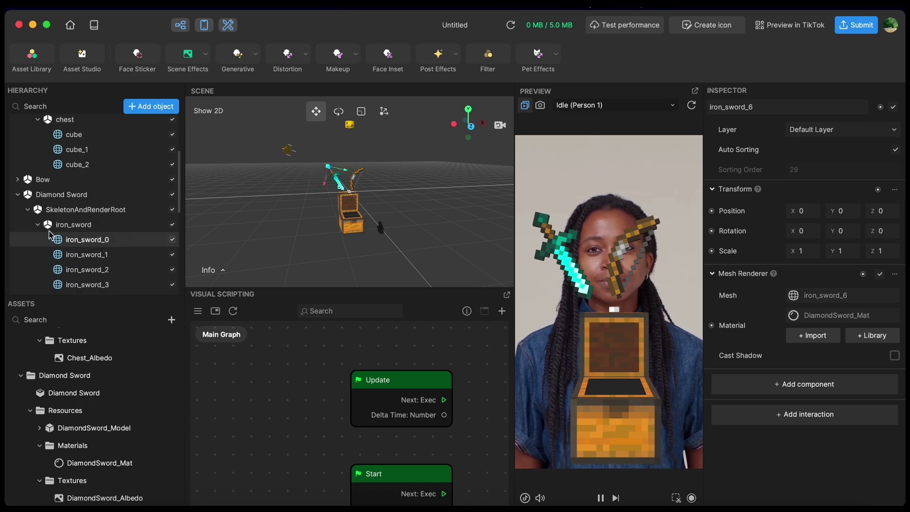
pyautogui.scroll(3, 50, 236)
pyautogui.click(18, 257)
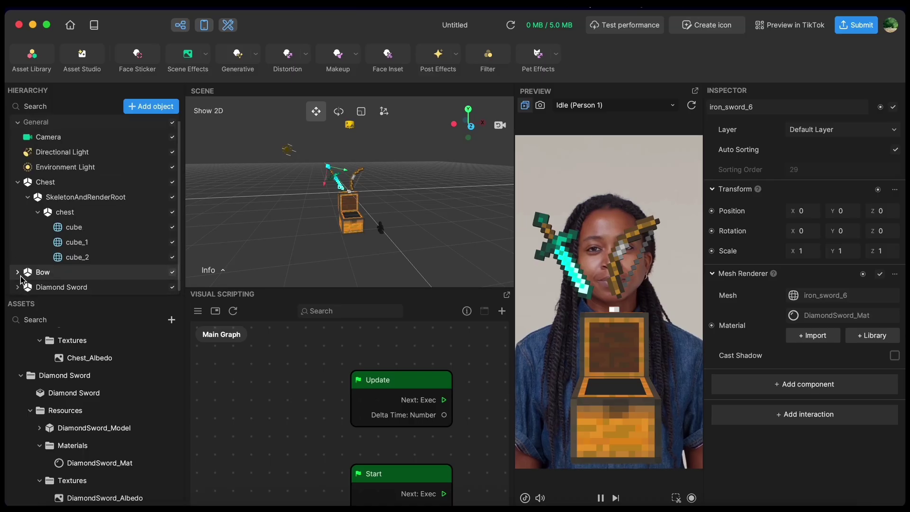
pyautogui.click(18, 287)
pyautogui.click(61, 257)
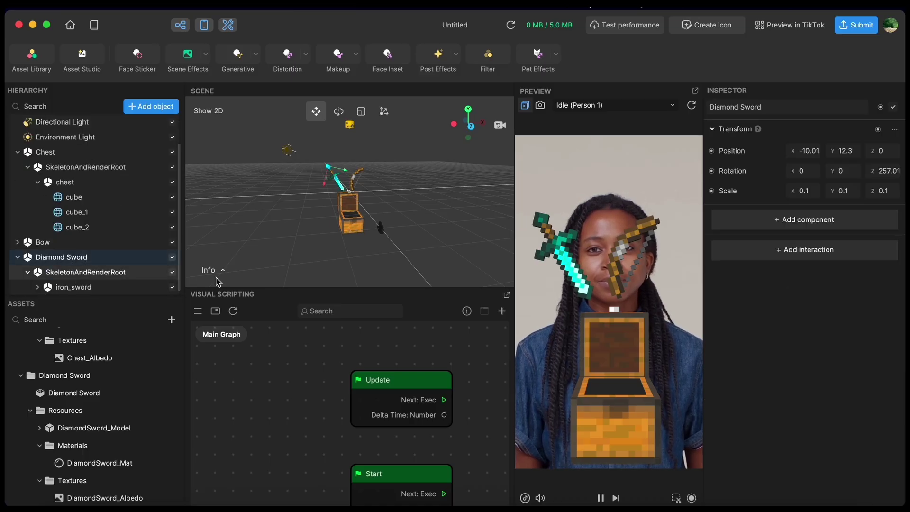
pyautogui.click(792, 229)
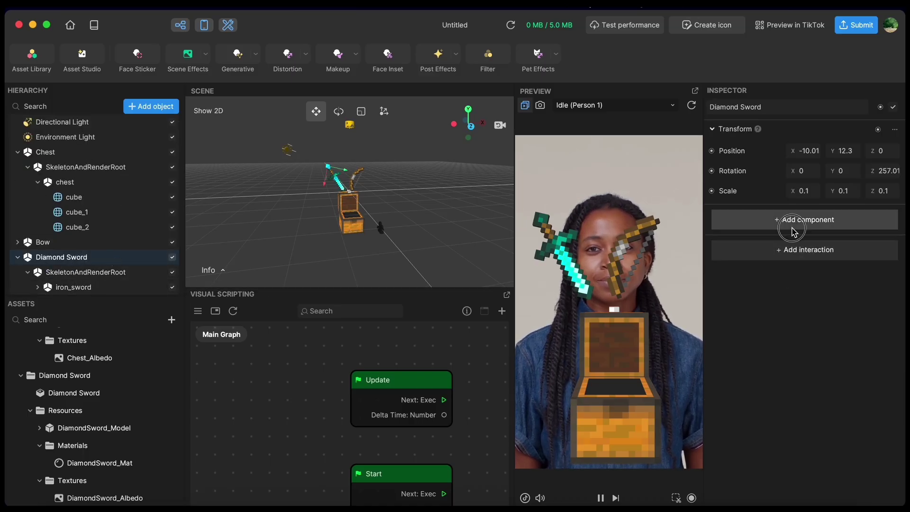
pyautogui.moveTo(714, 420)
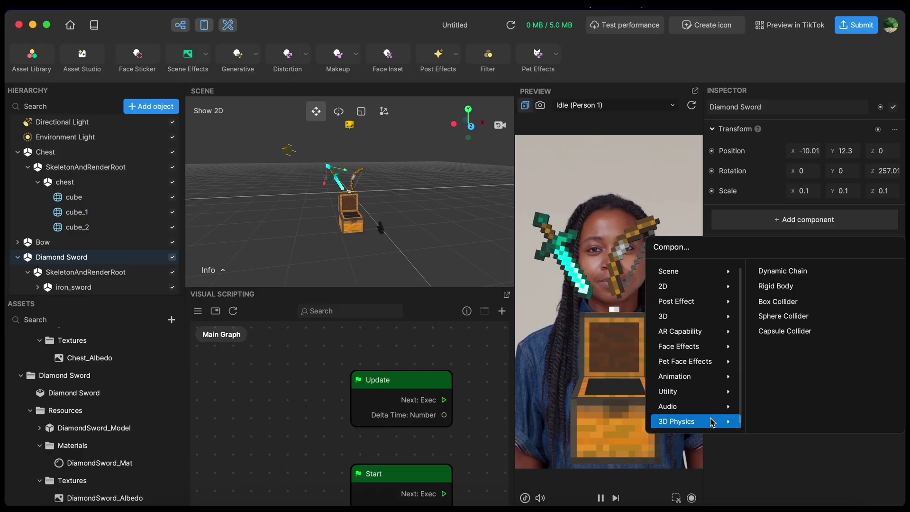
pyautogui.click(776, 286)
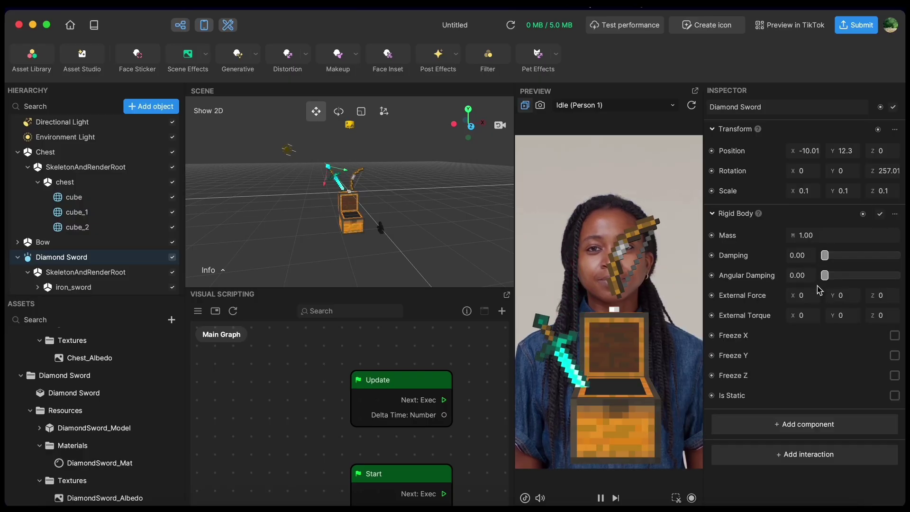
# Add a 3D Physics Rigid Body component to the Bow
pyautogui.click(65, 243)
pyautogui.click(801, 219)
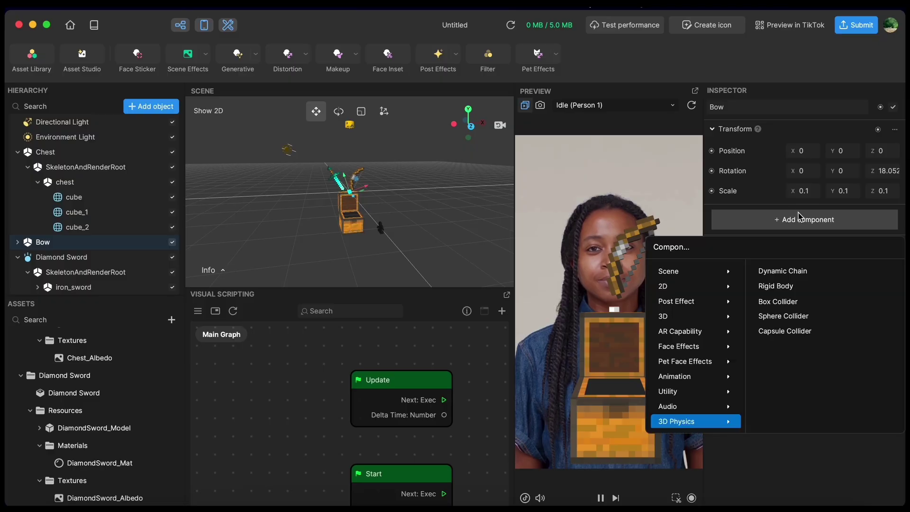
pyautogui.click(780, 287)
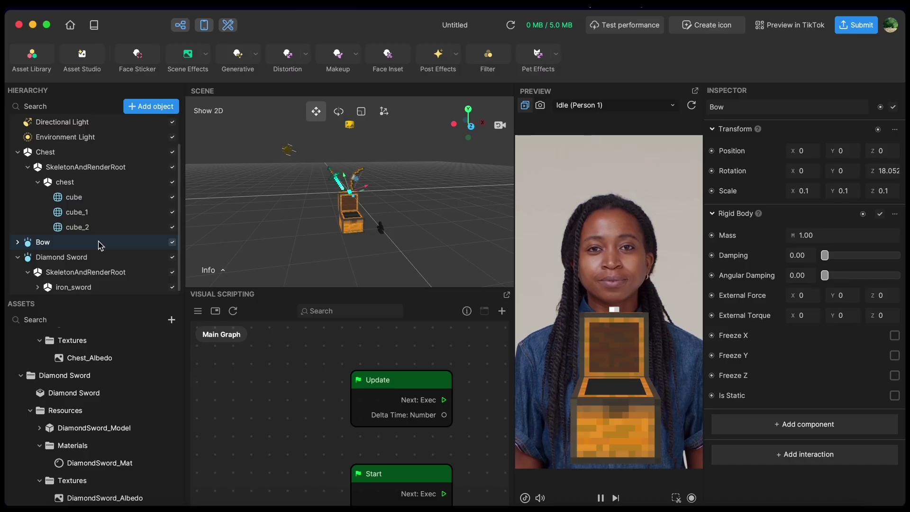
# Add a 3D Physics Box Collider component to the Chest
pyautogui.click(120, 154)
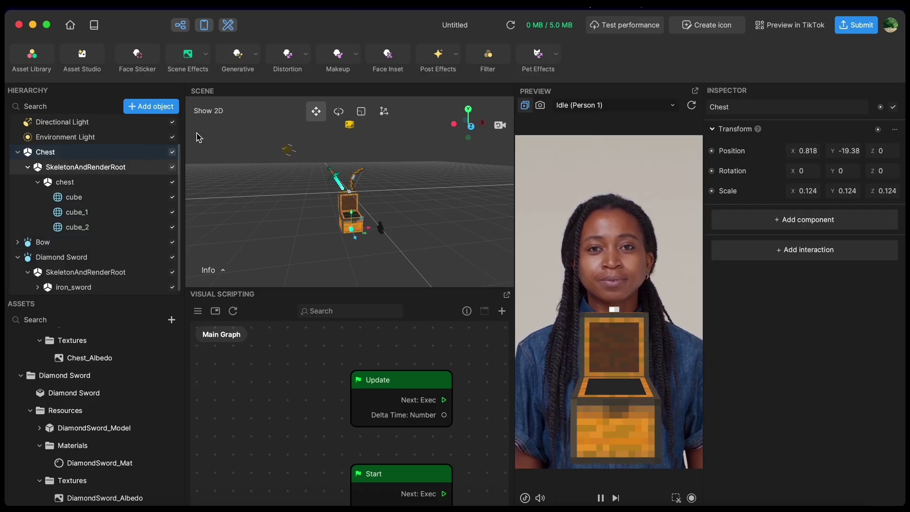
pyautogui.click(760, 220)
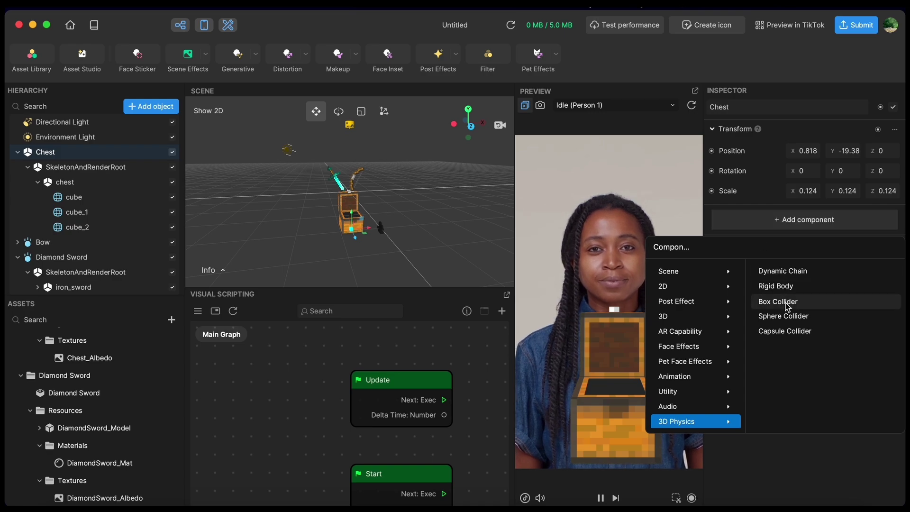
pyautogui.click(782, 301)
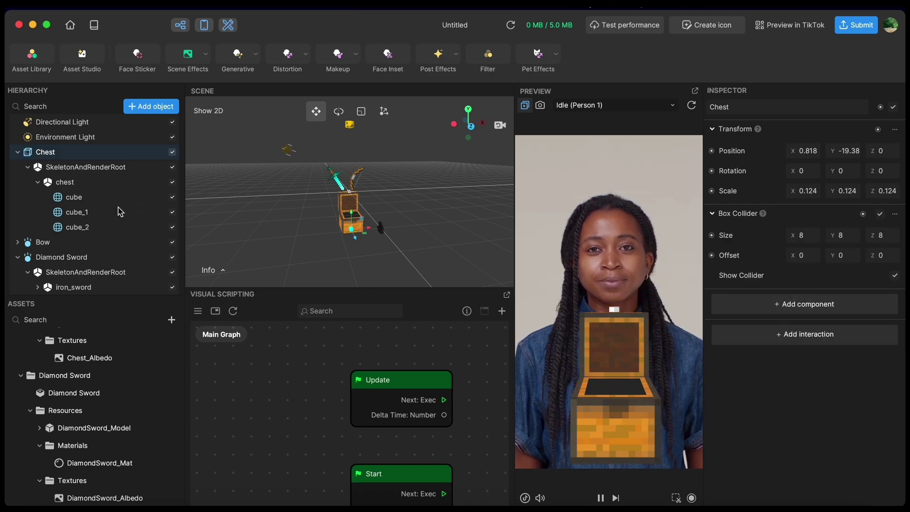
# Add a 3D Physics Box Collider component to the Bow
pyautogui.click(65, 244)
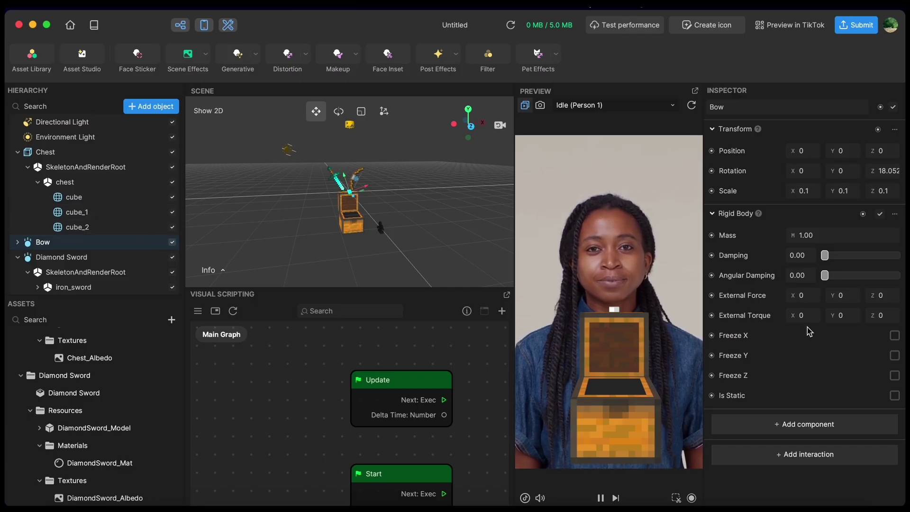
pyautogui.click(794, 419)
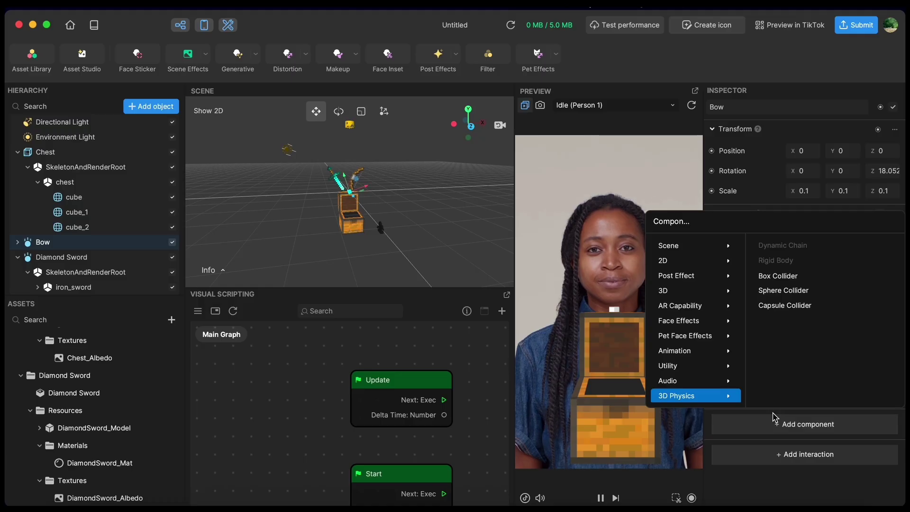
pyautogui.click(806, 278)
# Add a 3D Physics Box Collider component to the Diamond Sword
pyautogui.click(135, 258)
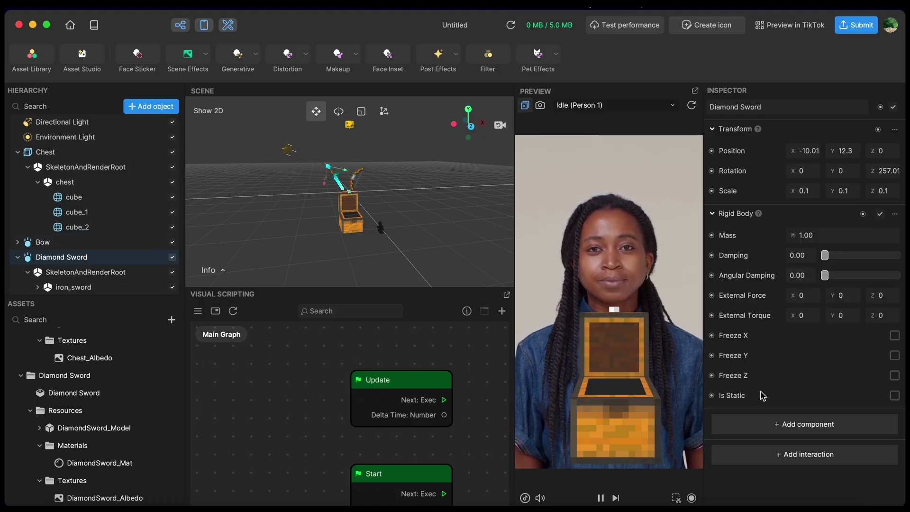
pyautogui.click(778, 426)
pyautogui.click(788, 278)
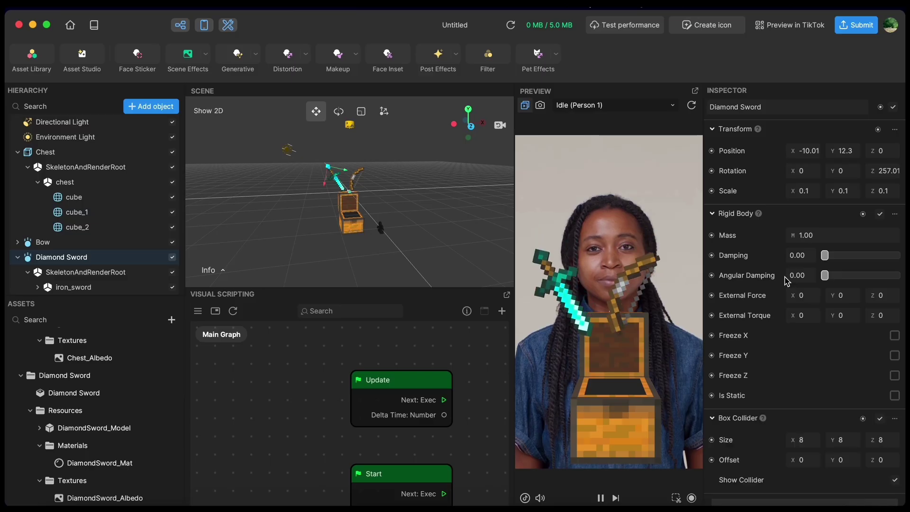
# Examine how the Bow's Box Collider is sized and placed relative to the bow model
pyautogui.moveTo(338, 196); pyautogui.dragTo(374, 162)
pyautogui.scroll(5, 374, 162)
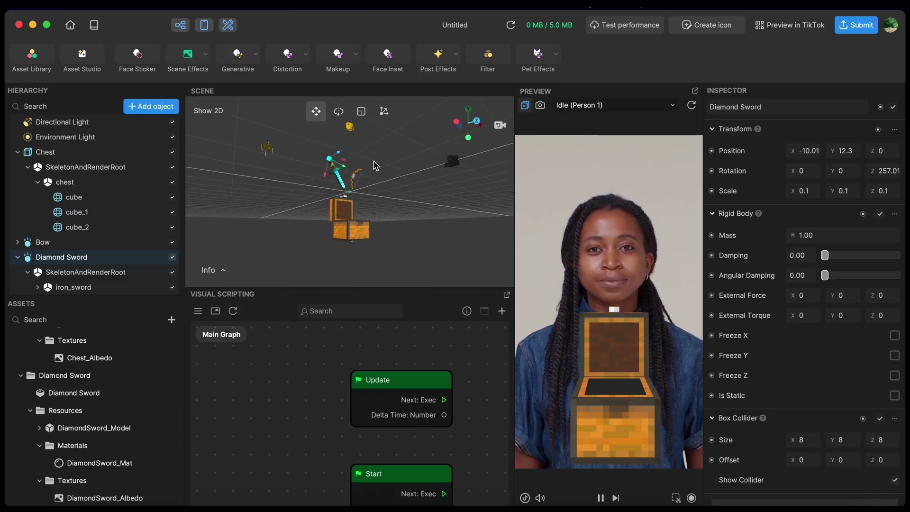
pyautogui.click(86, 243)
pyautogui.moveTo(433, 191); pyautogui.dragTo(381, 208)
pyautogui.scroll(3, 396, 200)
pyautogui.scroll(6, 383, 214)
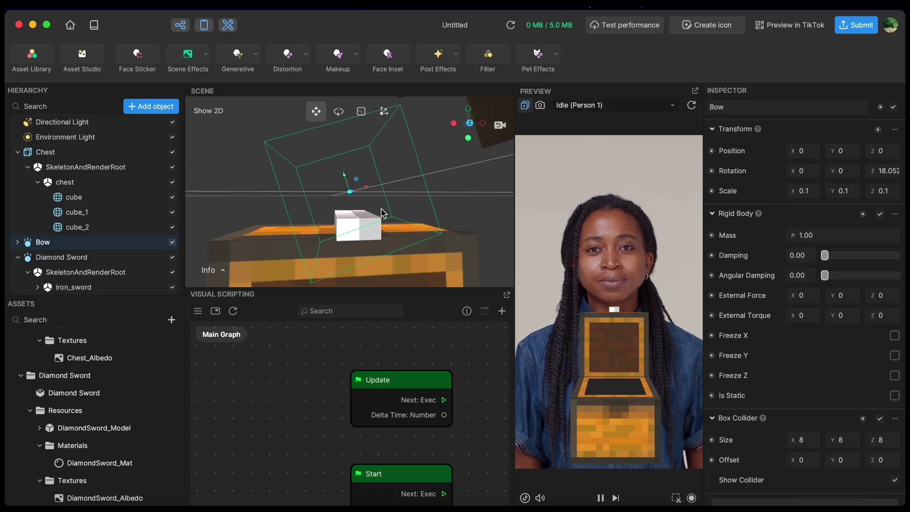
pyautogui.scroll(-10, 443, 253)
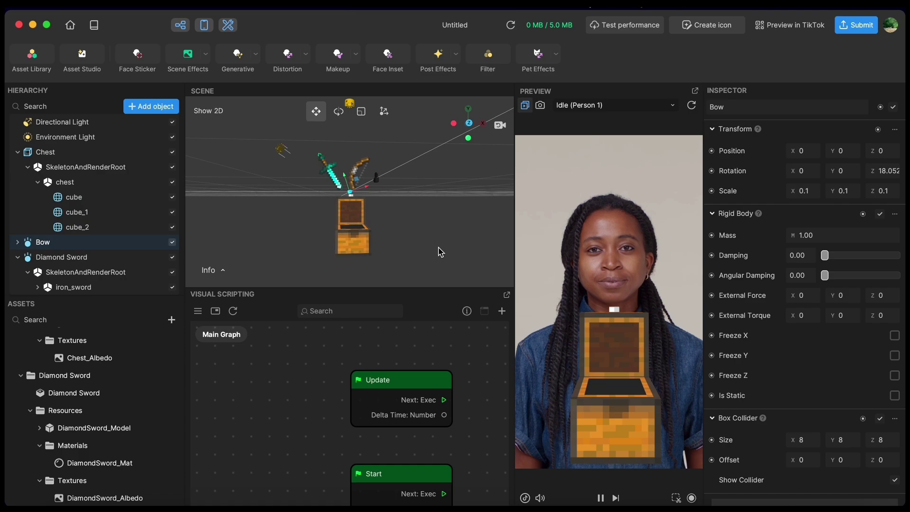
pyautogui.scroll(8, 440, 252)
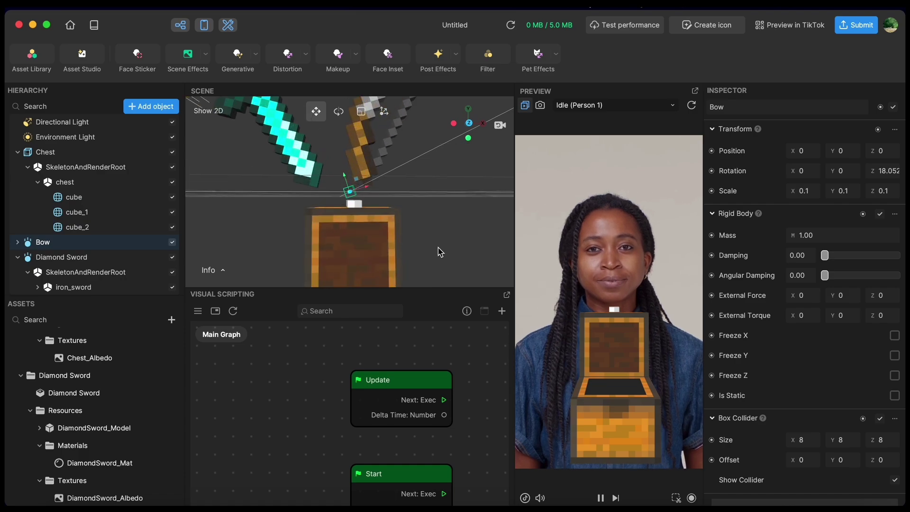
pyautogui.scroll(2, 440, 251)
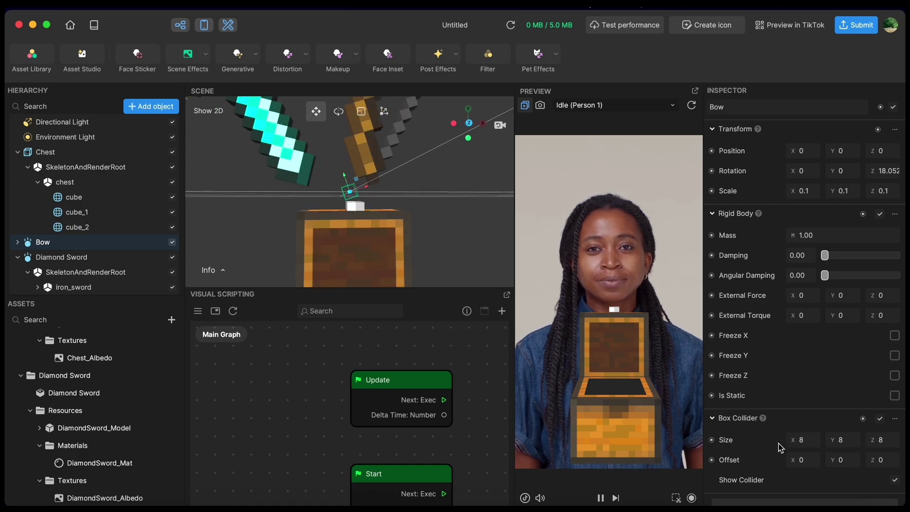
# Try to fit the Bow's Box Collider around the bow with size 49 × 100 × 8 and offset X 3, Y 5
pyautogui.moveTo(797, 442); pyautogui.dragTo(843, 440)
pyautogui.scroll(-3, 479, 250)
pyautogui.moveTo(832, 460); pyautogui.dragTo(841, 461)
pyautogui.press('e')
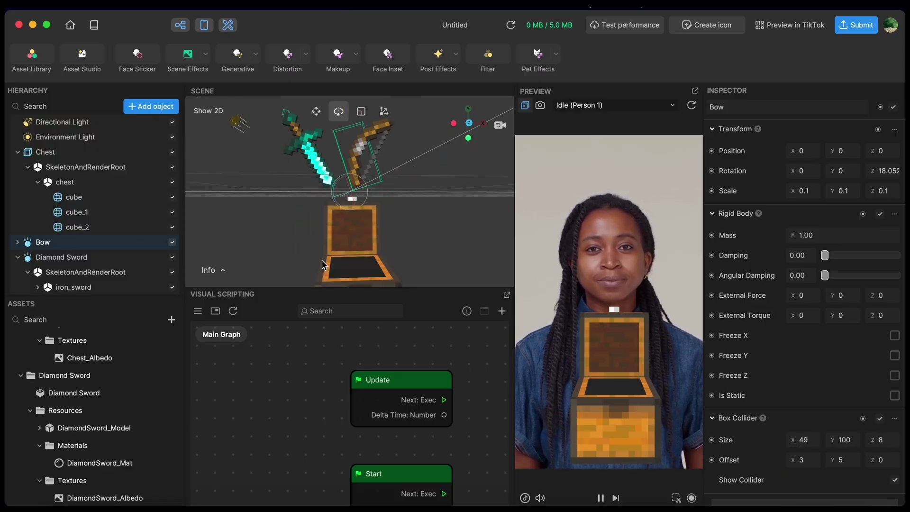
pyautogui.press('super+z')
pyautogui.press('super+z')
pyautogui.press('super+z')
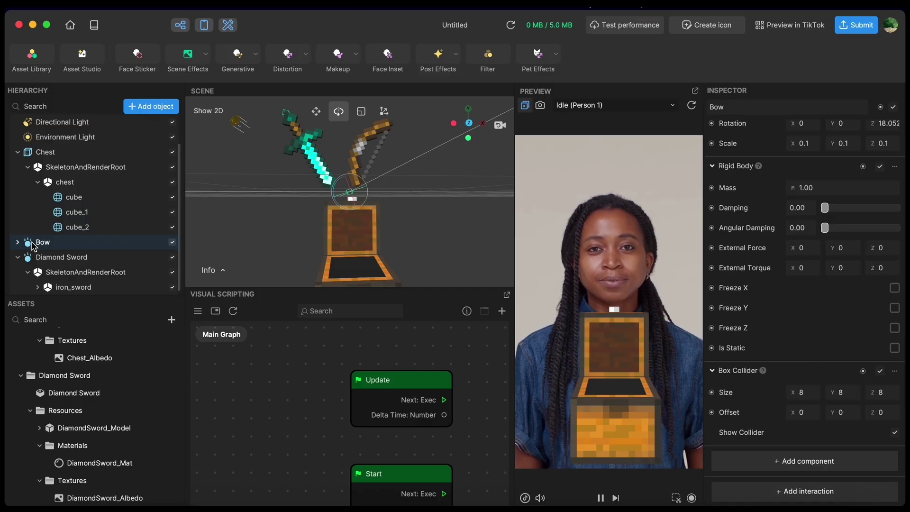
# Enlarge and offset the Bow's Box Collider, and rotate the nested bow model to about 39.3 on Z to line up with it
pyautogui.click(17, 242)
pyautogui.click(57, 257)
pyautogui.click(79, 242)
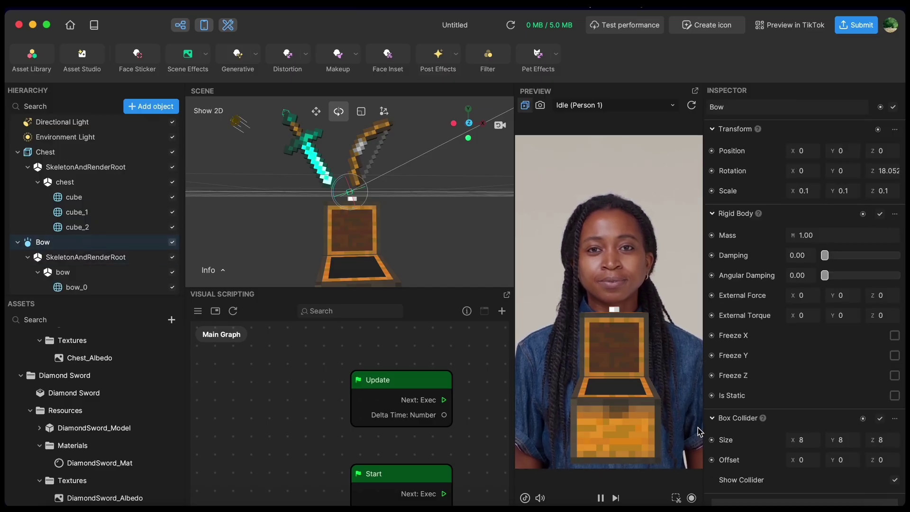
pyautogui.moveTo(803, 440); pyautogui.dragTo(837, 463)
pyautogui.click(63, 262)
pyautogui.moveTo(339, 188); pyautogui.dragTo(289, 141)
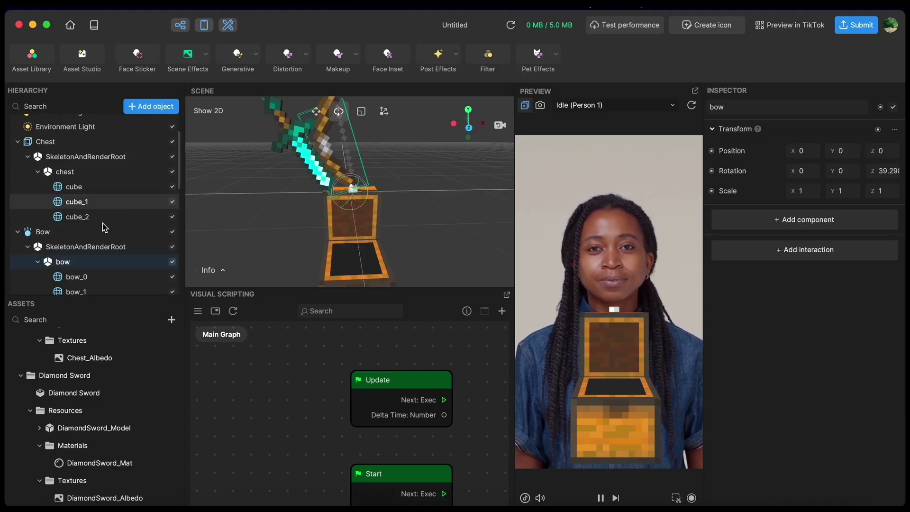
# Widen the Chest's Box Collider to size X 86 and Z 101 so it covers the base of the chest
pyautogui.scroll(-5, 103, 221)
pyautogui.scroll(10, 102, 227)
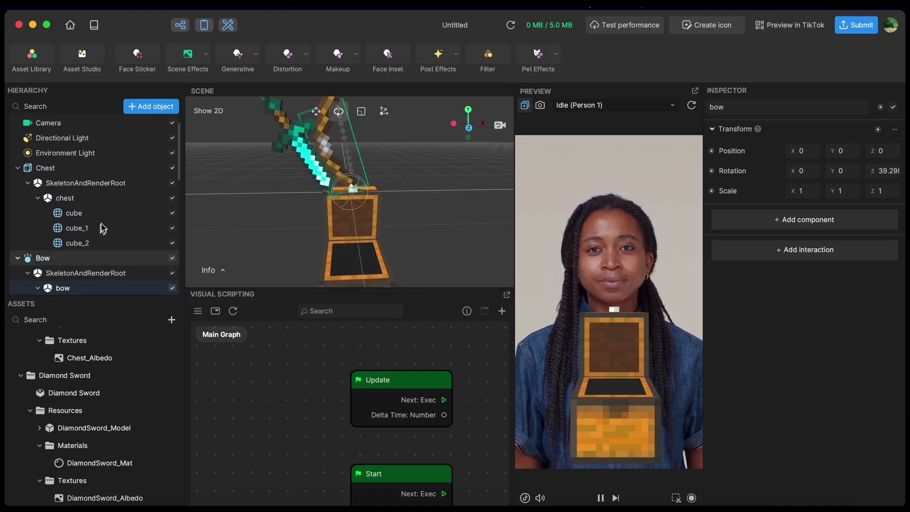
pyautogui.click(78, 169)
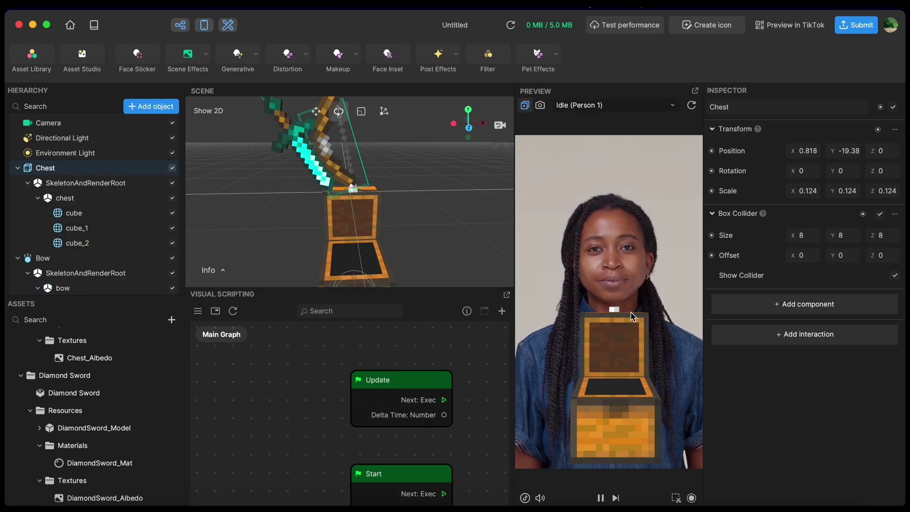
pyautogui.moveTo(438, 230); pyautogui.dragTo(452, 143)
pyautogui.scroll(-5, 404, 225)
pyautogui.moveTo(404, 225); pyautogui.dragTo(404, 199)
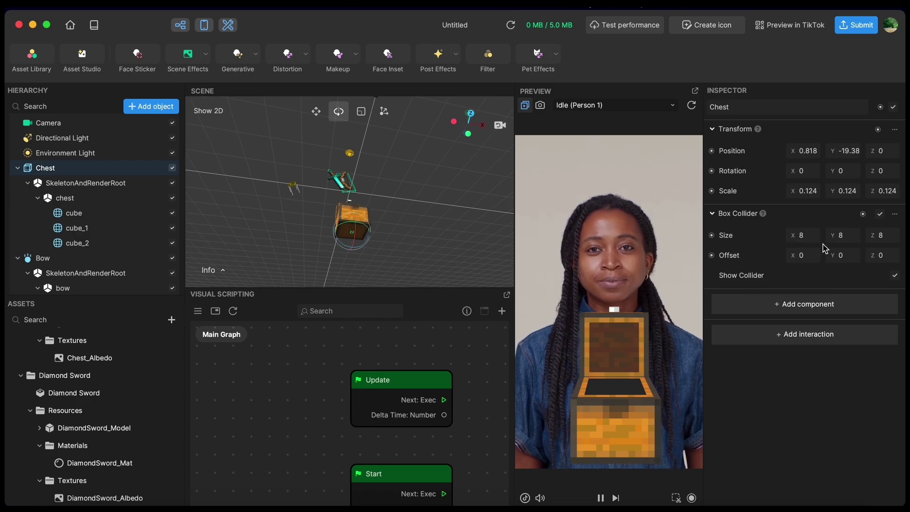
pyautogui.moveTo(832, 238); pyautogui.dragTo(853, 240)
pyautogui.moveTo(788, 236); pyautogui.dragTo(902, 242)
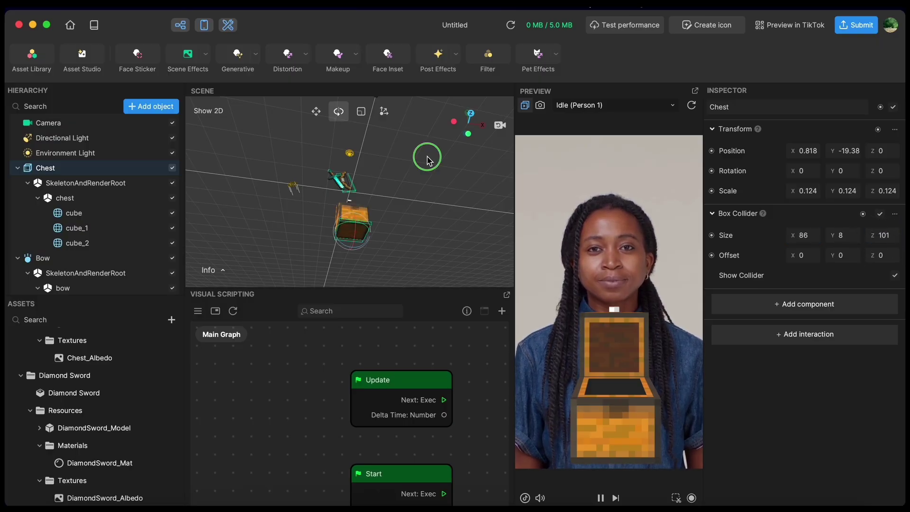
# Restart the effect preview to test how the falling items collide with the chest
pyautogui.moveTo(428, 159); pyautogui.dragTo(399, 216)
pyautogui.click(338, 179)
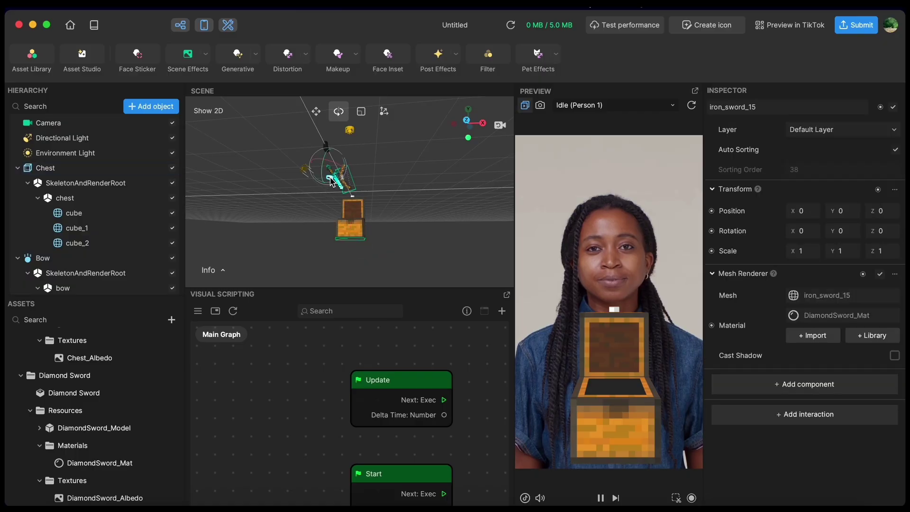
pyautogui.press('w')
pyautogui.click(692, 107)
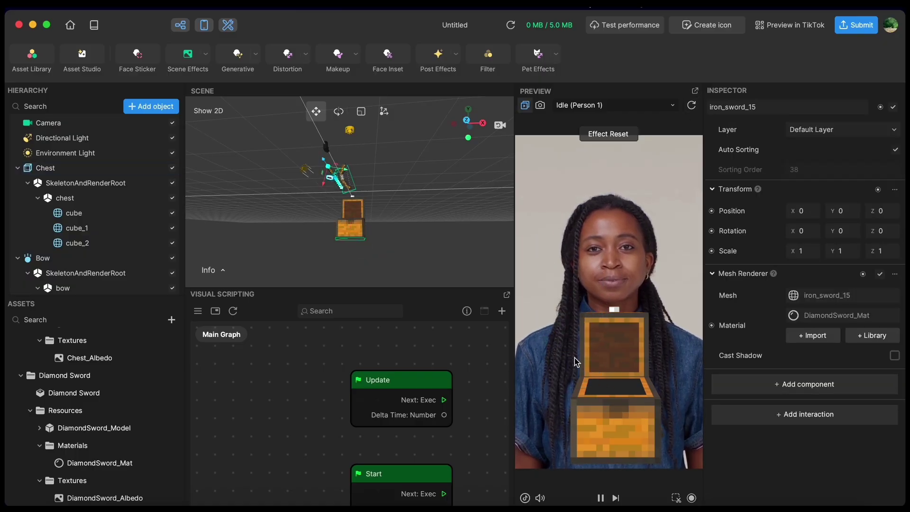
# Disable the Diamond Sword so that only the Bow takes part in the physics test
pyautogui.moveTo(341, 223); pyautogui.dragTo(487, 165)
pyautogui.moveTo(375, 232); pyautogui.dragTo(365, 206)
pyautogui.scroll(5, 349, 198)
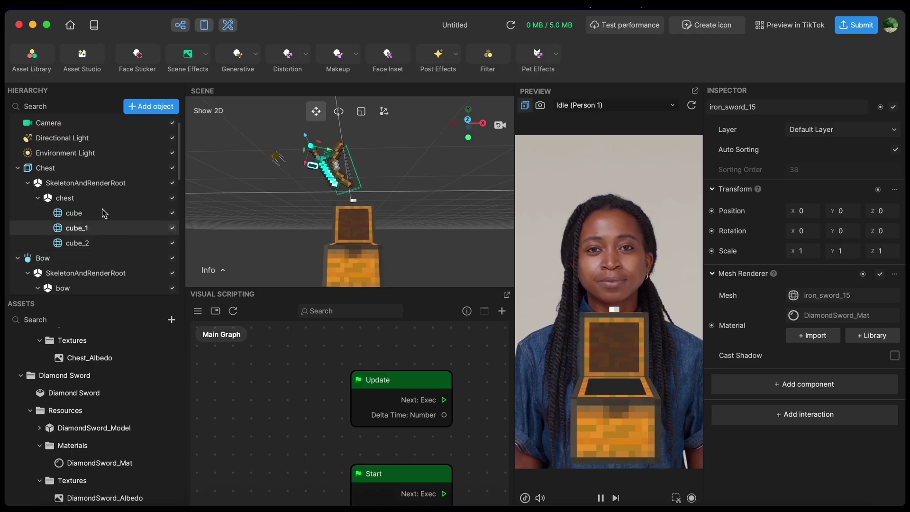
pyautogui.scroll(-10, 101, 218)
pyautogui.click(172, 257)
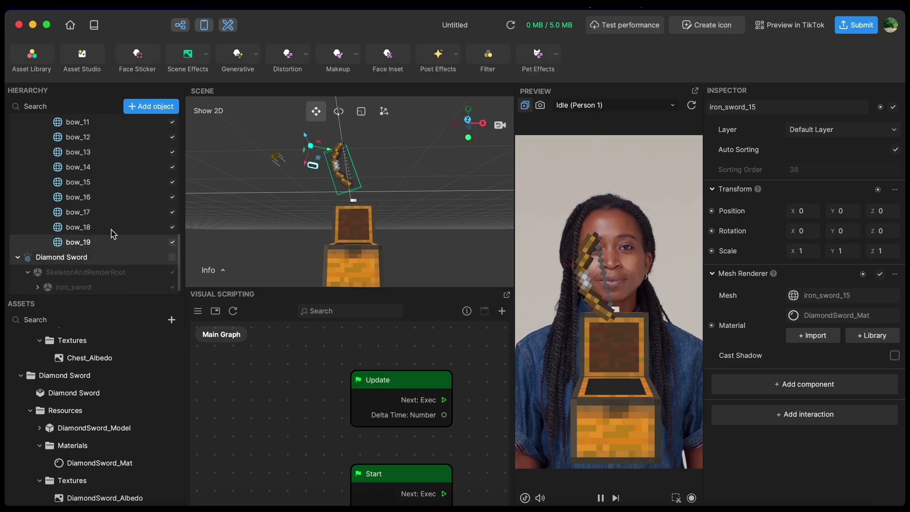
# Add a second 3D Physics Box Collider component to the Chest
pyautogui.scroll(5, 107, 220)
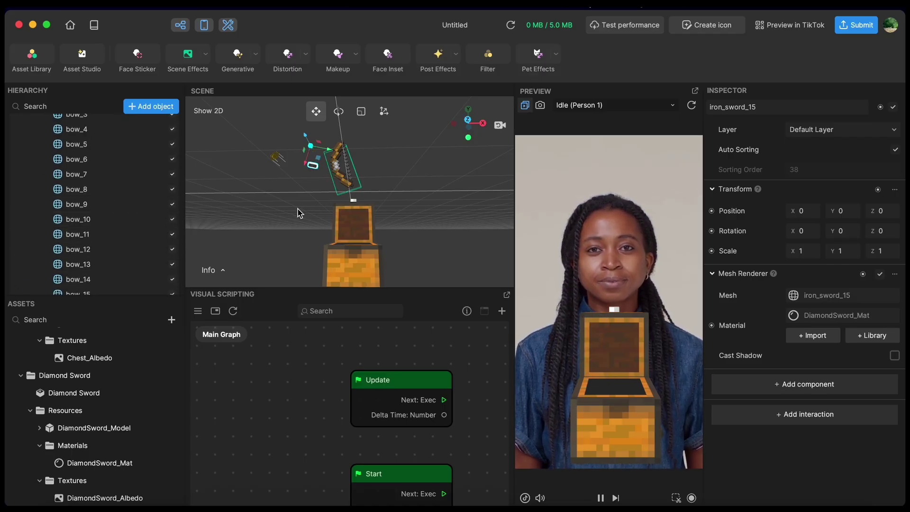
pyautogui.scroll(-3, 365, 253)
pyautogui.scroll(10, 127, 247)
pyautogui.scroll(-1, 125, 247)
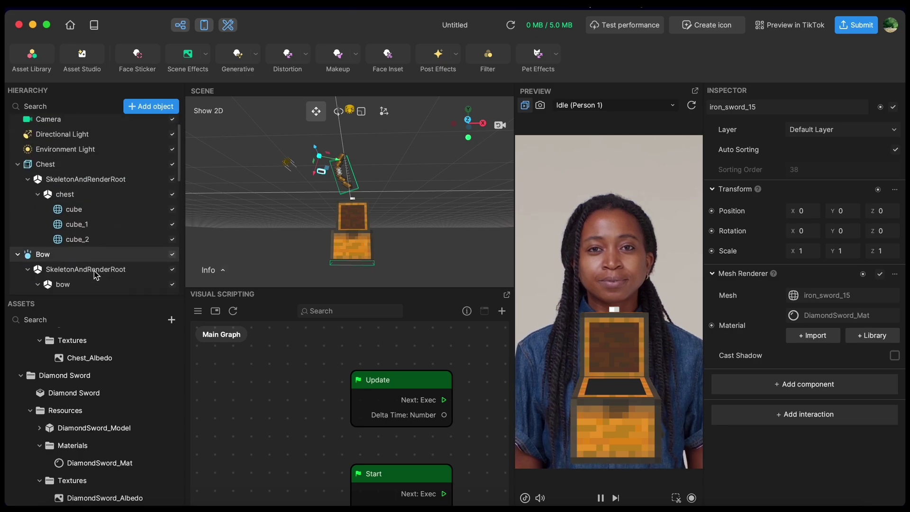
pyautogui.click(110, 162)
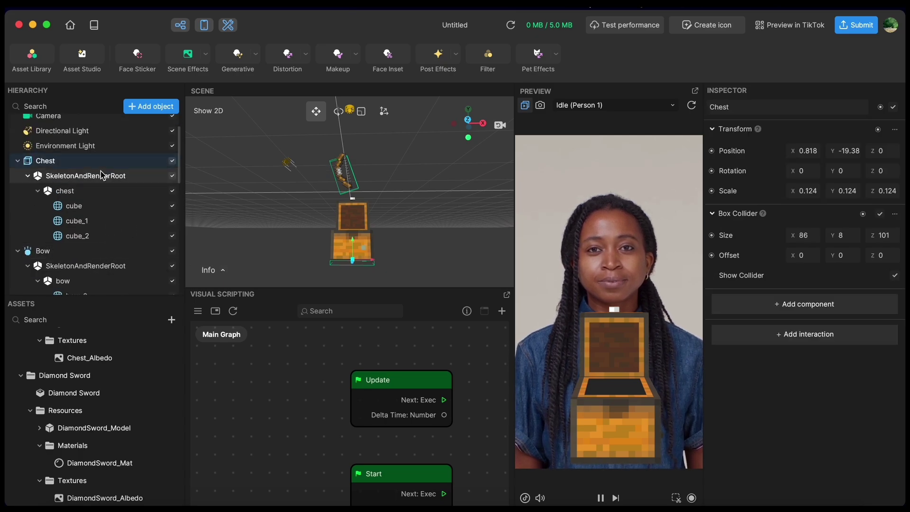
pyautogui.click(765, 309)
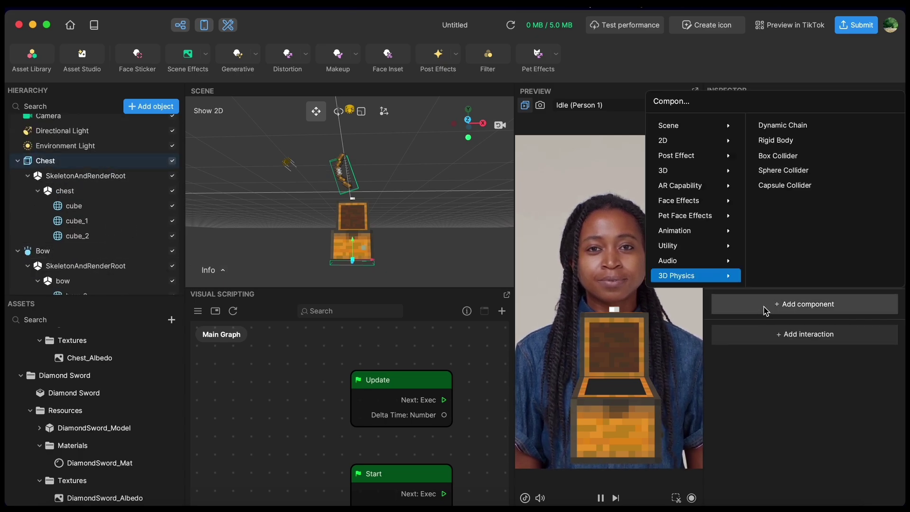
pyautogui.click(775, 156)
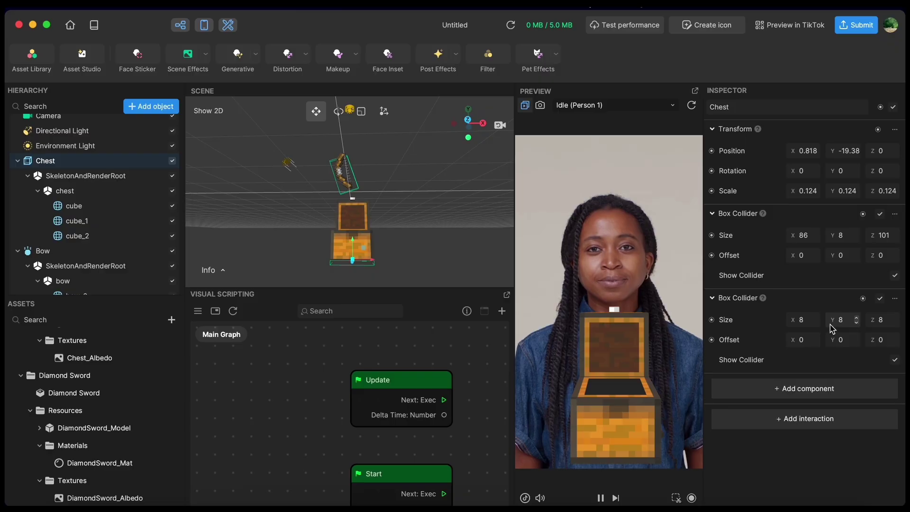
# Shape the Chest's second Box Collider into a side wall with size 8 × 63 × 93 and offset X -5, Y 4
pyautogui.moveTo(835, 341); pyautogui.dragTo(786, 340)
pyautogui.moveTo(786, 340); pyautogui.dragTo(790, 341)
pyautogui.moveTo(370, 230); pyautogui.dragTo(504, 211, button='right')
pyautogui.keyDown('alt'); pyautogui.moveTo(504, 212); pyautogui.dragTo(514, 175); pyautogui.keyUp('alt')
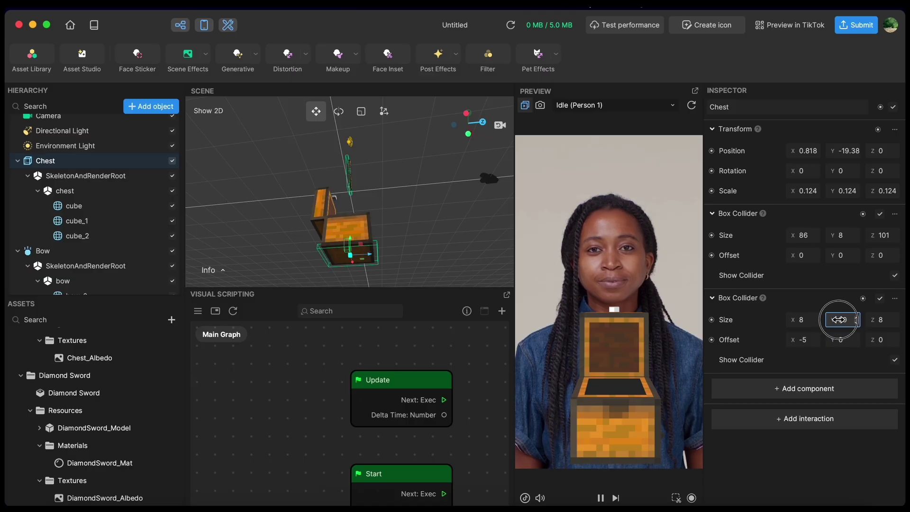
pyautogui.moveTo(835, 340); pyautogui.dragTo(841, 340)
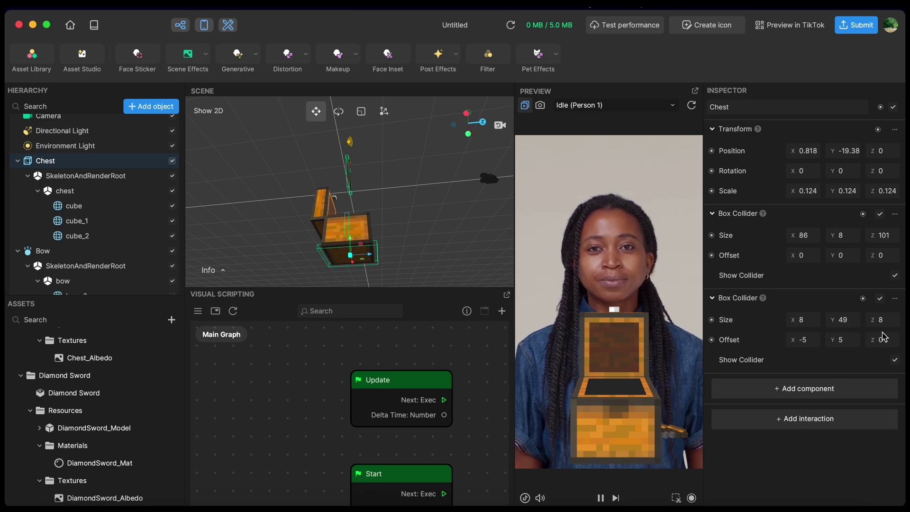
pyautogui.moveTo(875, 321); pyautogui.dragTo(842, 340)
pyautogui.click(460, 274)
pyautogui.moveTo(461, 269); pyautogui.dragTo(307, 301)
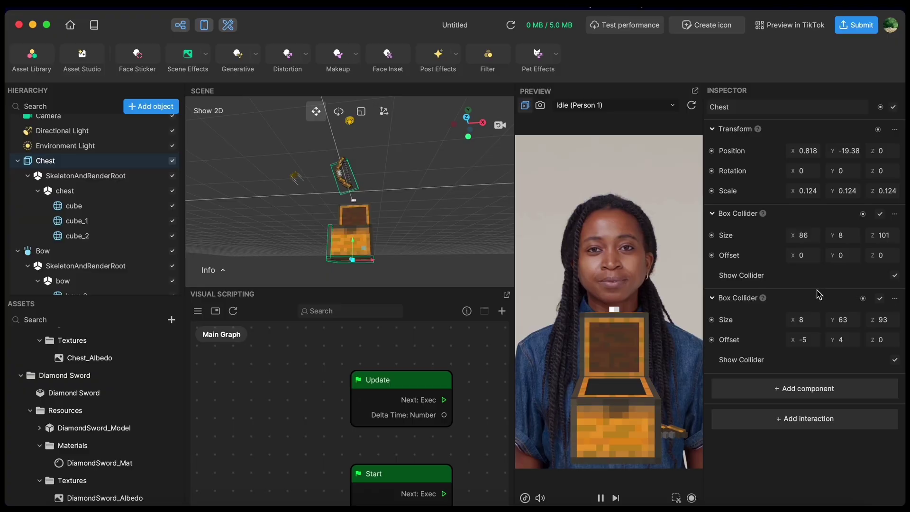
# Copy the Chest's side-wall Box Collider and add a third Box Collider component to the Chest
pyautogui.click(895, 299)
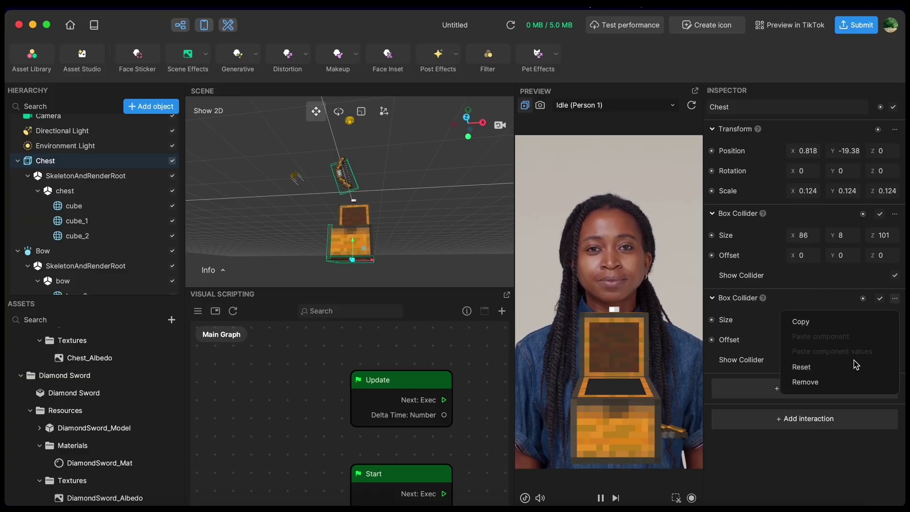
pyautogui.click(834, 322)
pyautogui.click(830, 388)
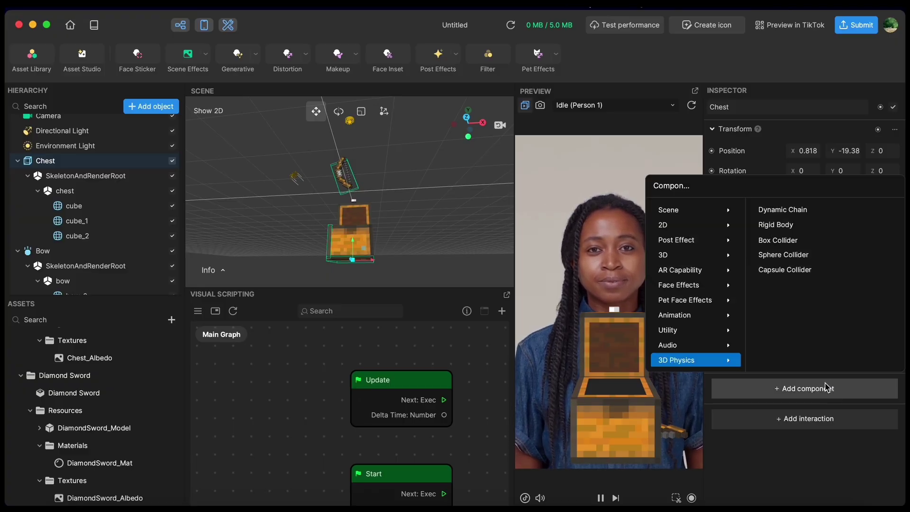
pyautogui.click(796, 241)
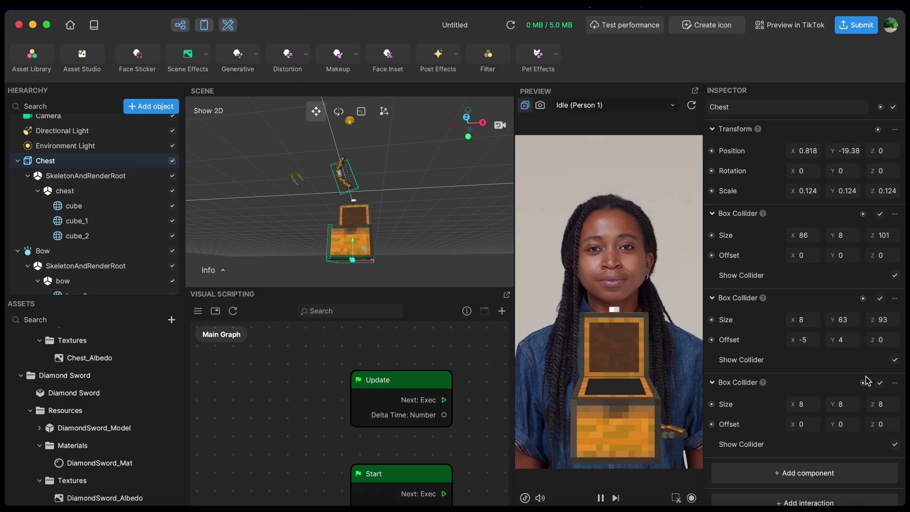
# Paste the copied side-wall collider as a new Chest component, and remove both it and the blank third Box Collider
pyautogui.click(890, 383)
pyautogui.click(895, 384)
pyautogui.click(835, 421)
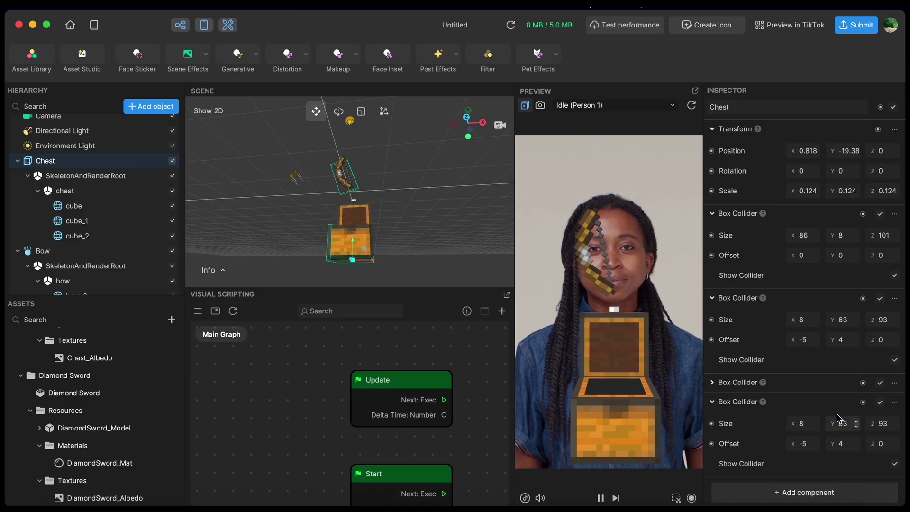
pyautogui.click(894, 383)
pyautogui.click(829, 465)
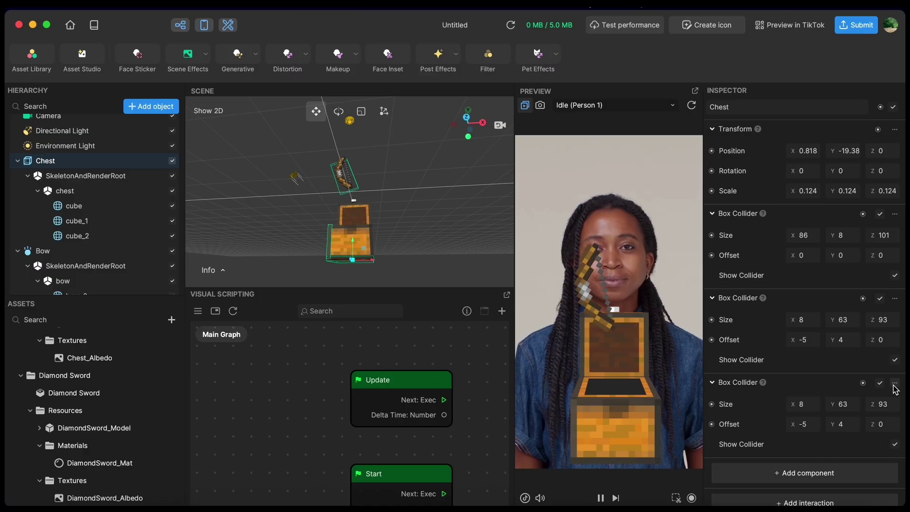
pyautogui.click(895, 384)
pyautogui.click(789, 465)
# Copy the Chest's side-wall Box Collider and paste it as a third collider component
pyautogui.click(896, 300)
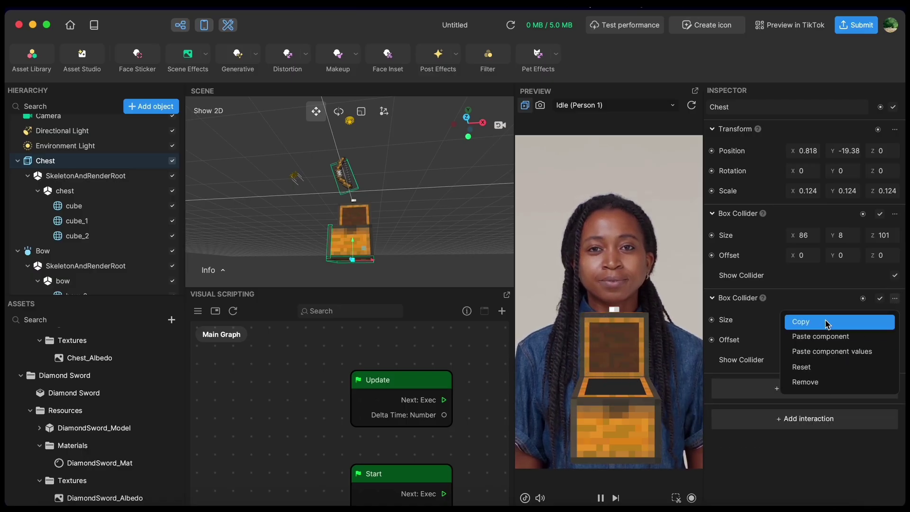
pyautogui.click(827, 324)
pyautogui.click(897, 303)
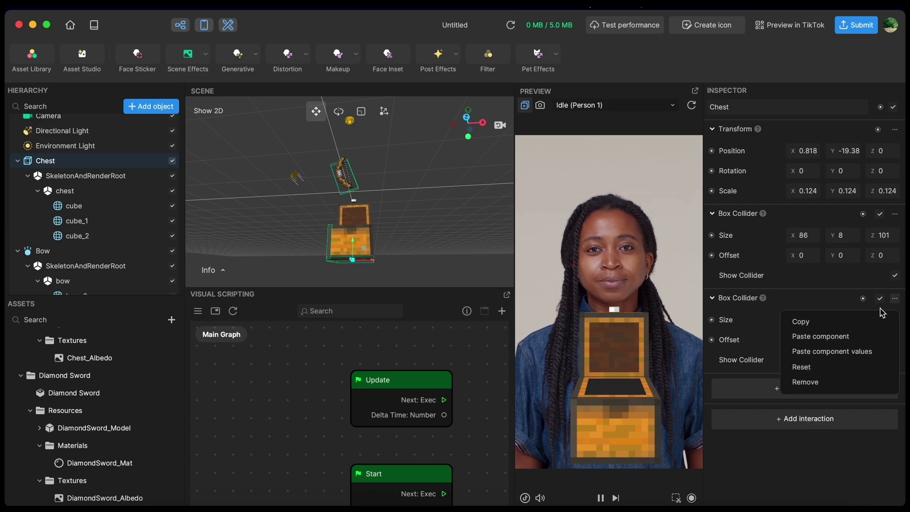
pyautogui.click(827, 339)
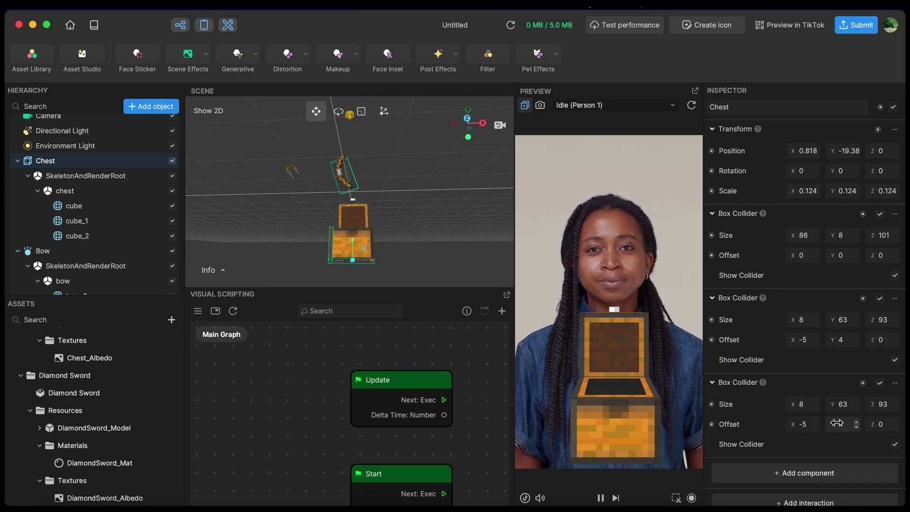
# Set the third Box Collider's X offset to 5 for the opposite side wall and restart the preview
pyautogui.press('BackSpace')
pyautogui.write('5')
pyautogui.press('Return')
pyautogui.moveTo(392, 242); pyautogui.dragTo(320, 273)
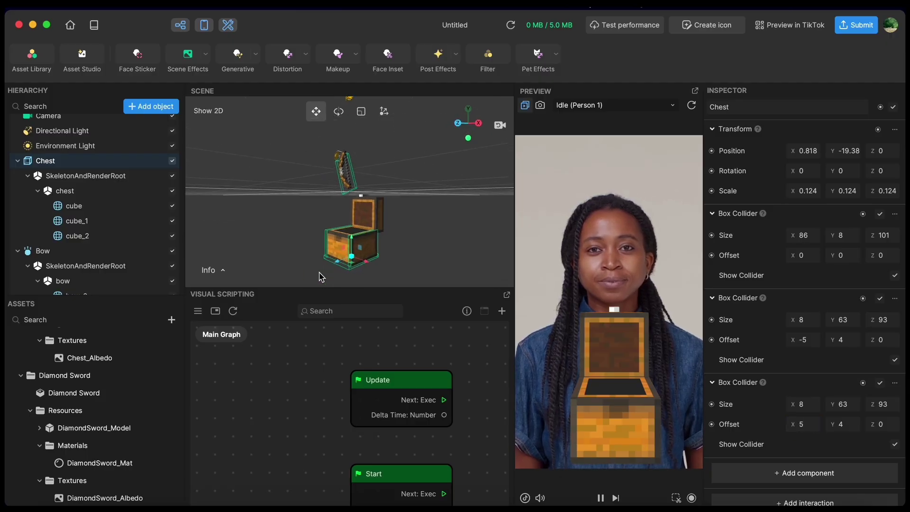
pyautogui.click(692, 107)
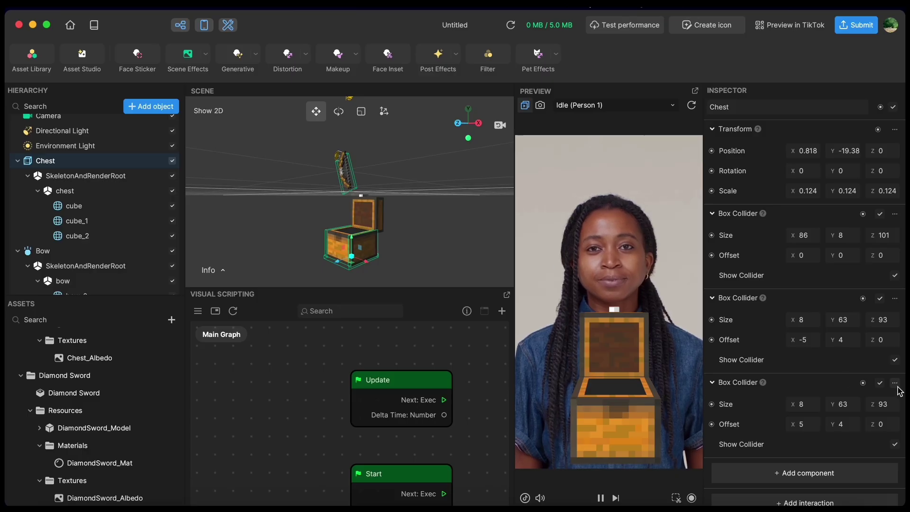
# Copy the Chest's third Box Collider and paste it as a fourth collider component
pyautogui.moveTo(494, 268)
pyautogui.mouseDown()
pyautogui.moveTo(504, 274)
pyautogui.moveTo(478, 275)
pyautogui.mouseUp()
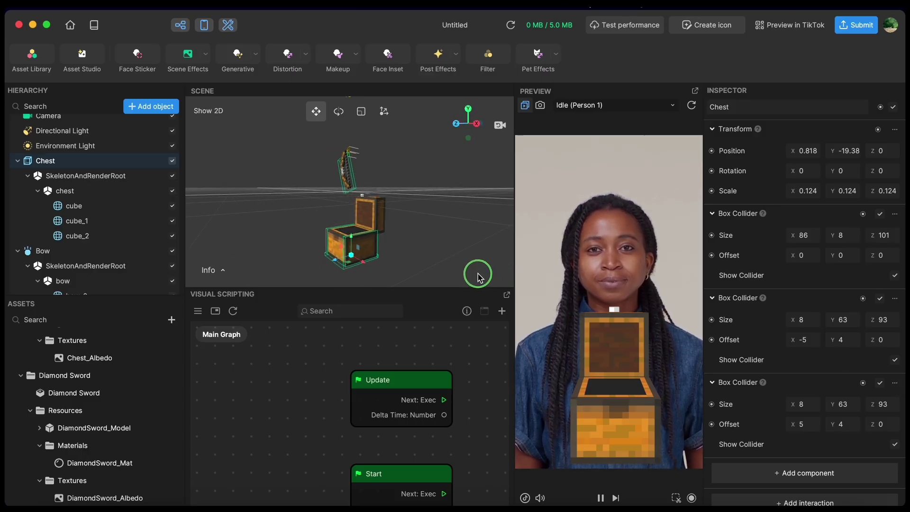
pyautogui.click(892, 387)
pyautogui.click(853, 406)
pyautogui.click(894, 383)
pyautogui.click(806, 420)
pyautogui.scroll(-2, 756, 378)
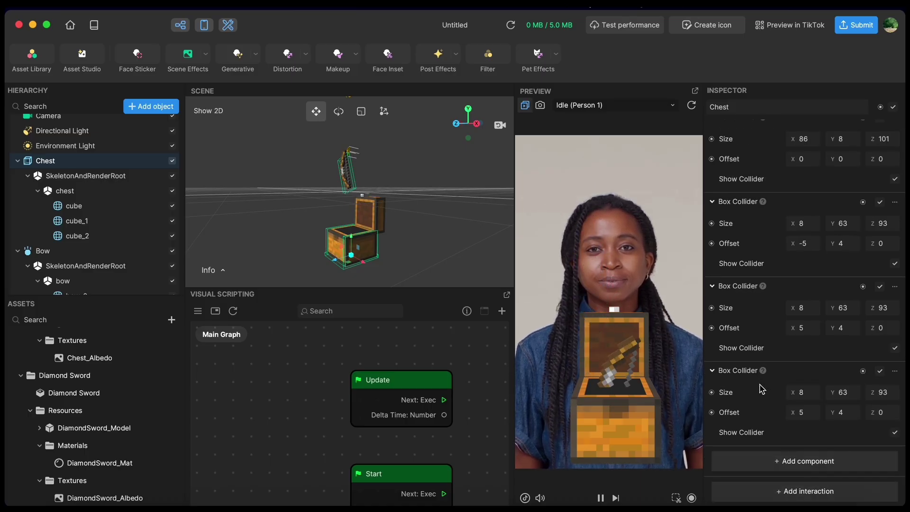
# Reshape the Chest's fourth Box Collider into a cross wall with size 77 × 55 × 5 and offset X 0, Y 4, Z 6
pyautogui.moveTo(409, 238); pyautogui.dragTo(197, 239)
pyautogui.moveTo(792, 394); pyautogui.dragTo(798, 394)
pyautogui.press('super+z')
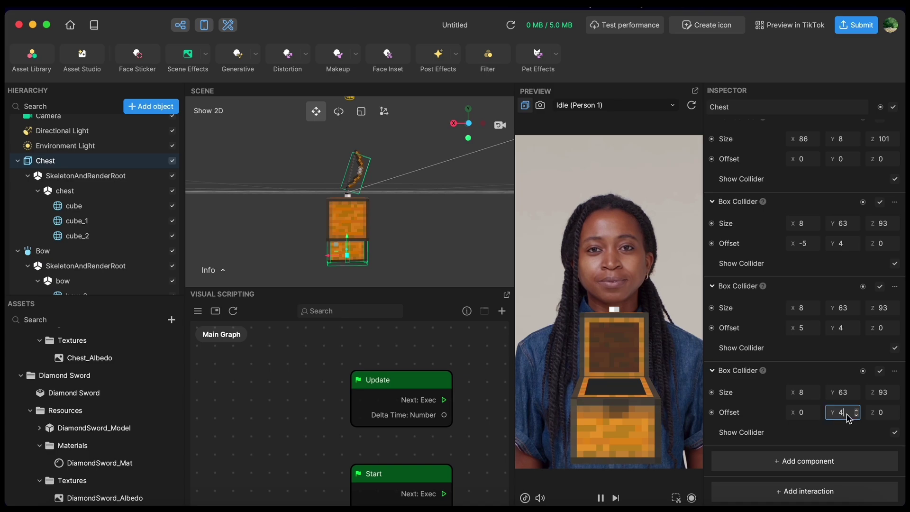
pyautogui.moveTo(380, 258); pyautogui.dragTo(472, 195)
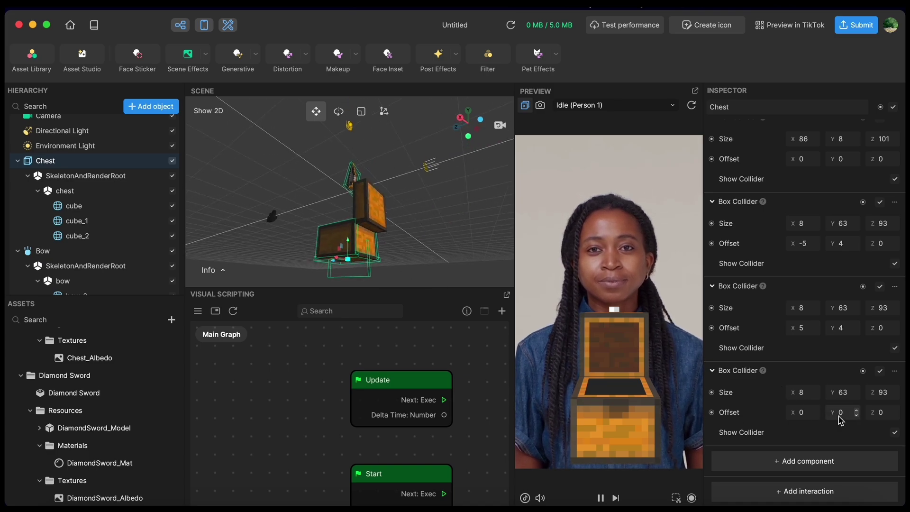
pyautogui.moveTo(869, 412); pyautogui.dragTo(862, 415)
pyautogui.click(849, 393)
pyautogui.press('BackSpace')
pyautogui.press('Return')
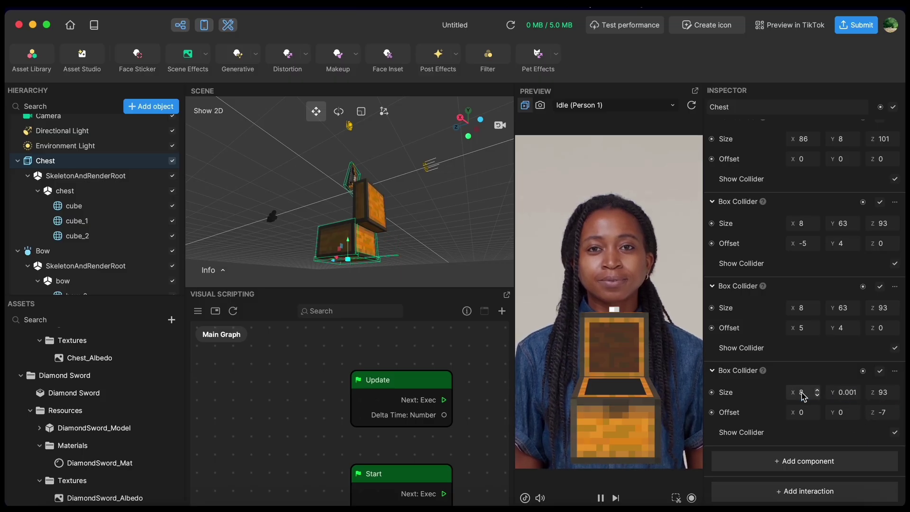
pyautogui.click(873, 414)
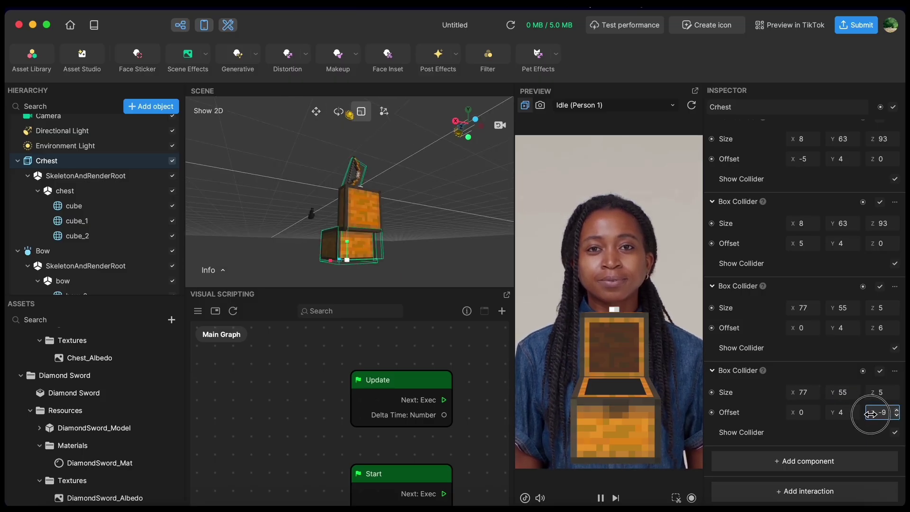
pyautogui.moveTo(871, 414); pyautogui.dragTo(875, 414)
pyautogui.moveTo(480, 277); pyautogui.dragTo(604, 329)
# Set the fifth Box Collider's Z offset to -1 and restart the preview
pyautogui.click(877, 414)
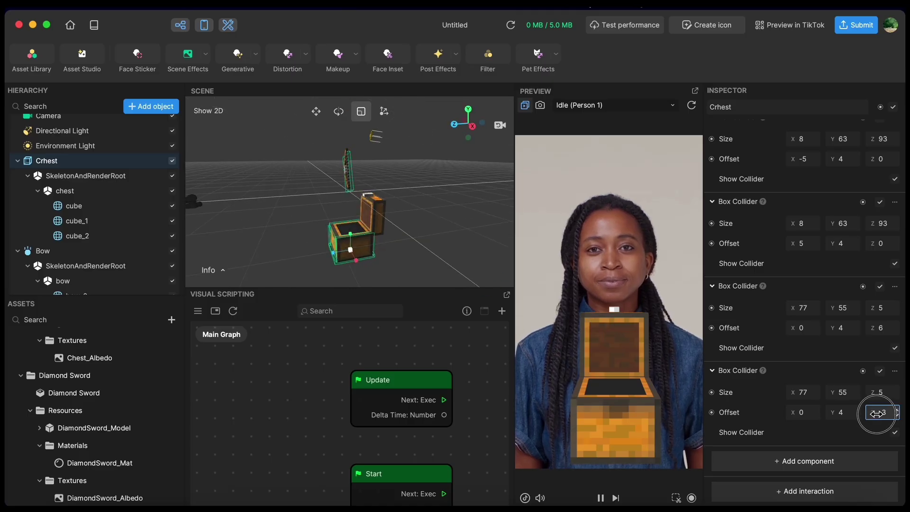
pyautogui.write('-1')
pyautogui.click(694, 104)
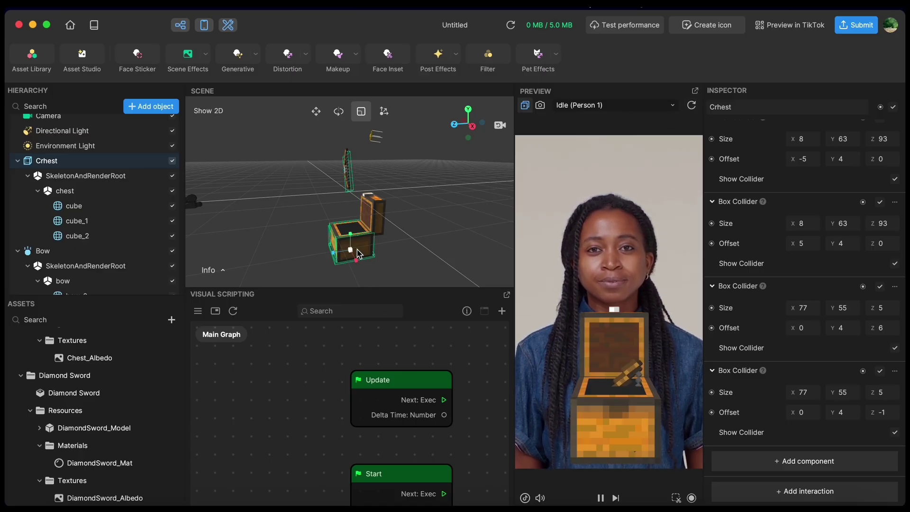
# Re-enable the Diamond Sword and bring up its Rigid Body and Box Collider settings
pyautogui.scroll(-10, 88, 221)
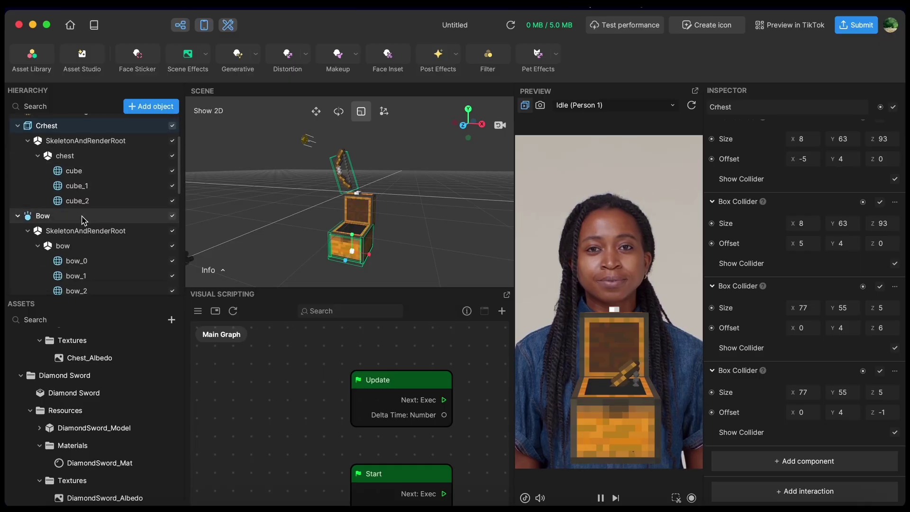
pyautogui.scroll(10, 151, 254)
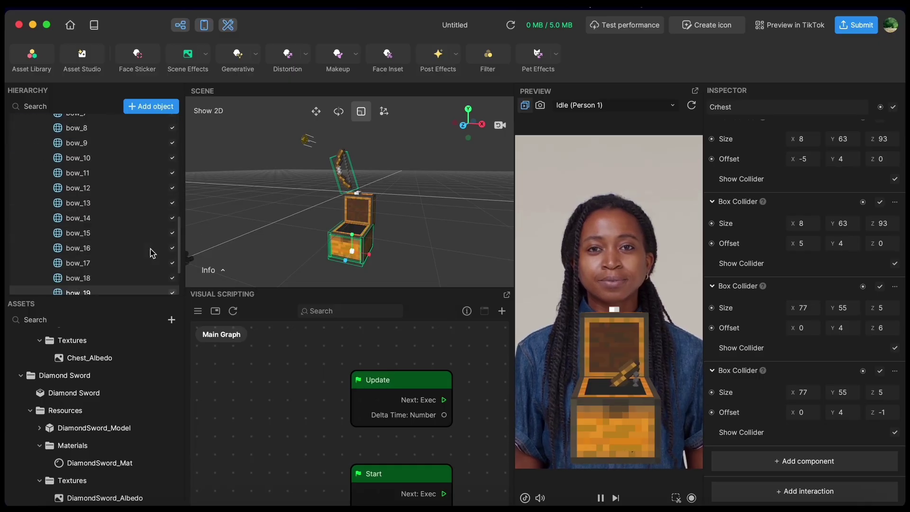
pyautogui.scroll(-10, 150, 253)
pyautogui.click(173, 260)
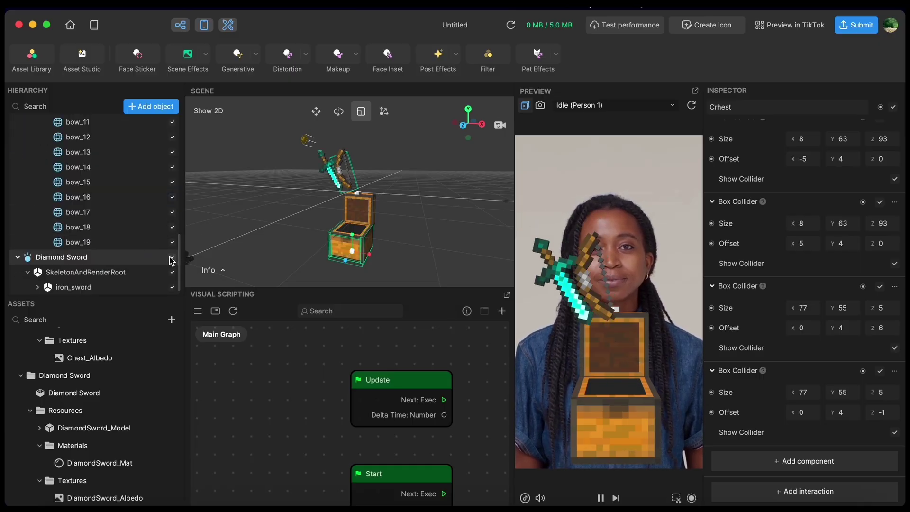
pyautogui.click(149, 258)
pyautogui.scroll(-2, 807, 323)
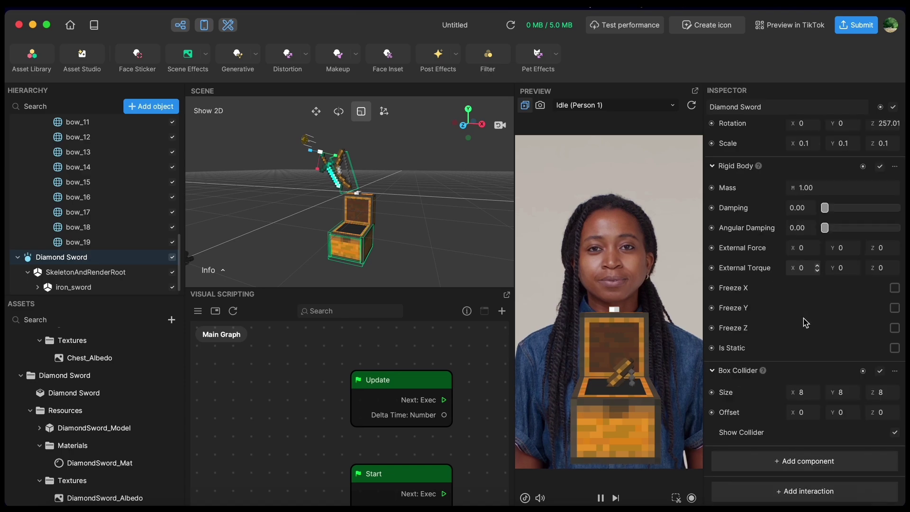
pyautogui.scroll(8, 379, 189)
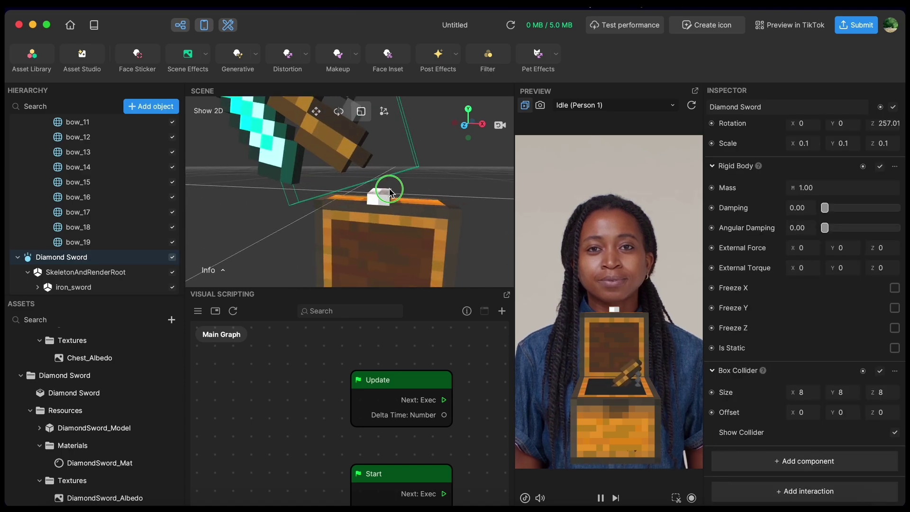
pyautogui.scroll(-8, 391, 189)
# Move the Bow up above the sword to a Y position of about 18.47
pyautogui.scroll(10, 121, 232)
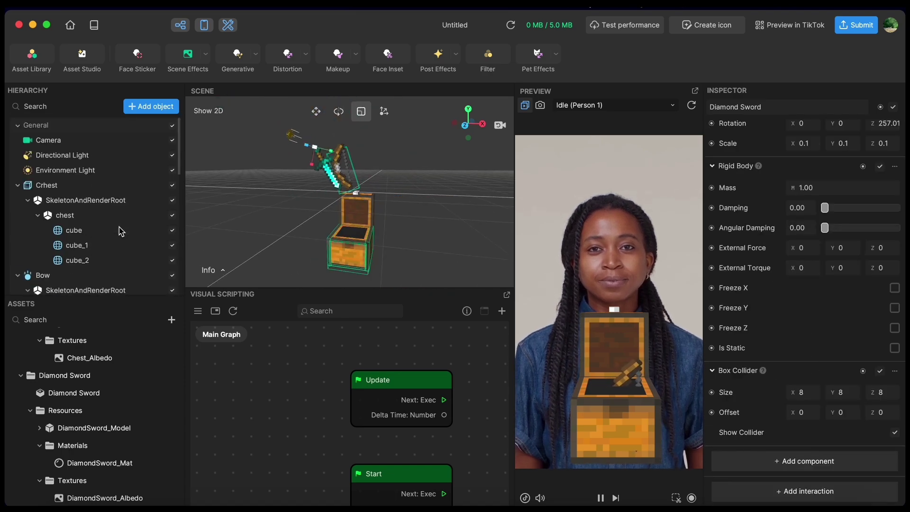
pyautogui.click(64, 275)
pyautogui.press('w')
pyautogui.moveTo(357, 183); pyautogui.dragTo(363, 113)
# Size the Diamond Sword's Box Collider to 85 × 37 × 8 and set its X offset to 6
pyautogui.scroll(-8, 82, 261)
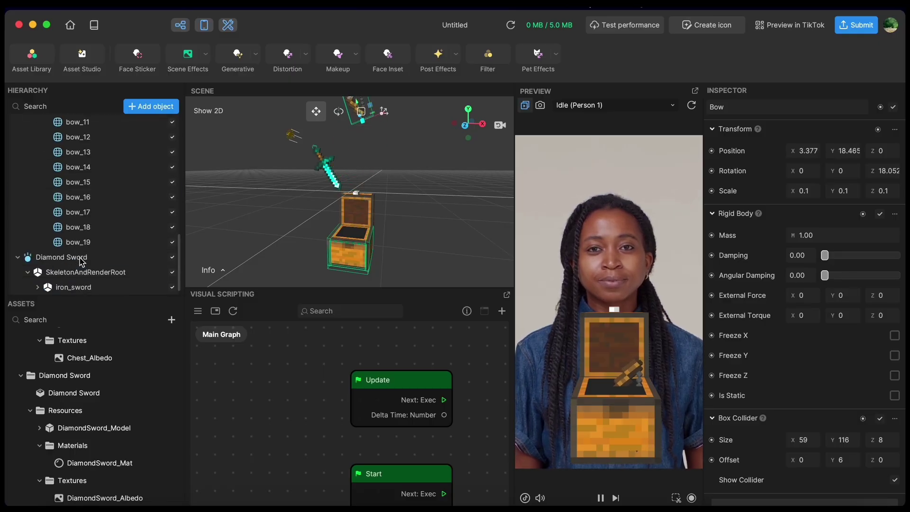
pyautogui.click(82, 261)
pyautogui.moveTo(419, 222); pyautogui.dragTo(465, 228, button='middle')
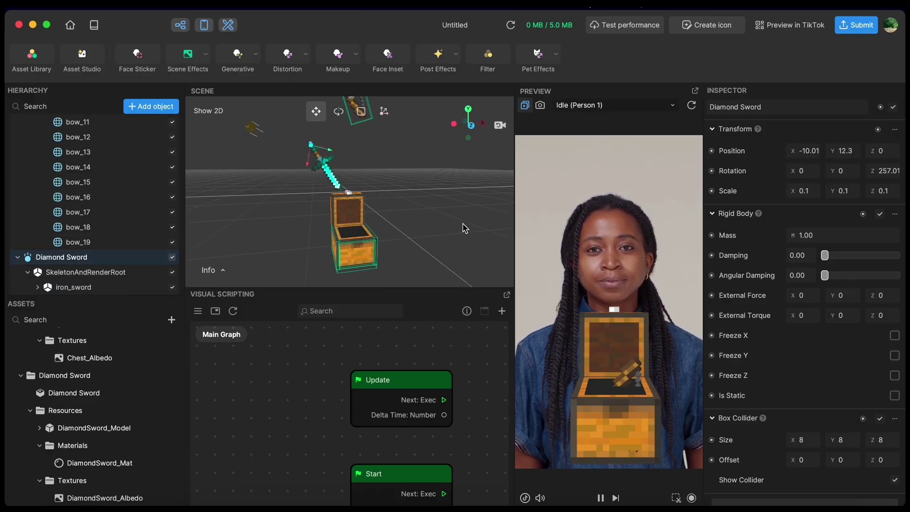
pyautogui.moveTo(299, 154); pyautogui.dragTo(345, 160, button='middle')
pyautogui.moveTo(836, 442); pyautogui.dragTo(843, 442)
pyautogui.moveTo(802, 440); pyautogui.dragTo(802, 461)
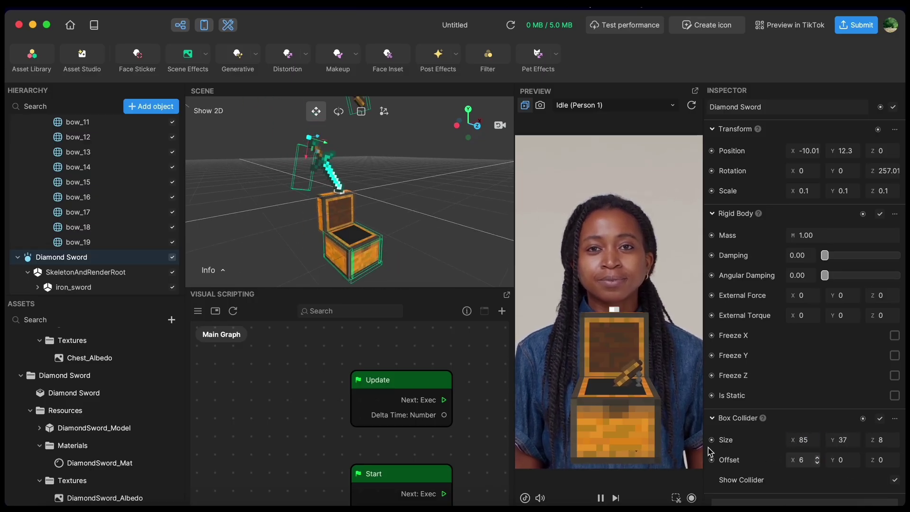
# Rotate the sword's inner iron_sword model to line up with its Box Collider
pyautogui.press('e')
pyautogui.click(38, 287)
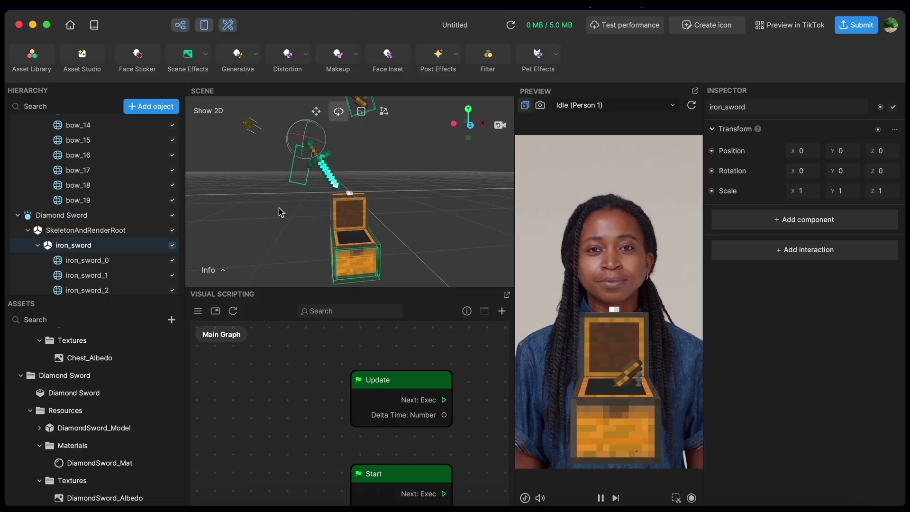
pyautogui.moveTo(315, 157); pyautogui.dragTo(298, 157)
# Refit the Diamond Sword's Box Collider to size 126 × 40 × 8 with an X offset of 7
pyautogui.click(61, 216)
pyautogui.scroll(-2, 836, 392)
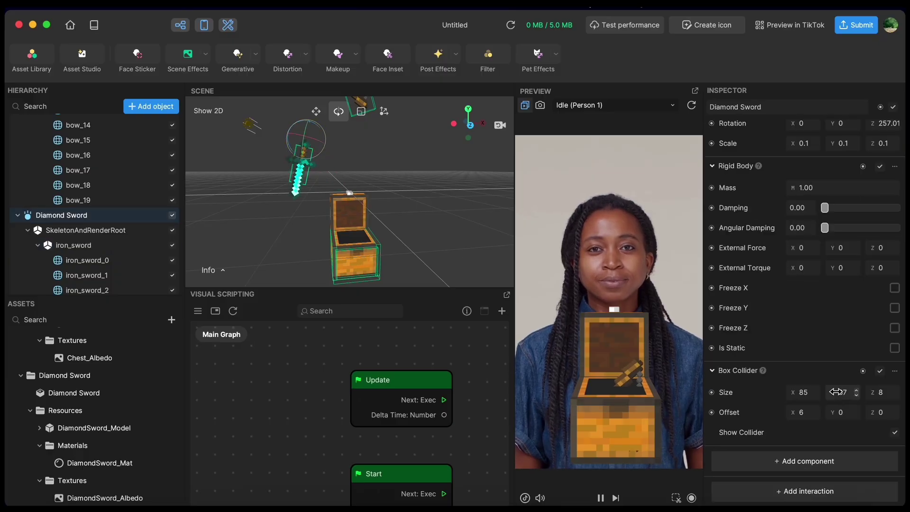
pyautogui.moveTo(836, 392); pyautogui.dragTo(830, 388)
pyautogui.moveTo(836, 413); pyautogui.dragTo(876, 414)
pyautogui.press('super+z')
pyautogui.moveTo(795, 413); pyautogui.dragTo(796, 413)
# Move the Diamond Sword over the chest opening to about X 4.39, Y 13.76, Z 2.05 and restart the preview
pyautogui.press('w')
pyautogui.keyDown('alt'); pyautogui.moveTo(339, 204); pyautogui.dragTo(339, 199); pyautogui.keyUp('alt')
pyautogui.moveTo(335, 159); pyautogui.dragTo(357, 180, button='right')
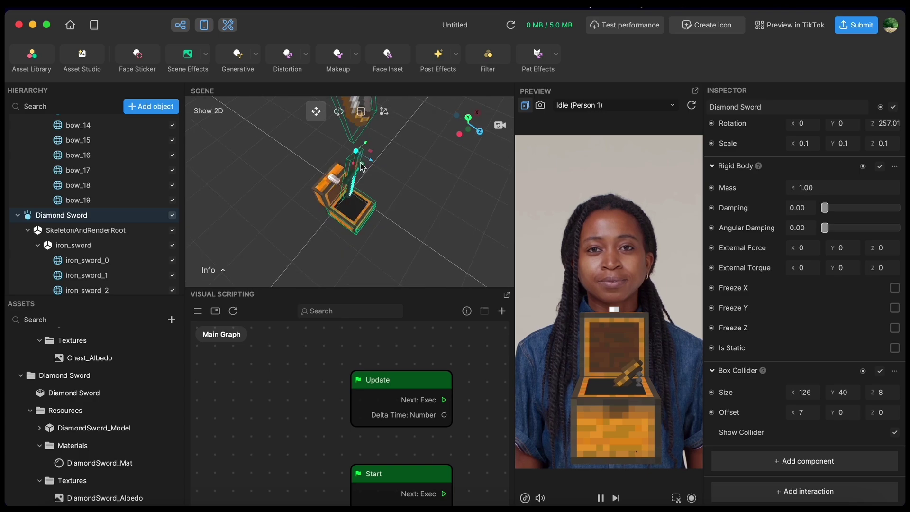
pyautogui.moveTo(372, 156); pyautogui.dragTo(386, 149)
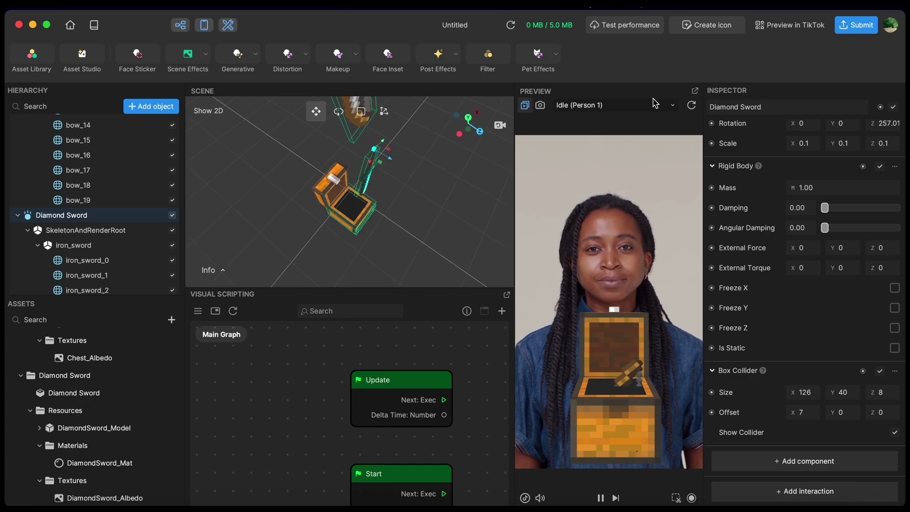
pyautogui.click(692, 108)
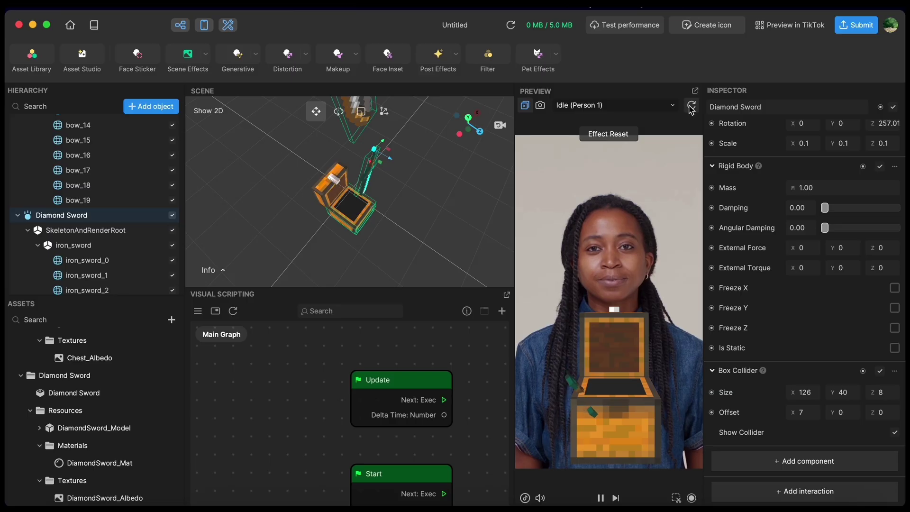
# Enlarge the Diamond Sword's Box Collider to 127 × 49 × 17, set its Z offset to 1 and restart the preview
pyautogui.moveTo(365, 213); pyautogui.dragTo(293, 152)
pyautogui.scroll(2, 293, 152)
pyautogui.scroll(2, 360, 238)
pyautogui.moveTo(360, 238); pyautogui.dragTo(482, 260)
pyautogui.click(96, 245)
pyautogui.click(127, 216)
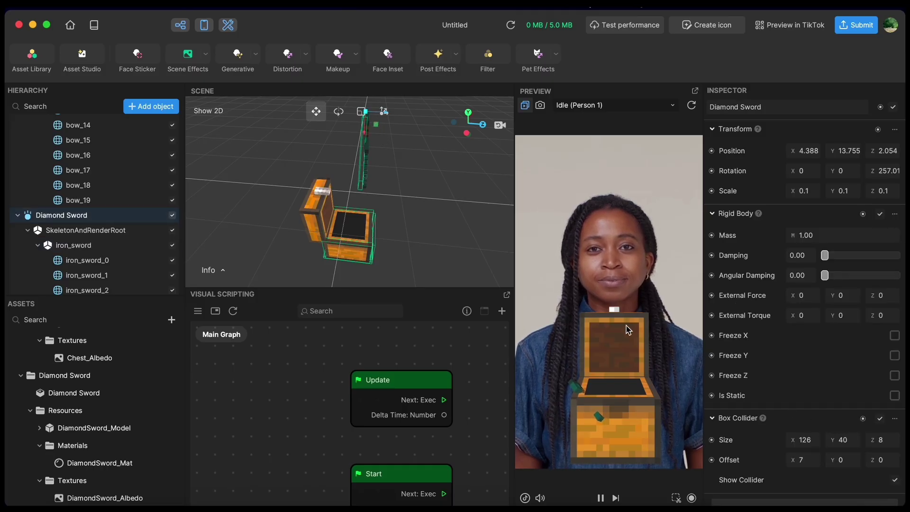
pyautogui.click(832, 460)
pyautogui.moveTo(833, 460); pyautogui.dragTo(795, 462)
pyautogui.moveTo(799, 441); pyautogui.dragTo(879, 440)
pyautogui.click(840, 461)
pyautogui.moveTo(792, 461); pyautogui.dragTo(795, 461)
pyautogui.moveTo(879, 460); pyautogui.dragTo(882, 460)
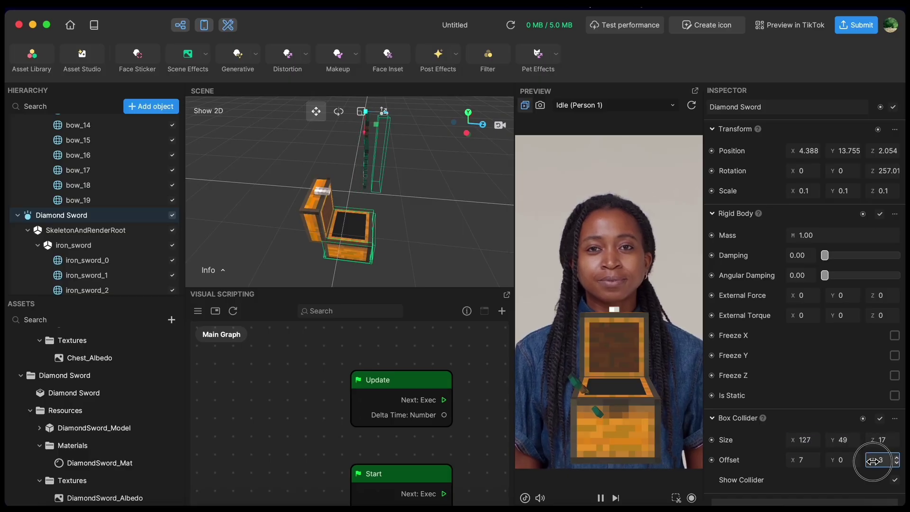
pyautogui.click(691, 105)
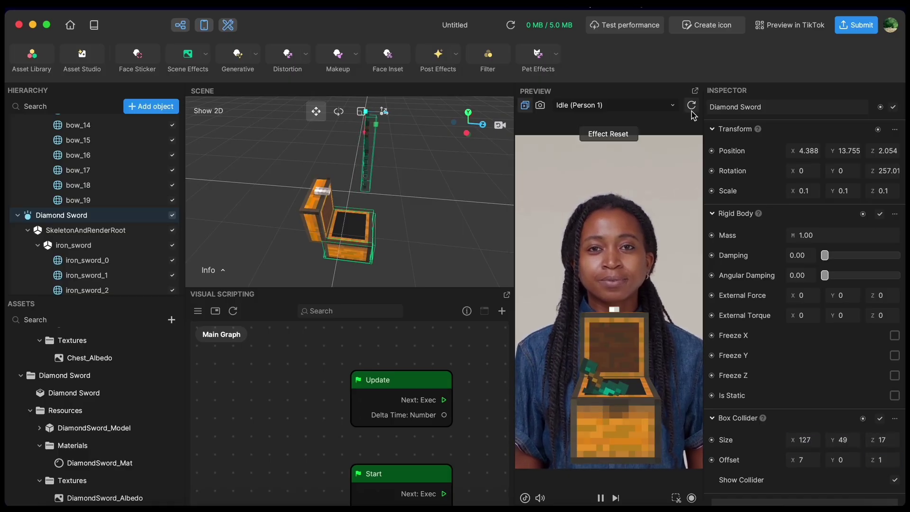
pyautogui.click(693, 114)
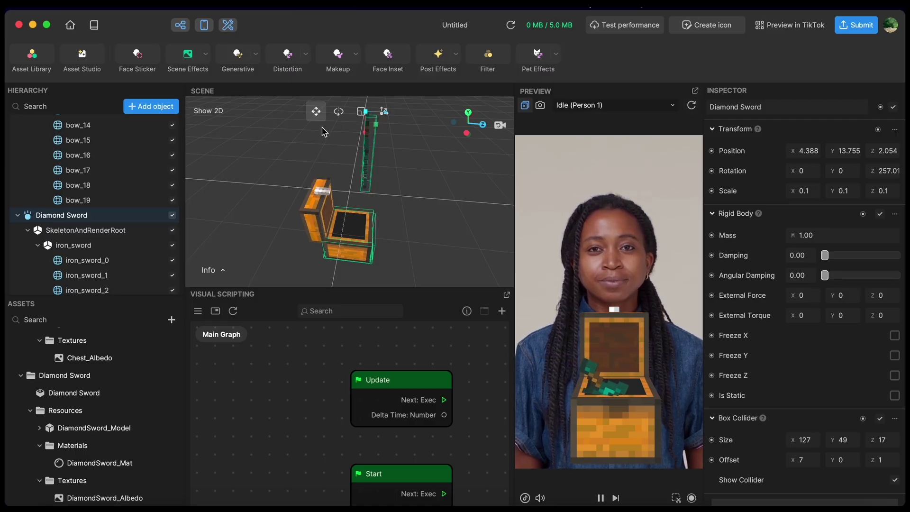
# Collapse the Bow and Crhest groups in the hierarchy
pyautogui.moveTo(408, 181); pyautogui.dragTo(315, 164)
pyautogui.scroll(-4, 315, 164)
pyautogui.click(354, 136)
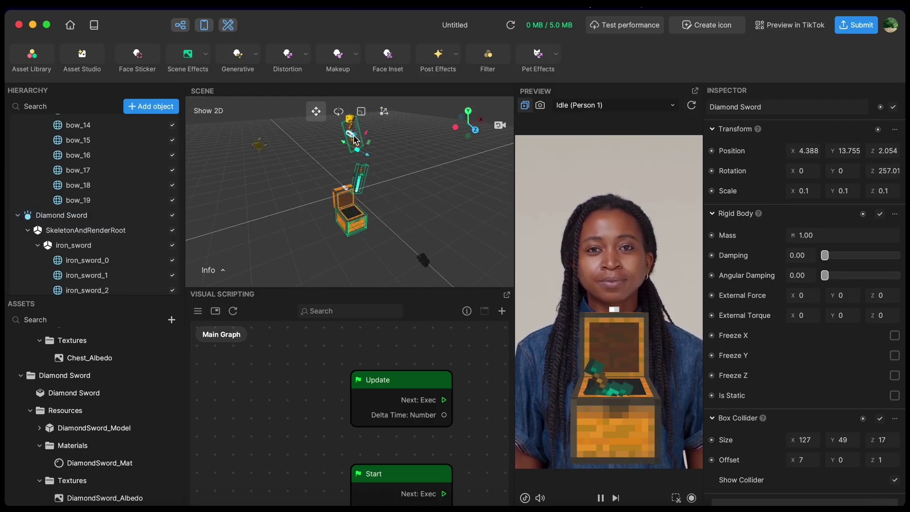
pyautogui.click(355, 140)
pyautogui.scroll(10, 147, 218)
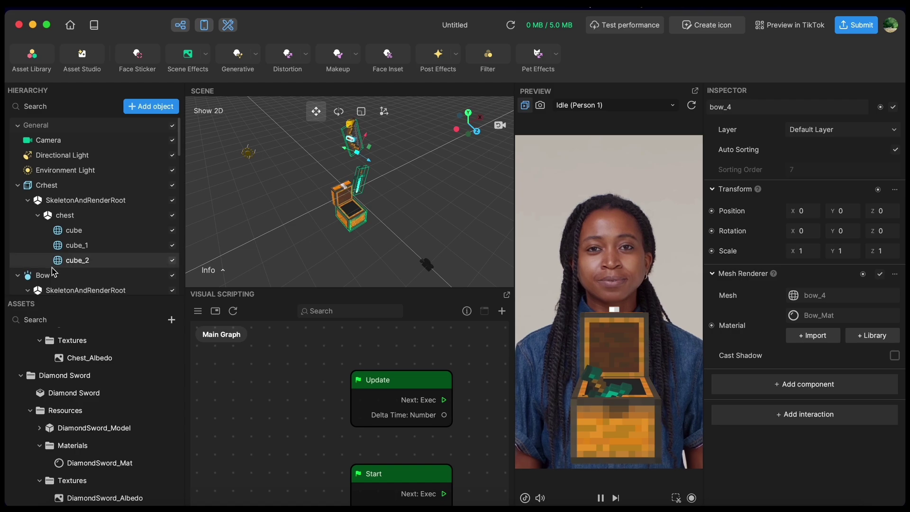
pyautogui.click(18, 275)
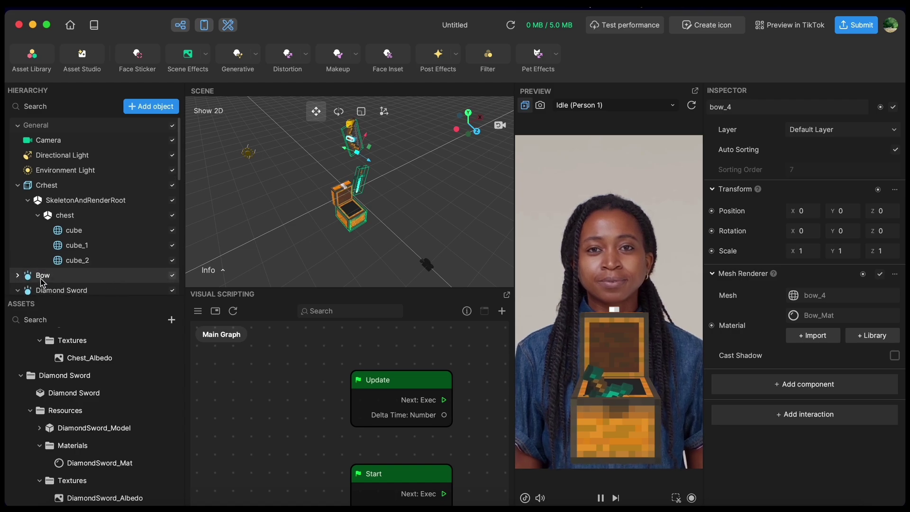
pyautogui.click(18, 186)
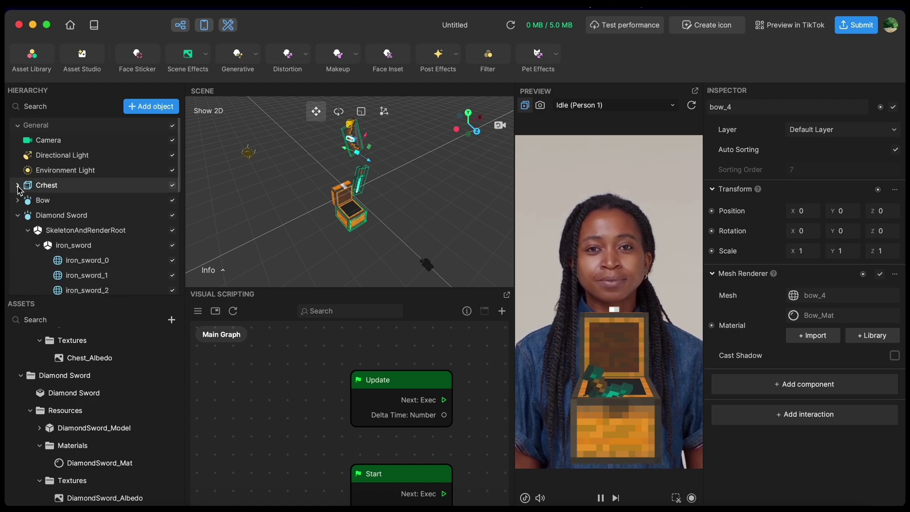
# Collapse the Diamond Sword group in the hierarchy and restart the preview
pyautogui.scroll(-5, 121, 228)
pyautogui.scroll(5, 124, 229)
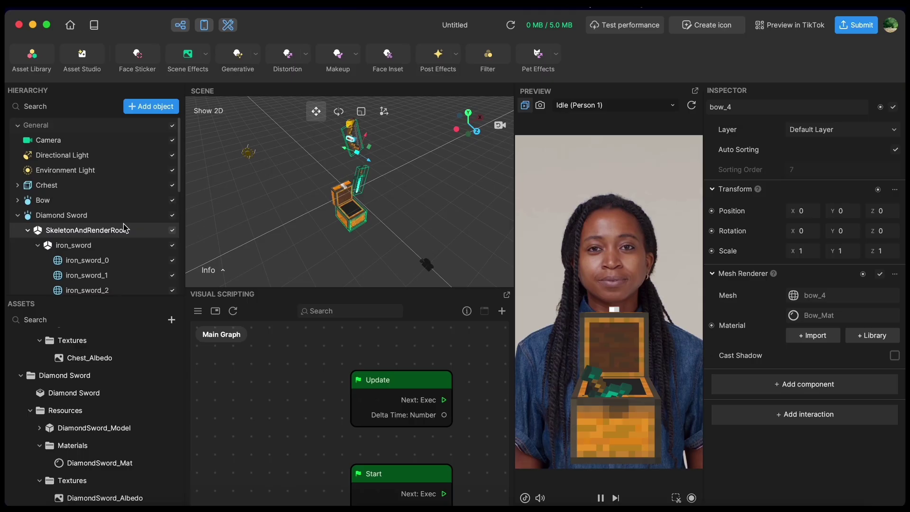
pyautogui.click(18, 215)
pyautogui.click(692, 105)
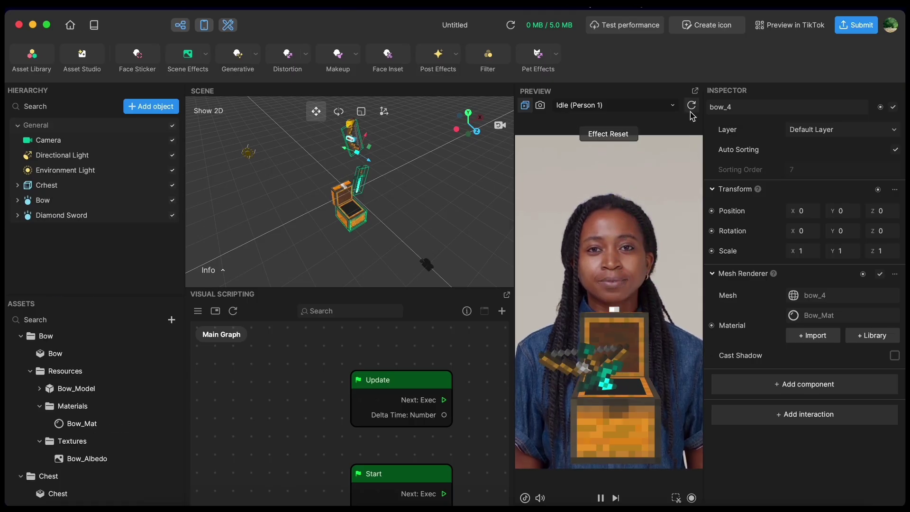
# Select the whole Crhest object in the scene
pyautogui.click(357, 221)
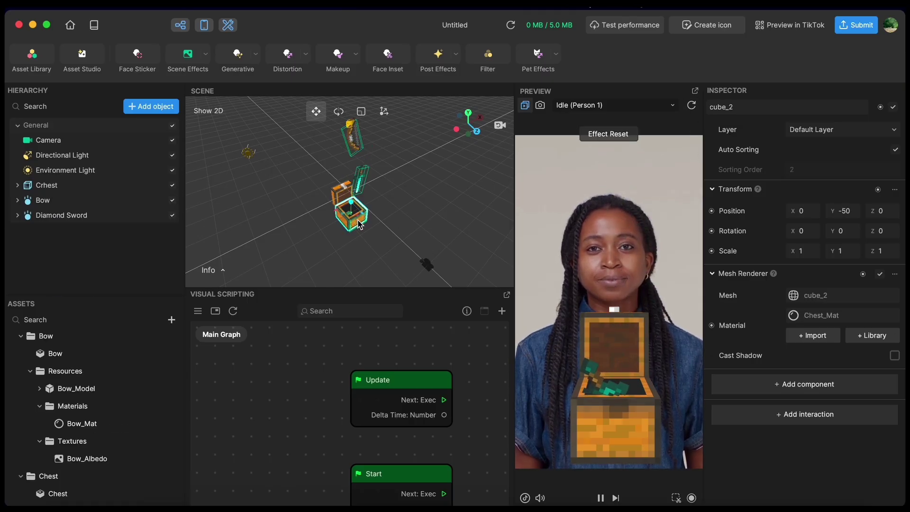
pyautogui.moveTo(412, 225); pyautogui.dragTo(372, 197)
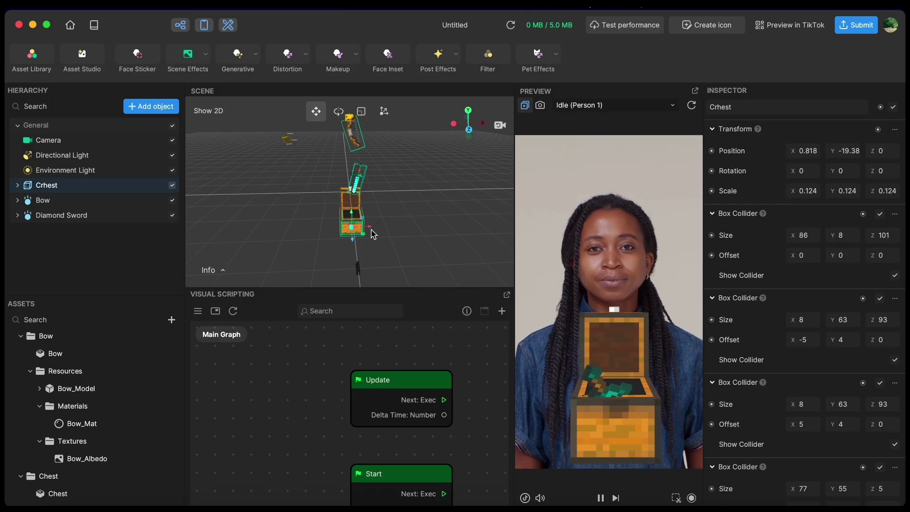
pyautogui.moveTo(370, 231)
pyautogui.mouseDown()
pyautogui.moveTo(356, 231)
pyautogui.moveTo(371, 233)
pyautogui.mouseUp()
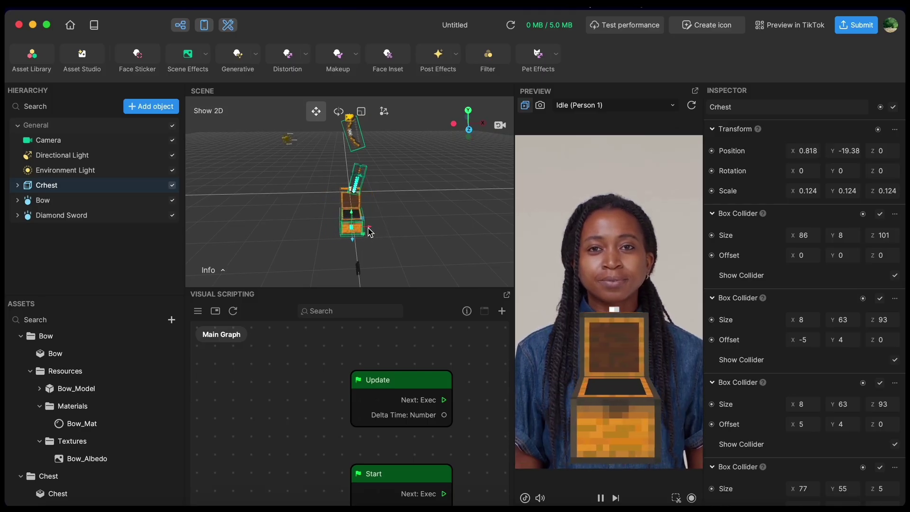
pyautogui.moveTo(344, 157); pyautogui.dragTo(370, 194)
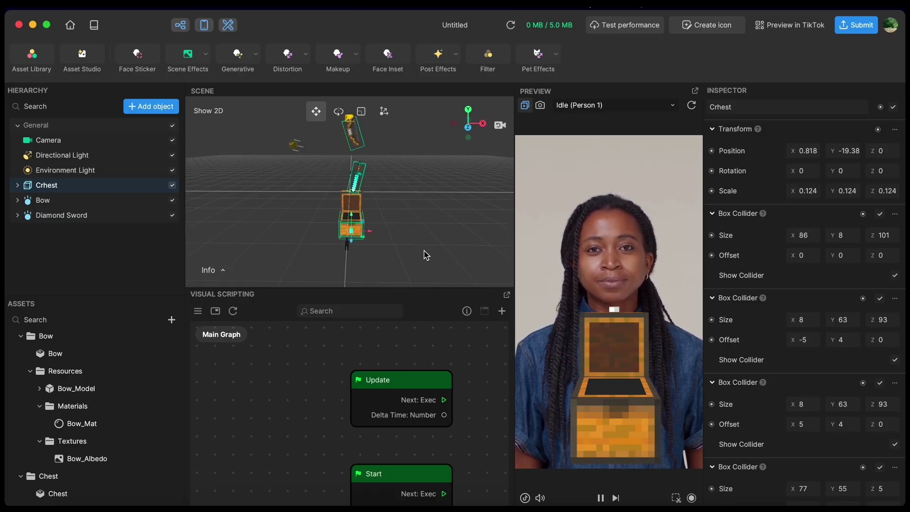
# Import the Looping Object Motion visual scripting asset from the Asset Library and close the library
pyautogui.click(41, 62)
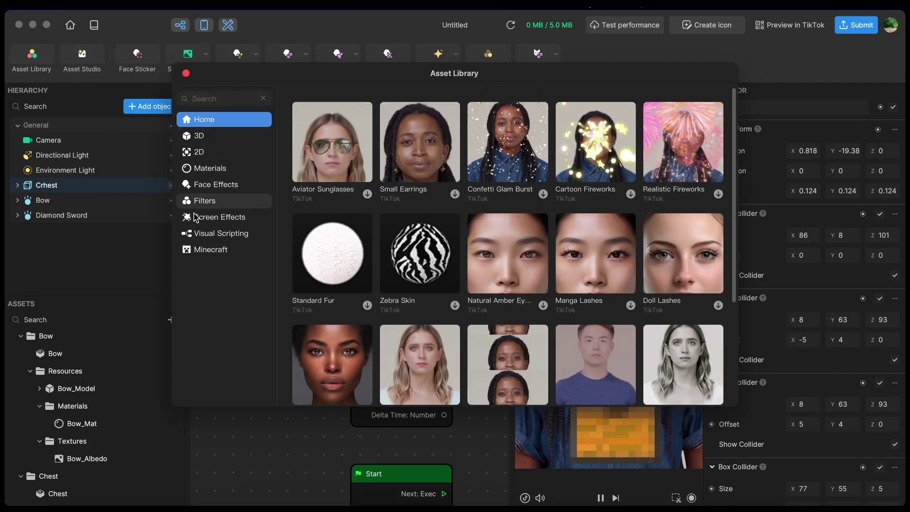
pyautogui.click(202, 233)
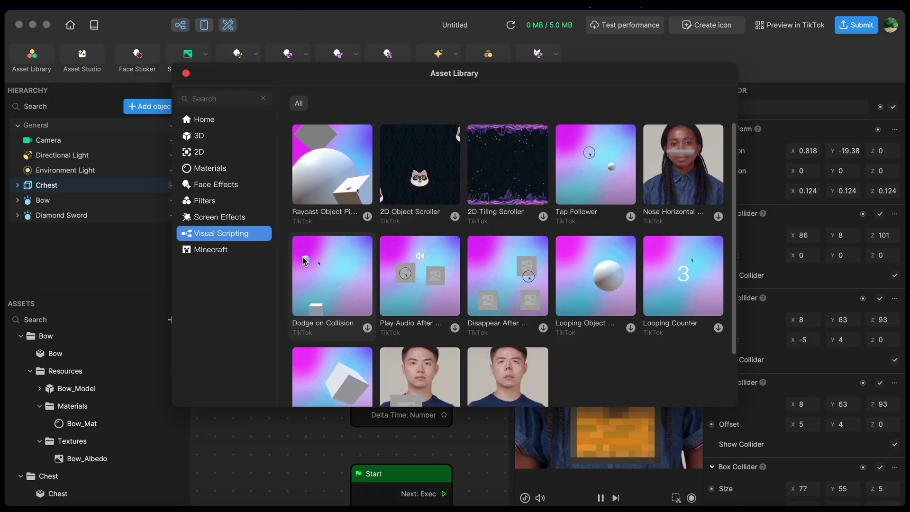
pyautogui.click(621, 301)
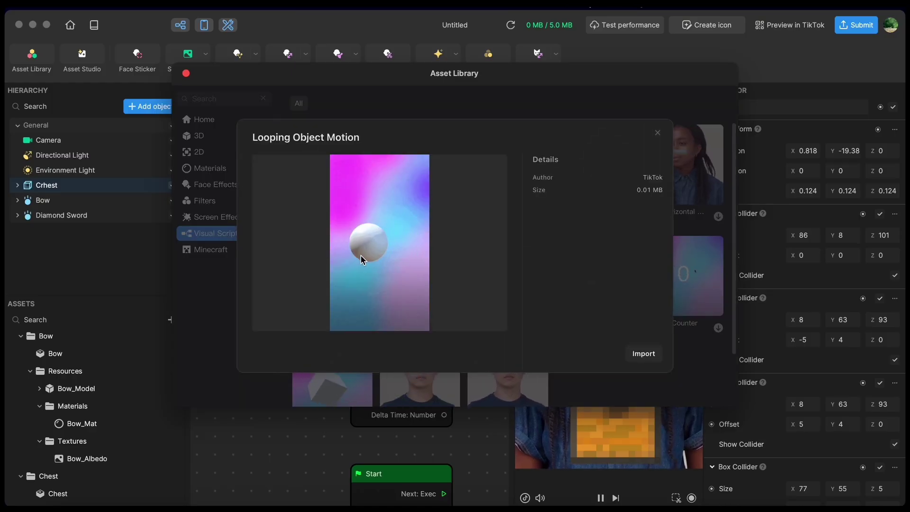
pyautogui.click(644, 355)
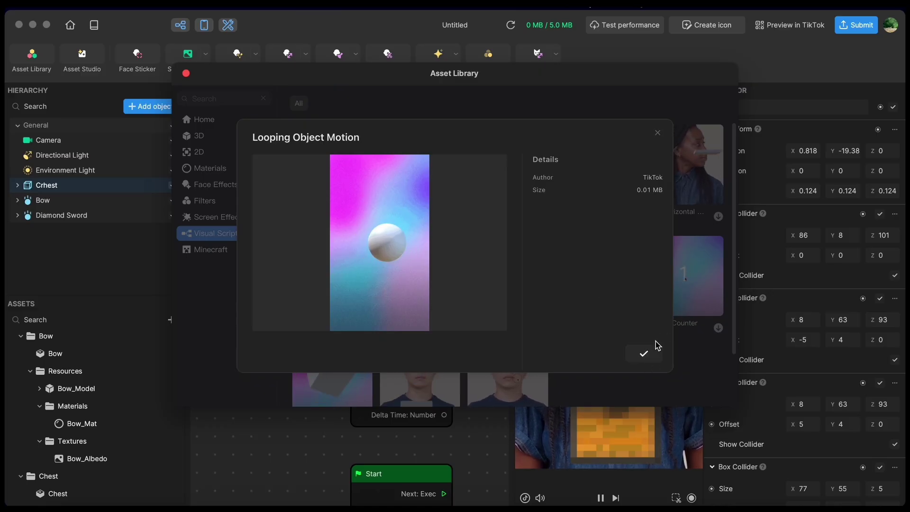
pyautogui.click(658, 133)
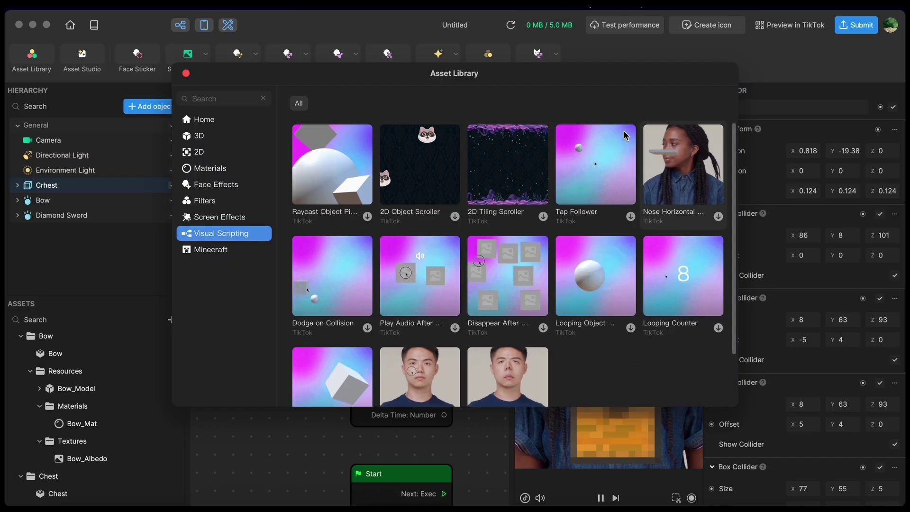
pyautogui.click(185, 73)
# Add the imported Looping Object Motion node to the Main Graph, beside the Update and Start nodes
pyautogui.scroll(-1, 46, 404)
pyautogui.scroll(-10, 46, 404)
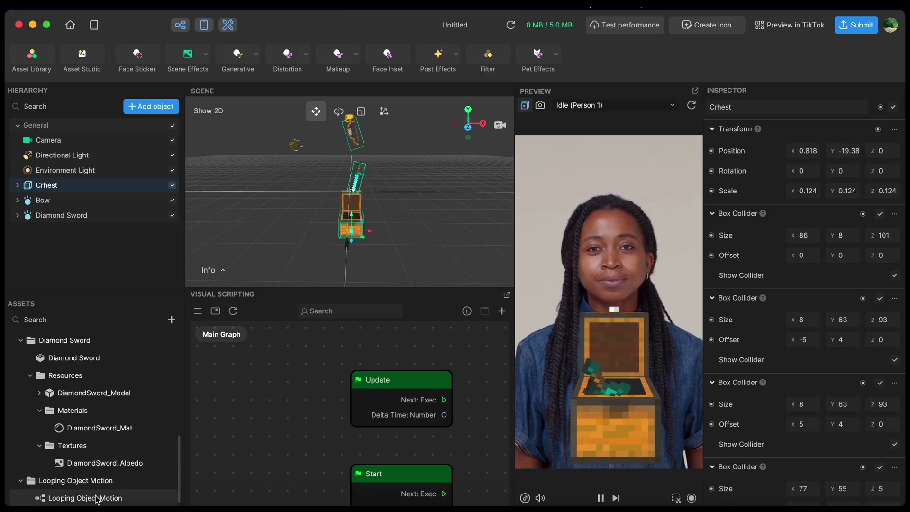
pyautogui.moveTo(90, 496); pyautogui.dragTo(265, 440)
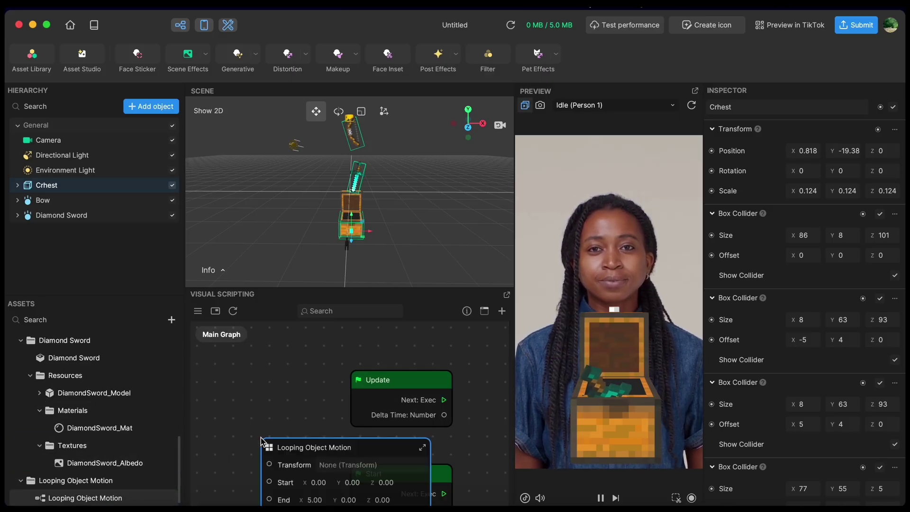
pyautogui.moveTo(361, 451); pyautogui.dragTo(279, 382)
pyautogui.scroll(-3, 370, 385)
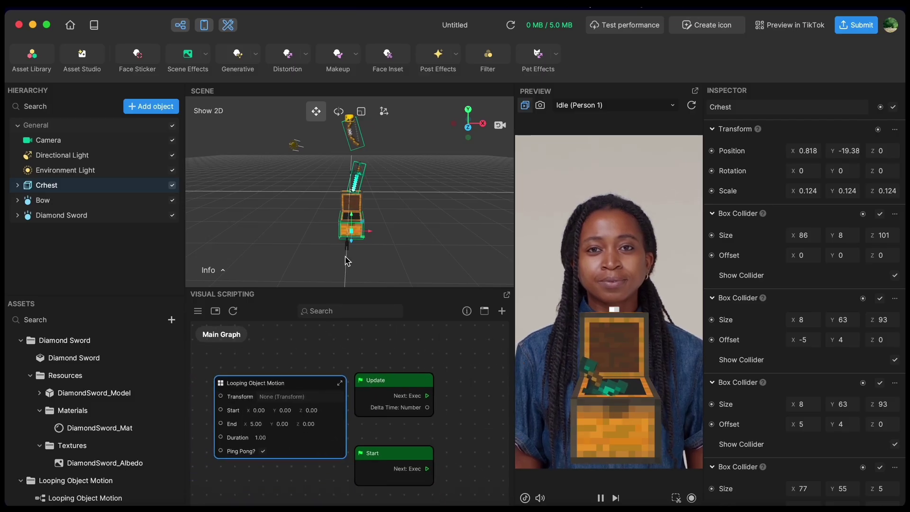
# Move the chest sideways to about X -5.712 and set the Looping Object Motion's Start to X -5.70, Y -19.0
pyautogui.click(382, 220)
pyautogui.click(105, 185)
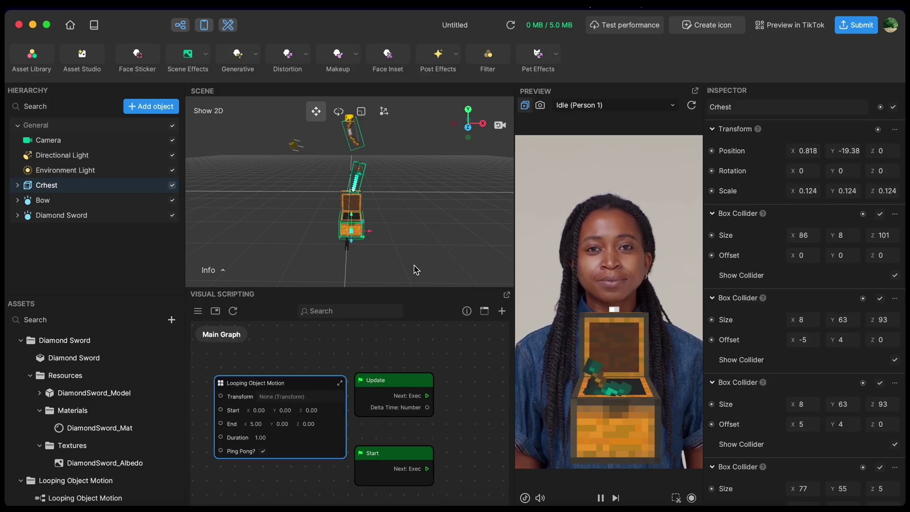
pyautogui.moveTo(372, 231); pyautogui.dragTo(358, 236)
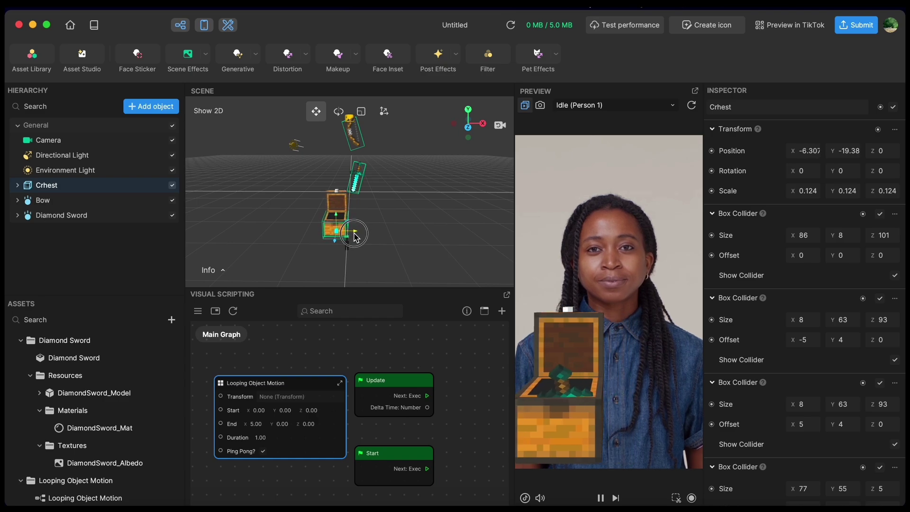
pyautogui.click(260, 411)
pyautogui.write('-5.7')
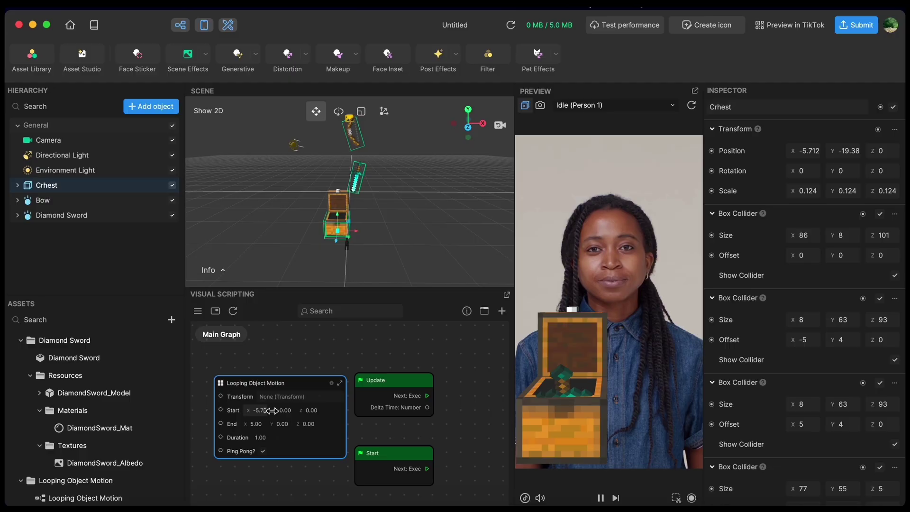
pyautogui.click(283, 410)
pyautogui.write('-19')
pyautogui.click(310, 412)
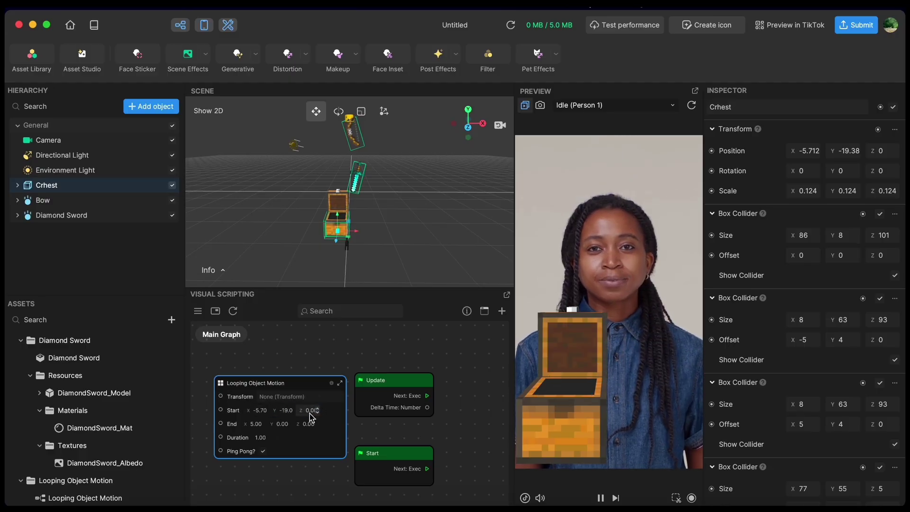
# Move the chest sideways to about X 5.875 and set the Looping Object Motion's End to X 5.875, Y -19.38
pyautogui.moveTo(355, 233); pyautogui.dragTo(380, 232)
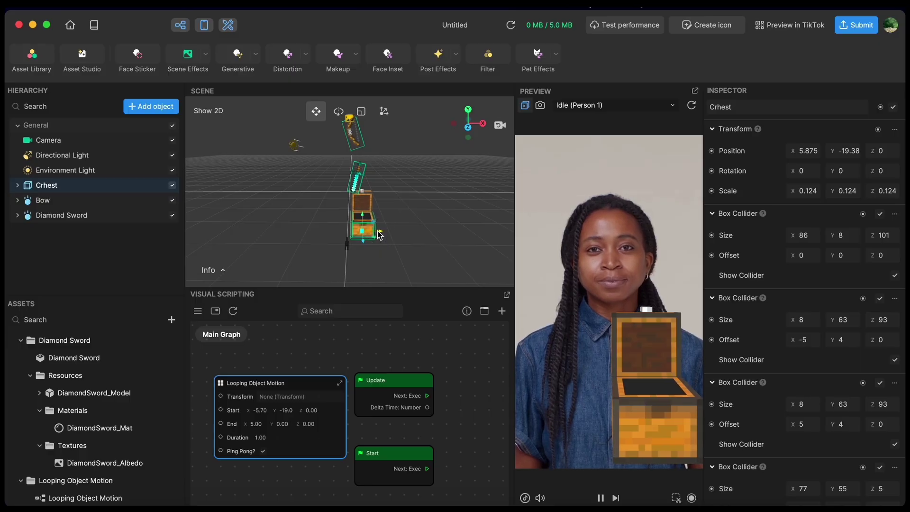
pyautogui.doubleClick(258, 425)
pyautogui.write('5.875')
pyautogui.click(286, 426)
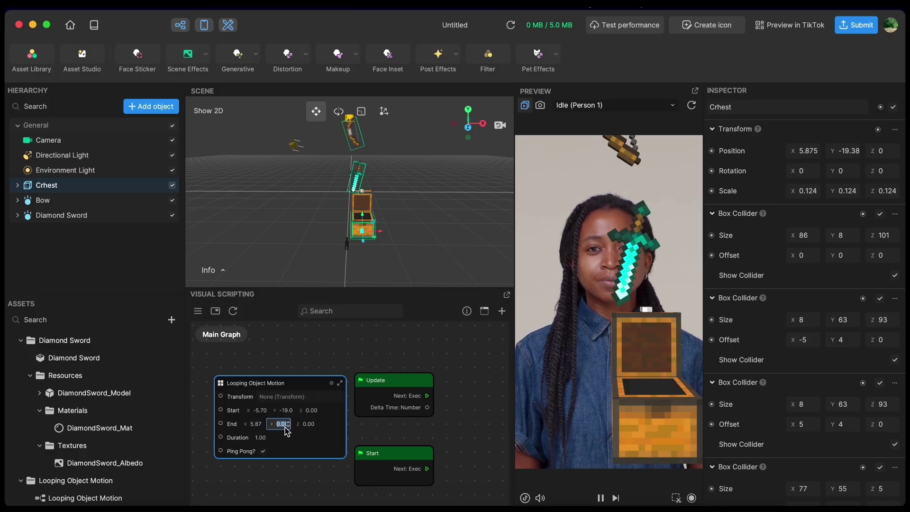
pyautogui.write('-19.3')
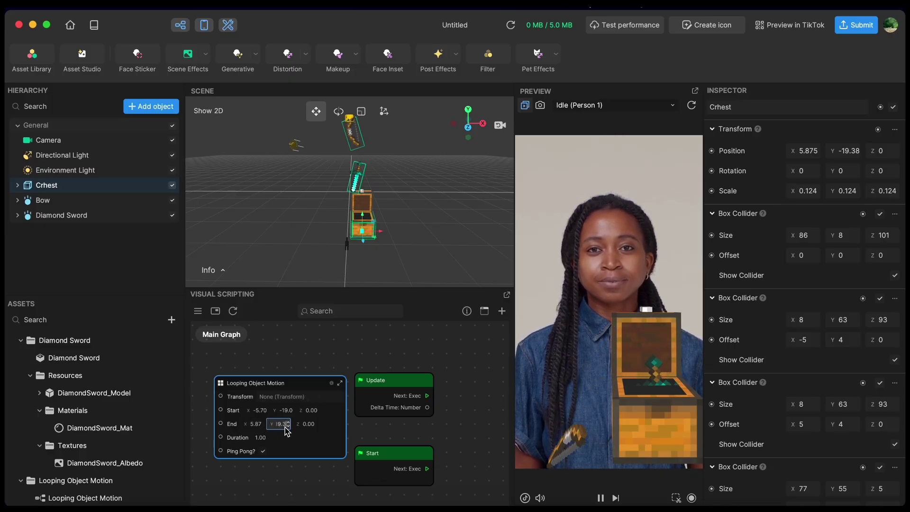
pyautogui.write('7')
pyautogui.press('BackSpace')
pyautogui.write('8')
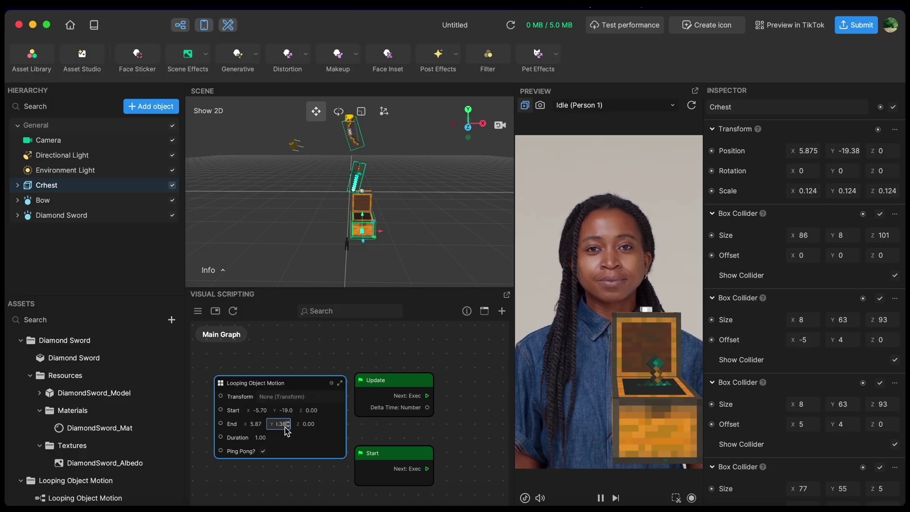
# Set the motion's Duration to 5 and connect a Crhest Transform node to the Looping Object Motion's Transform input
pyautogui.click(261, 438)
pyautogui.write('5')
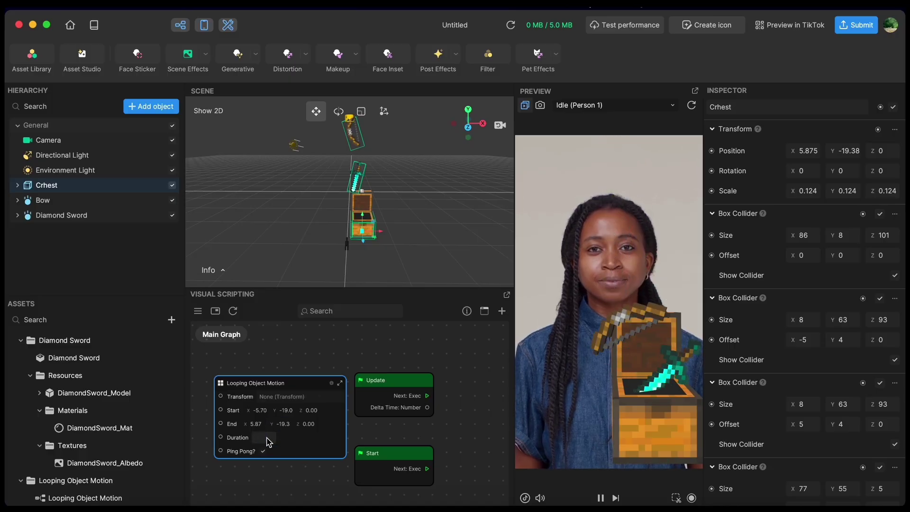
pyautogui.moveTo(337, 332); pyautogui.dragTo(441, 327)
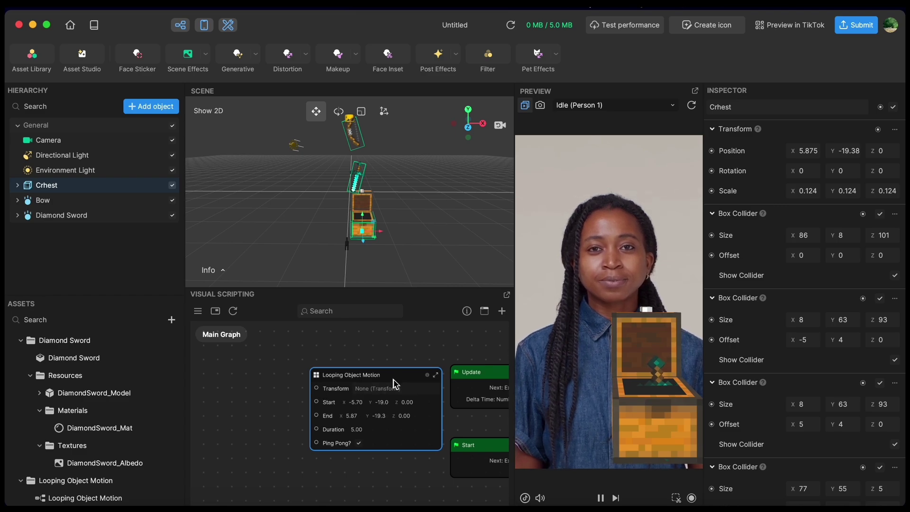
pyautogui.click(384, 388)
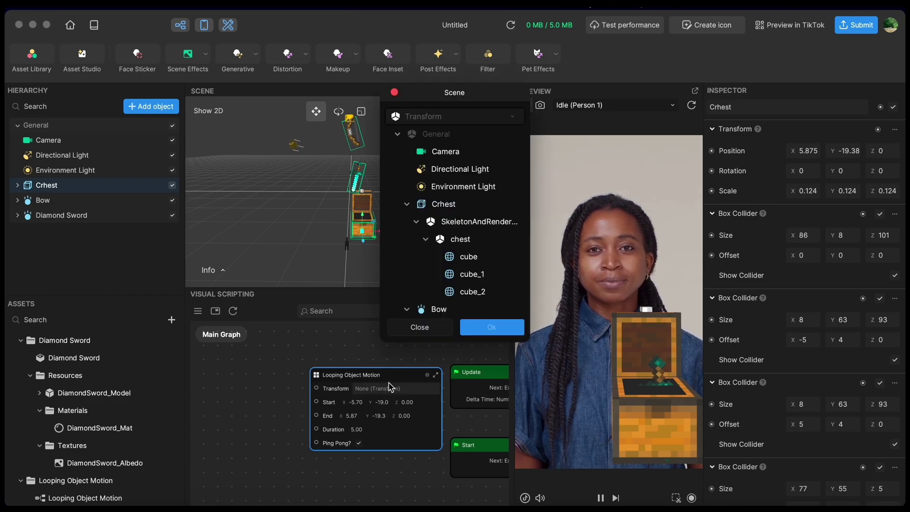
pyautogui.click(437, 332)
pyautogui.click(879, 130)
pyautogui.click(852, 145)
pyautogui.moveTo(389, 423); pyautogui.dragTo(318, 390)
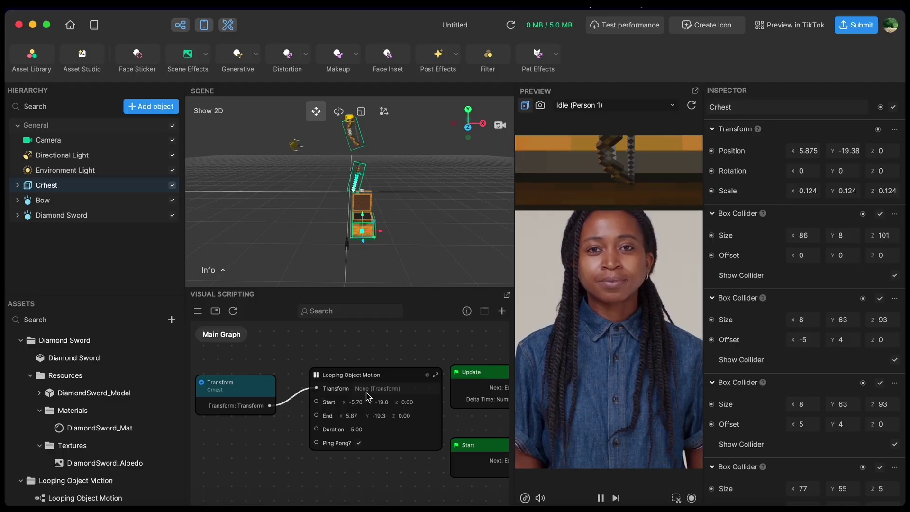
# Open the Looping Object Motion subgraph, set the Set Transform node's New Scale to 0.124 on X, Y and Z, and restart the preview
pyautogui.click(436, 376)
pyautogui.scroll(1, 268, 424)
pyautogui.moveTo(345, 426); pyautogui.dragTo(255, 458, button='middle')
pyautogui.scroll(2, 436, 396)
pyautogui.scroll(1, 437, 400)
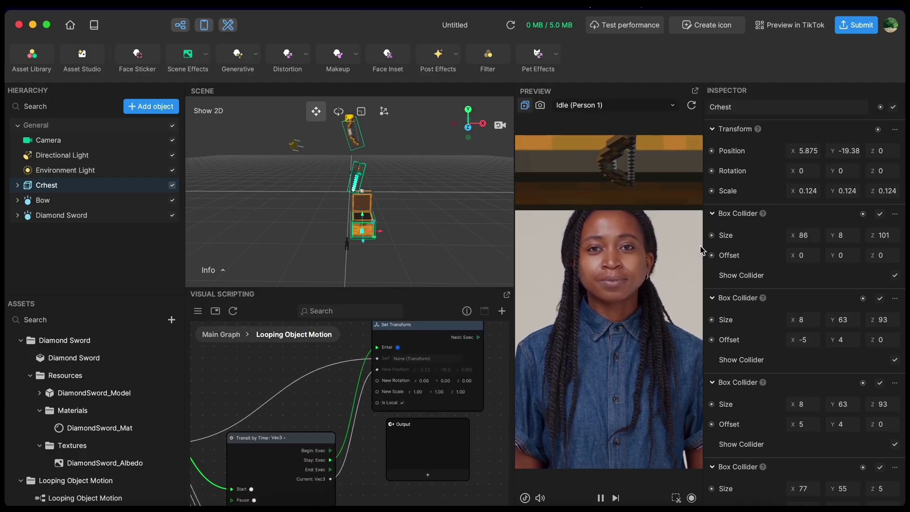
pyautogui.write('0.124')
pyautogui.click(437, 393)
pyautogui.write('0.124')
pyautogui.click(461, 393)
pyautogui.write('0.24')
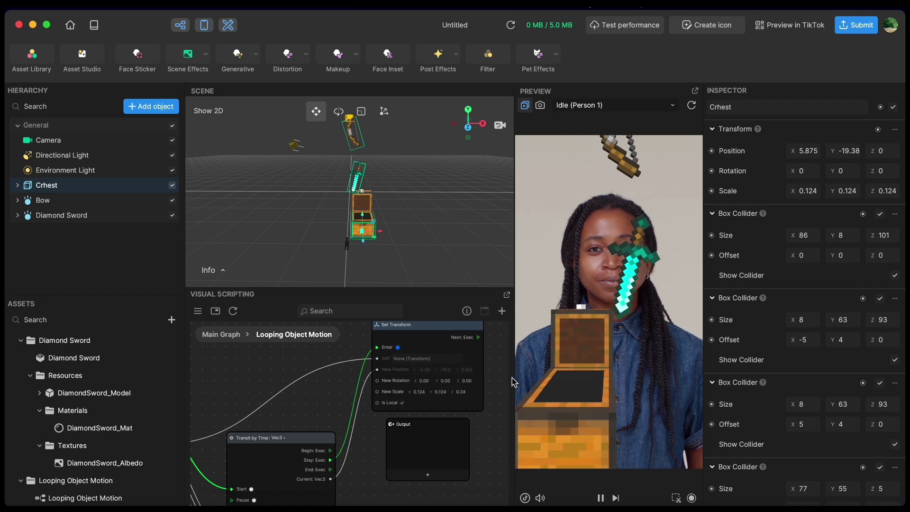
pyautogui.click(459, 394)
pyautogui.write('0.12')
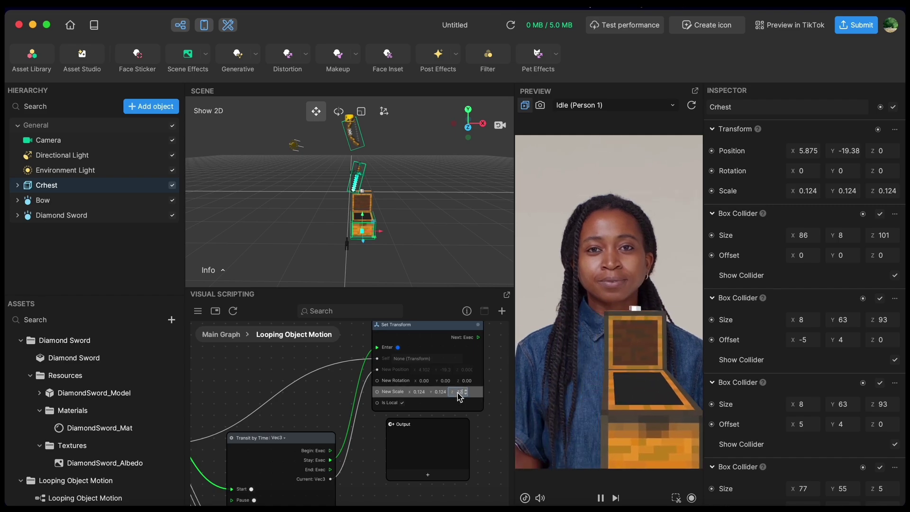
pyautogui.press('Return')
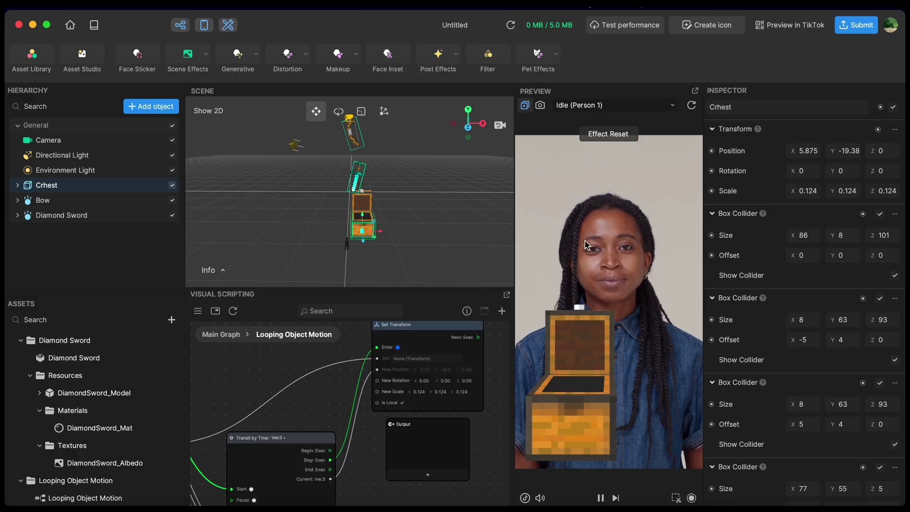
pyautogui.click(691, 107)
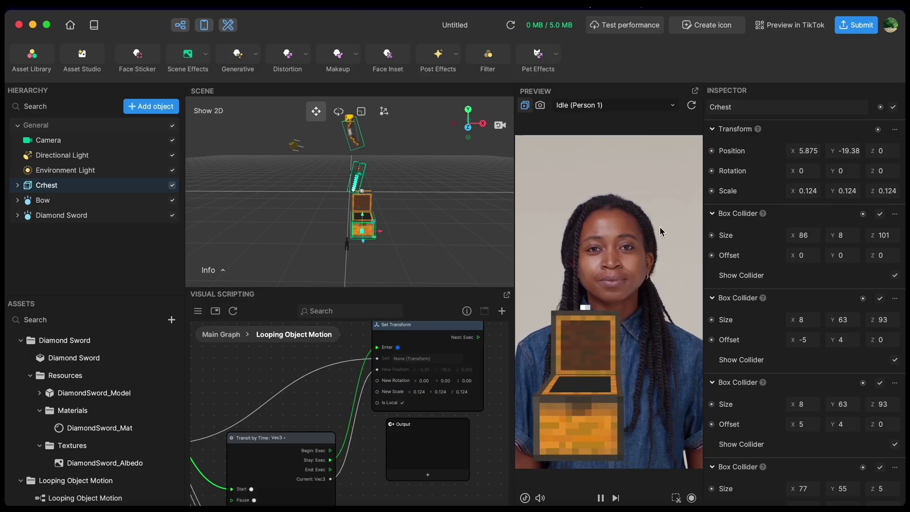
# Spread the items above the chest, moving the Bow to about X -0.89, Y 14.10 and the Diamond Sword to about X 12.43, Y 21.88
pyautogui.click(359, 185)
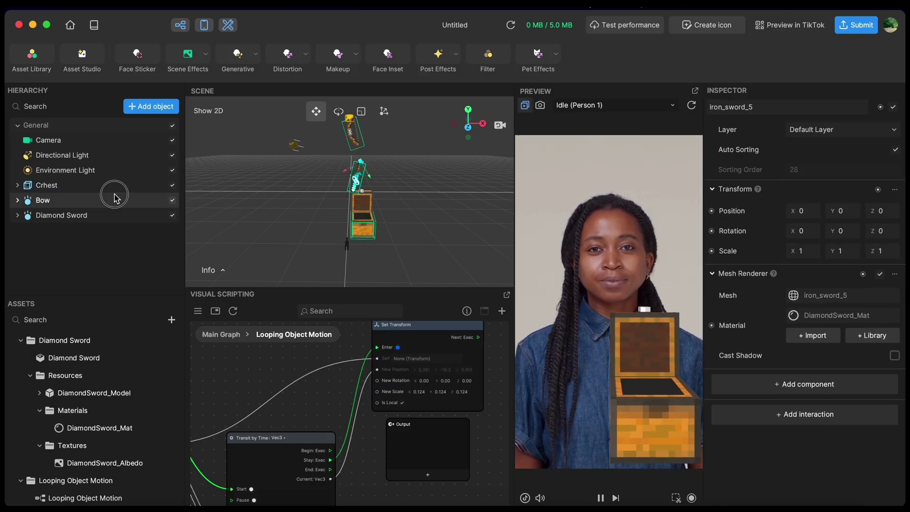
pyautogui.click(43, 200)
pyautogui.moveTo(369, 140); pyautogui.dragTo(388, 152)
pyautogui.click(110, 220)
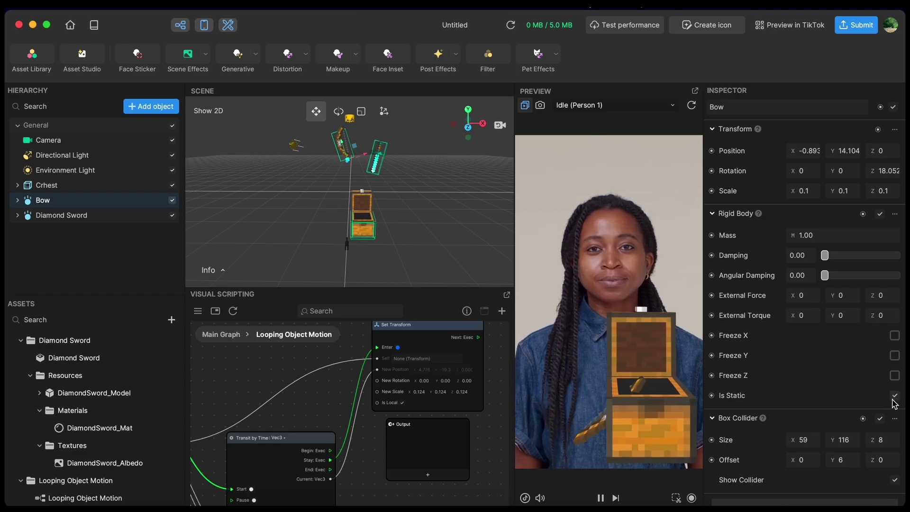
# Enable Is Static on the Rigid Bodies of the Bow and the Diamond Sword
pyautogui.click(116, 217)
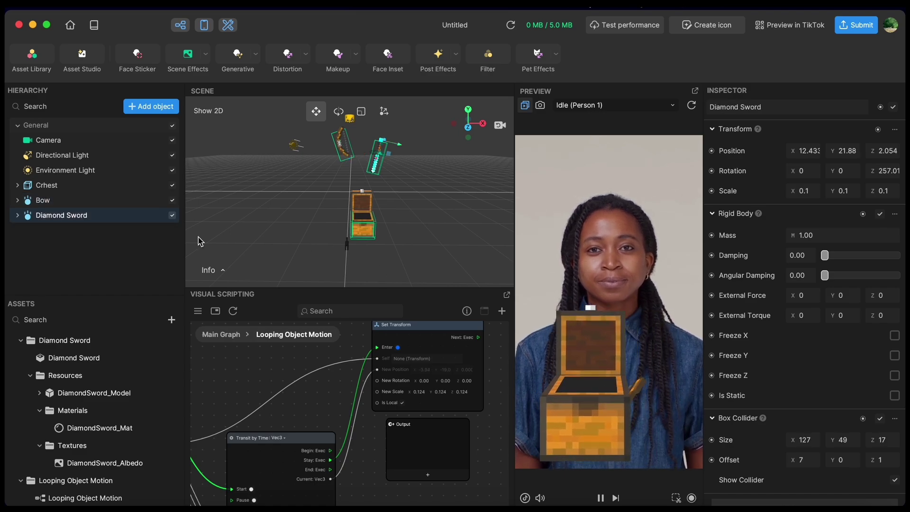
pyautogui.click(99, 208)
pyautogui.click(98, 216)
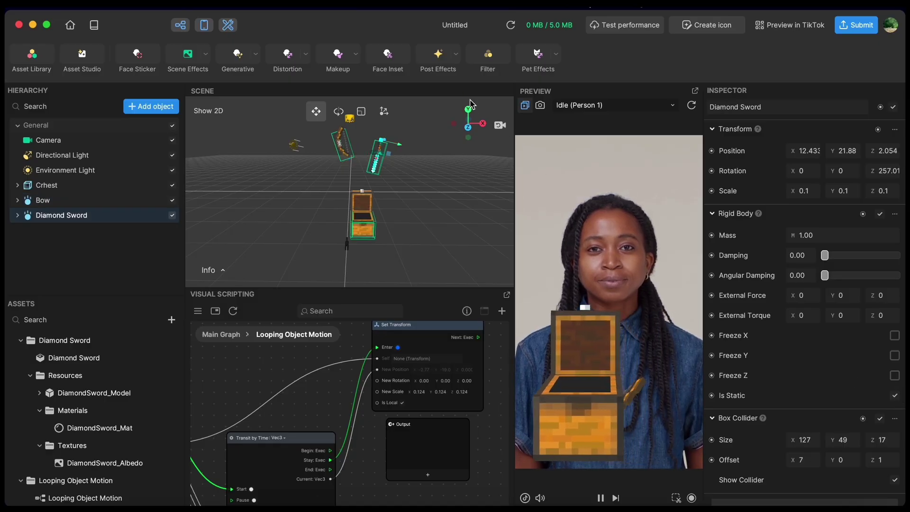
# Restart the preview and lower the items, moving the Bow to about X -4.83, Y 6.95 and the Diamond Sword to about X 8.05, Y 13.50
pyautogui.click(694, 106)
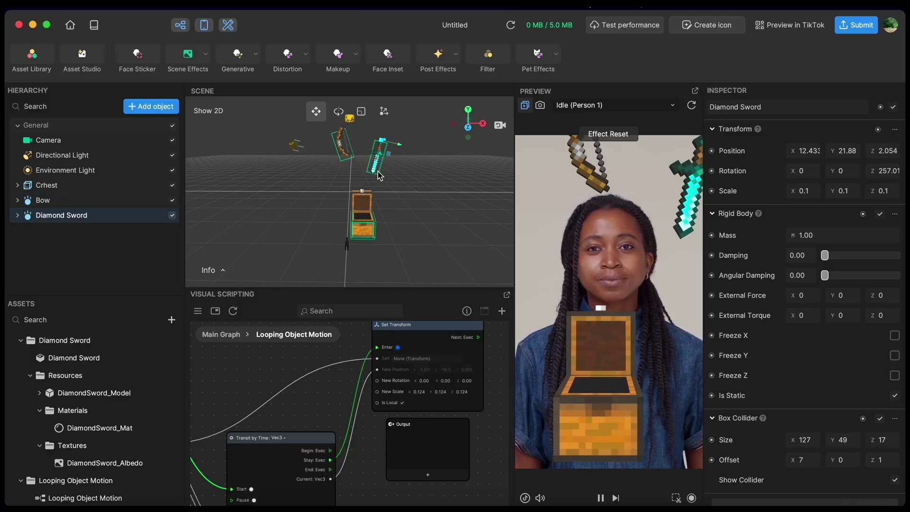
pyautogui.click(334, 158)
pyautogui.click(115, 199)
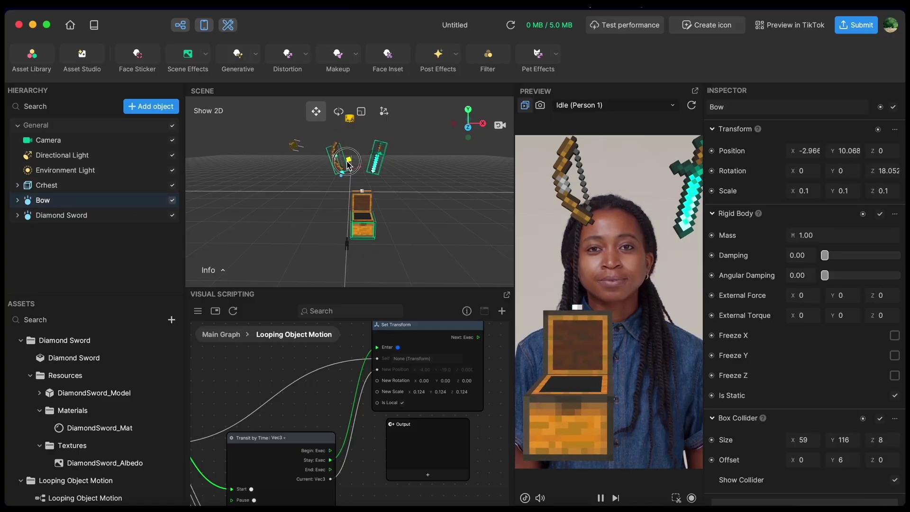
pyautogui.click(88, 214)
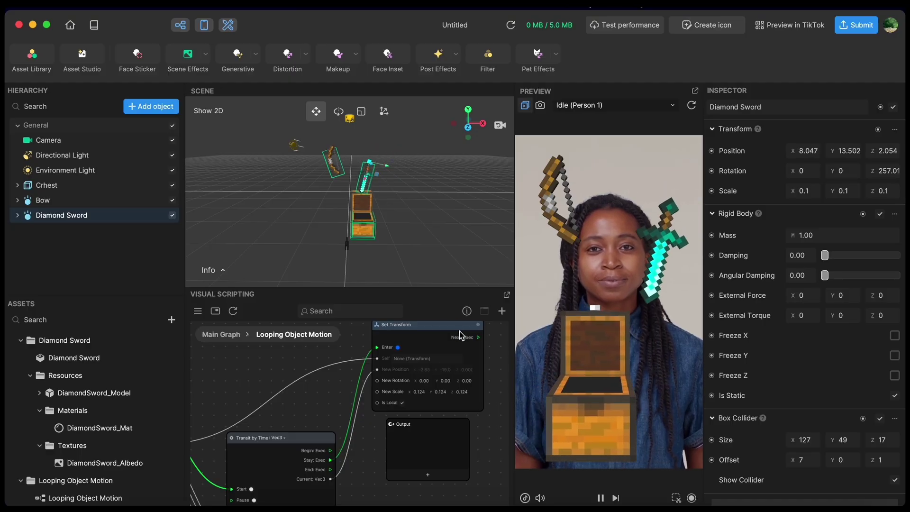
# Align the items in depth above the chest, moving the Bow to about Z -2.59 and the Diamond Sword to about Z 0.547
pyautogui.moveTo(294, 240); pyautogui.dragTo(465, 227)
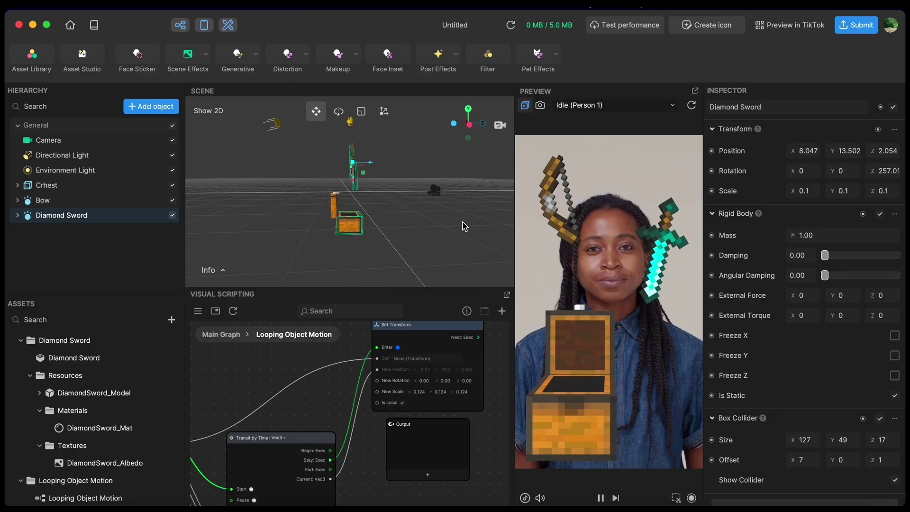
pyautogui.click(374, 181)
pyautogui.moveTo(369, 181); pyautogui.dragTo(362, 178)
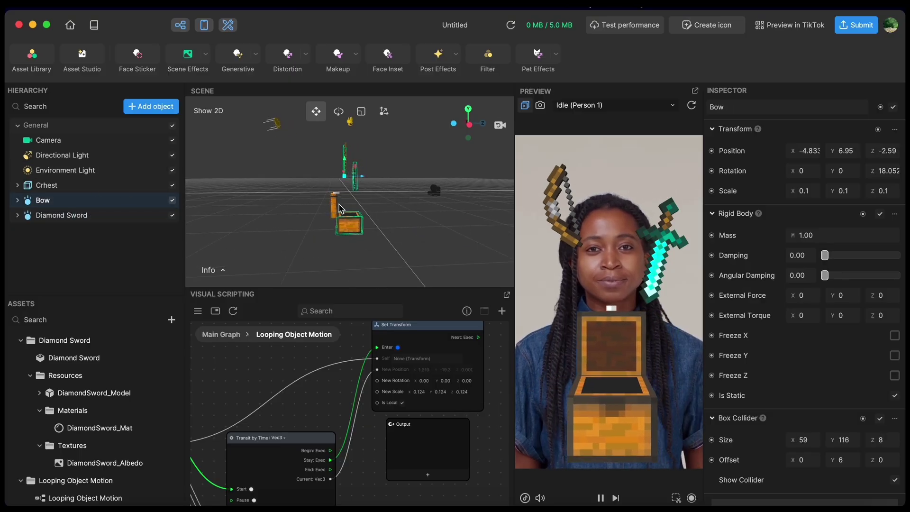
pyautogui.click(76, 216)
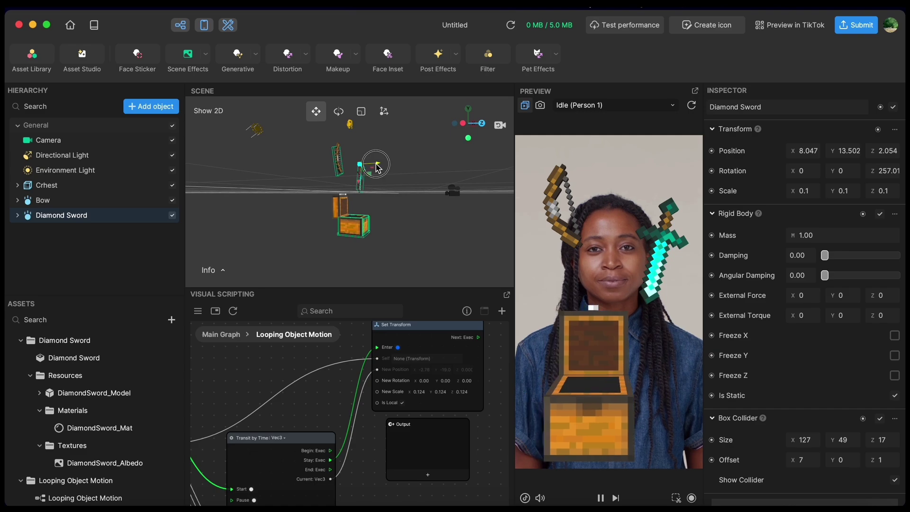
pyautogui.moveTo(377, 168); pyautogui.dragTo(375, 168)
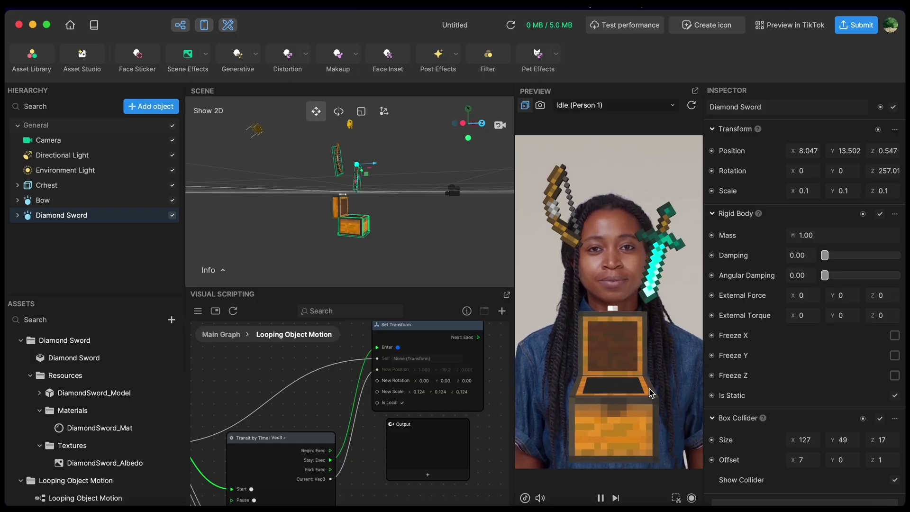
# Return to the Main Graph and move the Crhest Transform and Looping Object Motion nodes below the Update and Start nodes
pyautogui.click(219, 334)
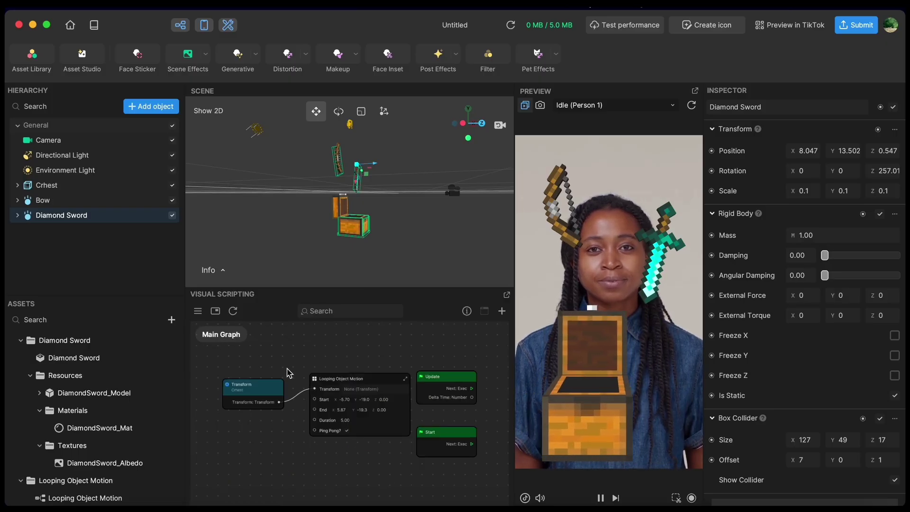
pyautogui.moveTo(267, 351); pyautogui.dragTo(360, 401)
pyautogui.moveTo(381, 371); pyautogui.dragTo(514, 460)
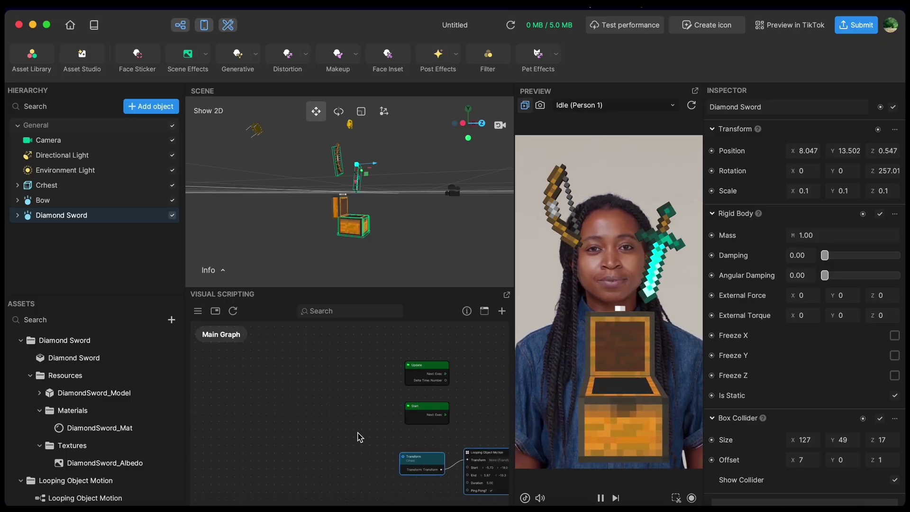
pyautogui.moveTo(358, 433); pyautogui.dragTo(211, 401, button='middle')
pyautogui.click(379, 397)
pyautogui.moveTo(379, 397); pyautogui.dragTo(372, 425, button='middle')
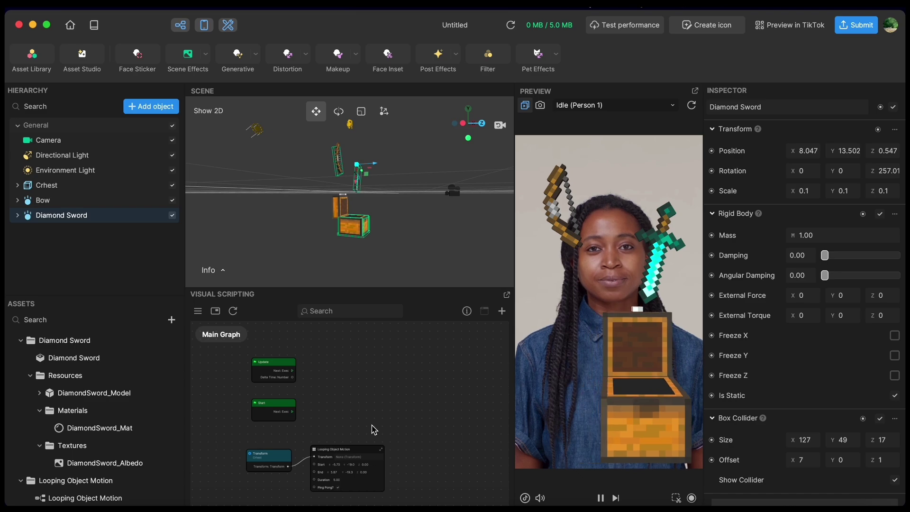
# Add a Screen Tap node to the Main Graph beside the Update and Start nodes
pyautogui.scroll(2, 350, 388)
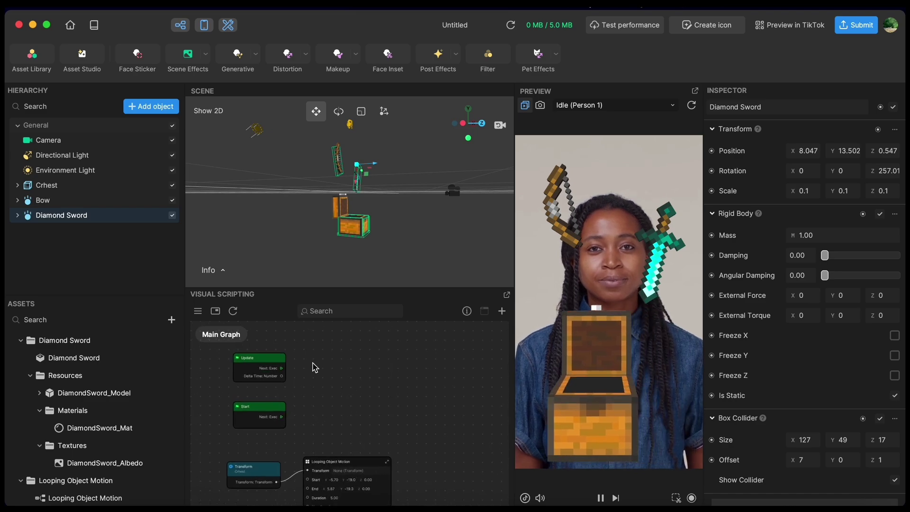
pyautogui.rightClick(315, 368)
pyautogui.click(331, 374)
pyautogui.write('tap')
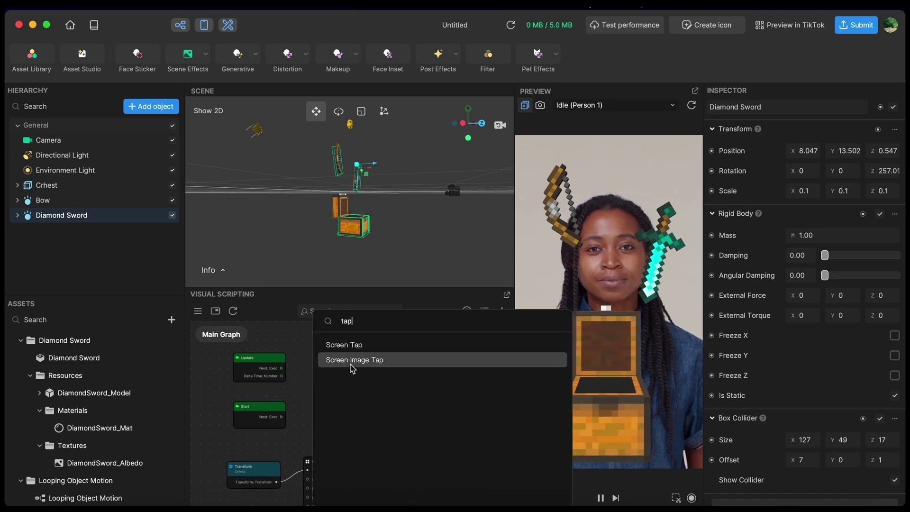
pyautogui.click(348, 345)
pyautogui.scroll(2, 347, 385)
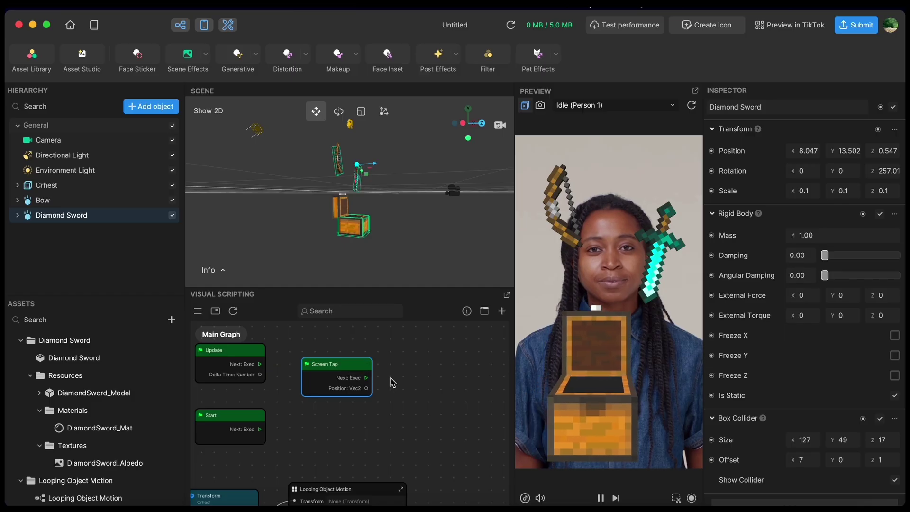
pyautogui.moveTo(399, 388); pyautogui.dragTo(348, 386)
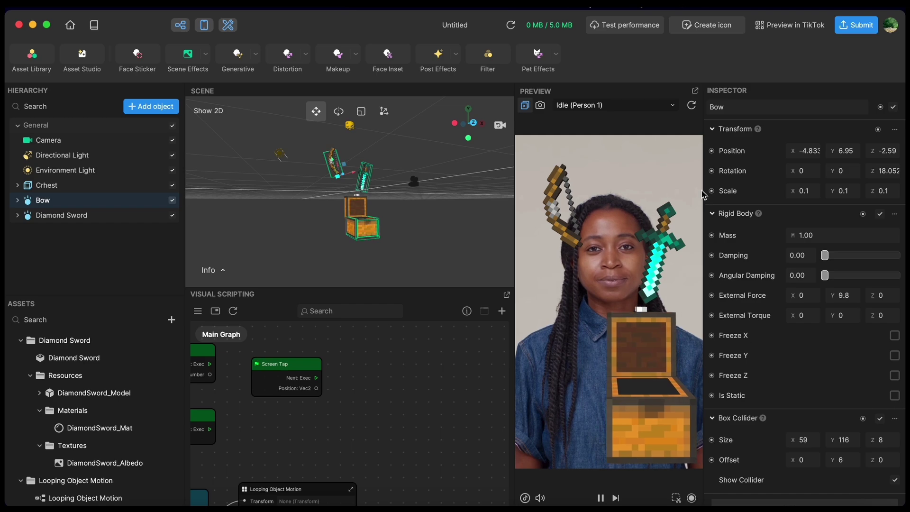
# Set the Diamond Sword's External Force Y to 9.8 with Is Static disabled, and restart the preview
pyautogui.click(692, 107)
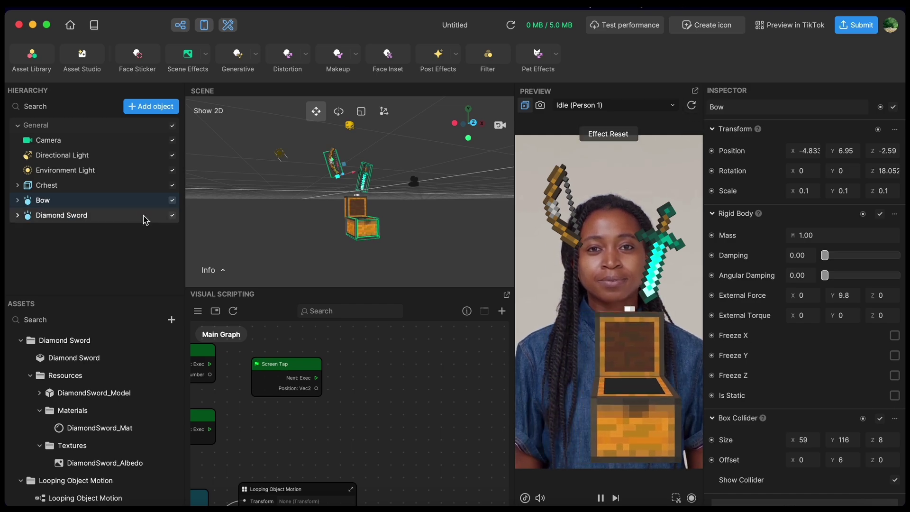
pyautogui.click(127, 220)
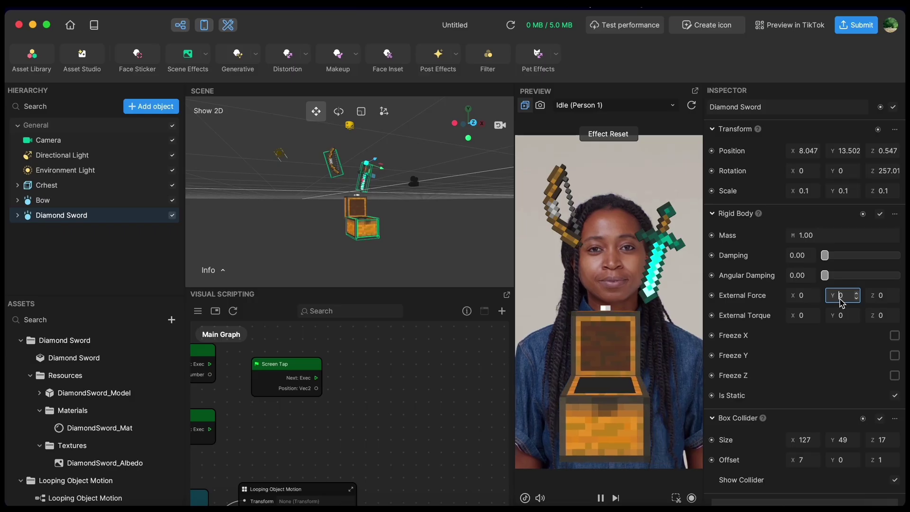
pyautogui.click(842, 300)
pyautogui.write('9.8')
pyautogui.press('Return')
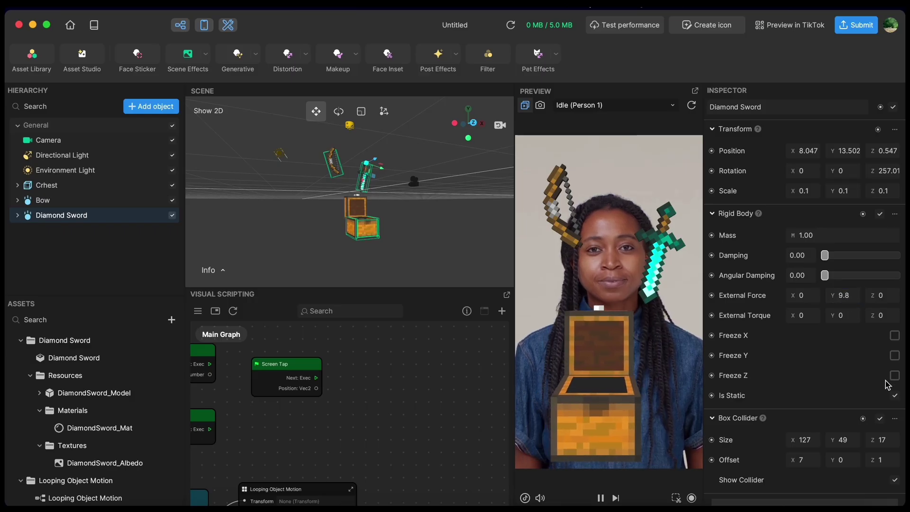
pyautogui.click(693, 109)
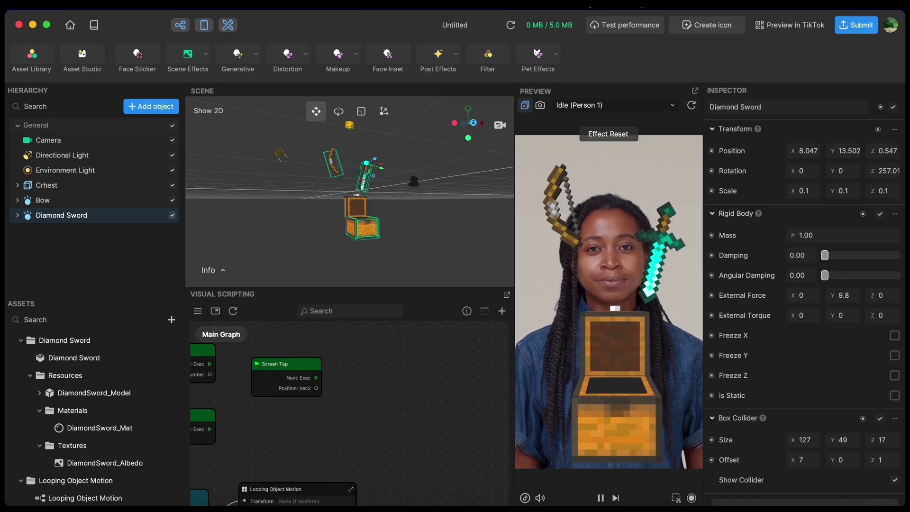
pyautogui.click(712, 296)
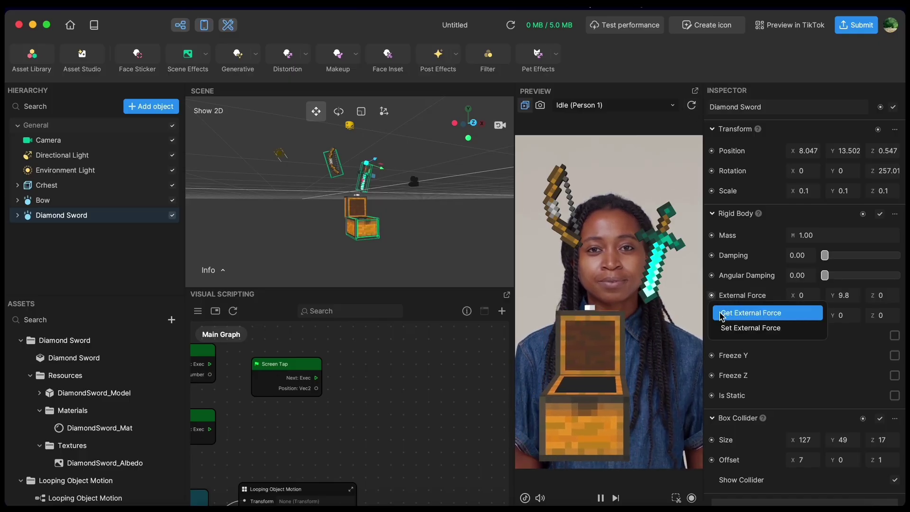
pyautogui.click(724, 328)
pyautogui.moveTo(417, 430); pyautogui.dragTo(437, 395)
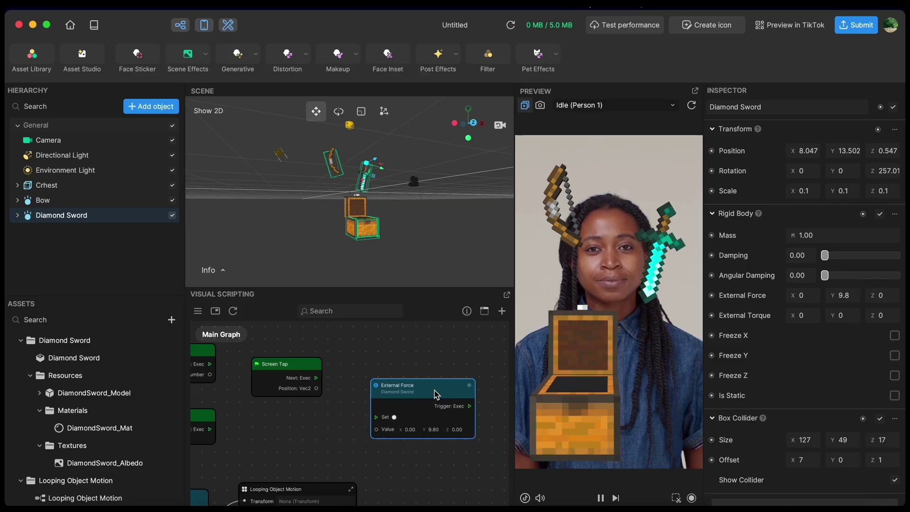
pyautogui.press('Delete')
# Add a Set External Force node for the Bow with Value Y at 0 and trigger it from Screen Tap's Next output
pyautogui.click(89, 202)
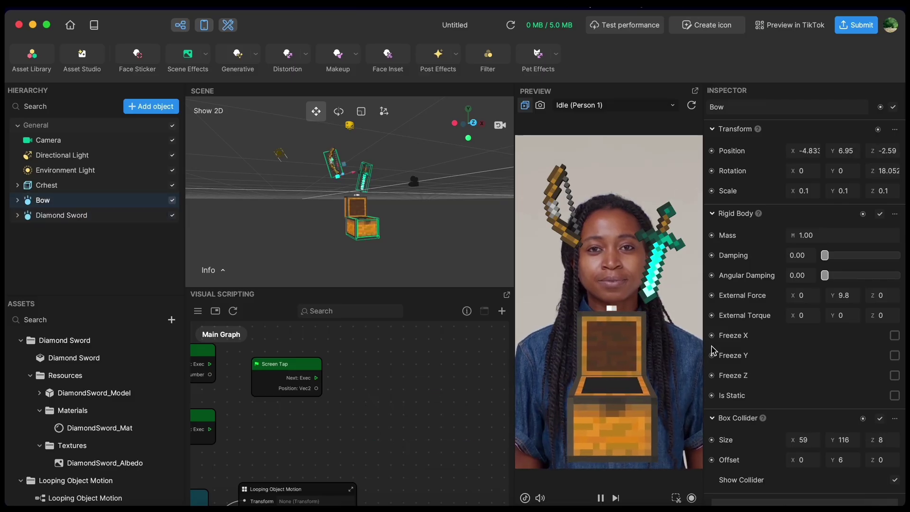
pyautogui.click(712, 297)
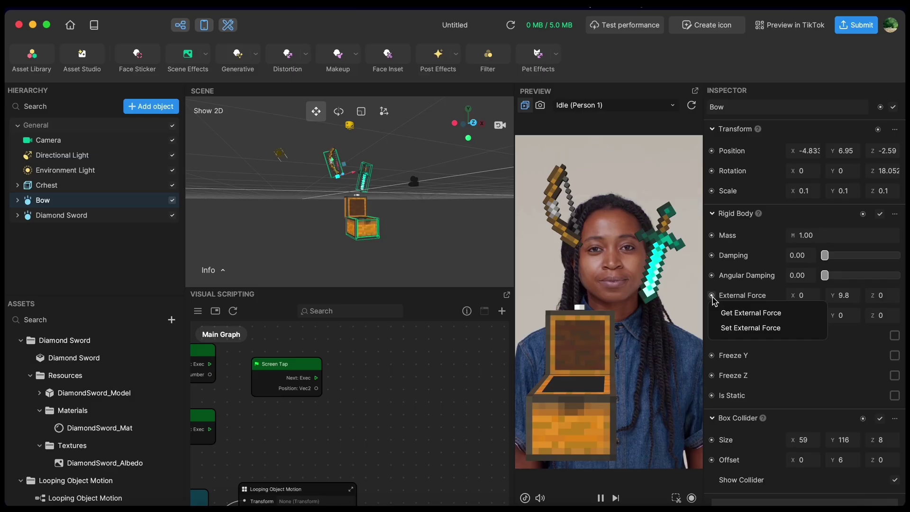
pyautogui.click(728, 328)
pyautogui.moveTo(407, 429); pyautogui.dragTo(407, 392)
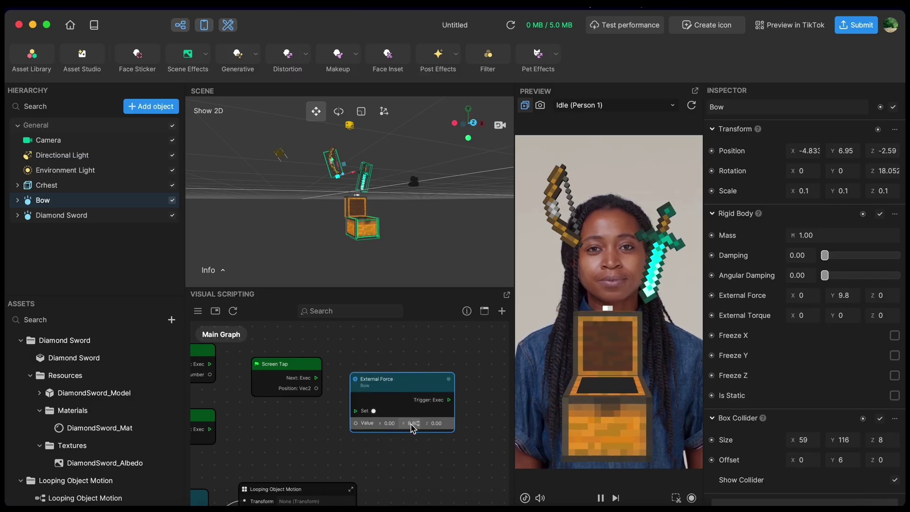
pyautogui.moveTo(357, 412); pyautogui.dragTo(316, 378)
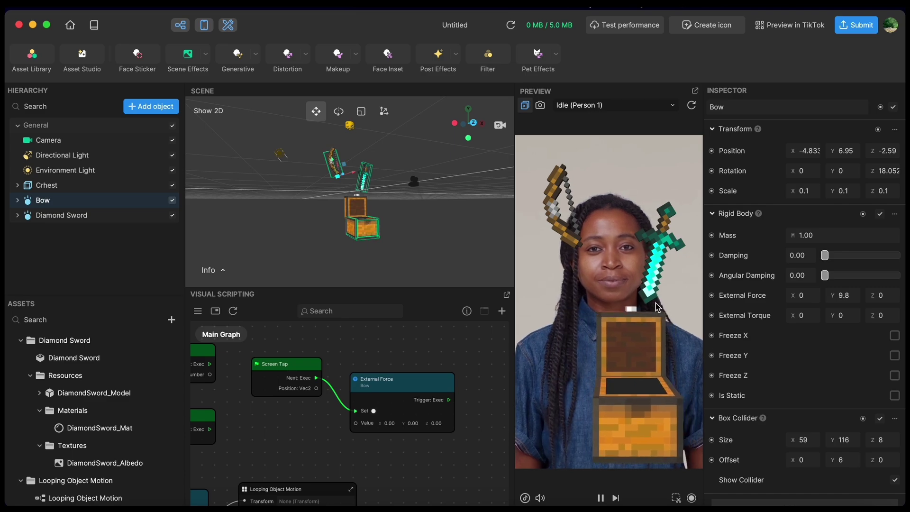
# Tap the preview screen to test the Bow's drop, and examine the chest's colliders in the scene from several angles
pyautogui.click(653, 309)
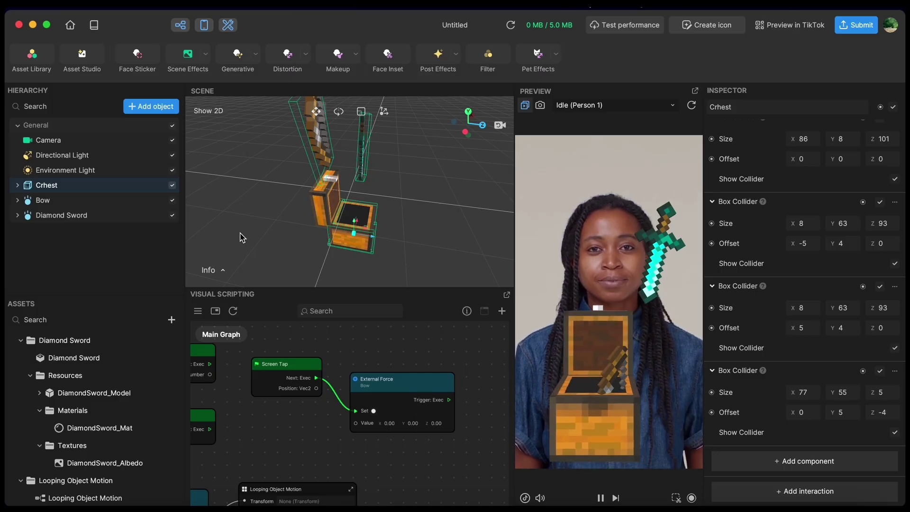
pyautogui.keyDown('alt'); pyautogui.moveTo(362, 203); pyautogui.dragTo(311, 197); pyautogui.keyUp('alt')
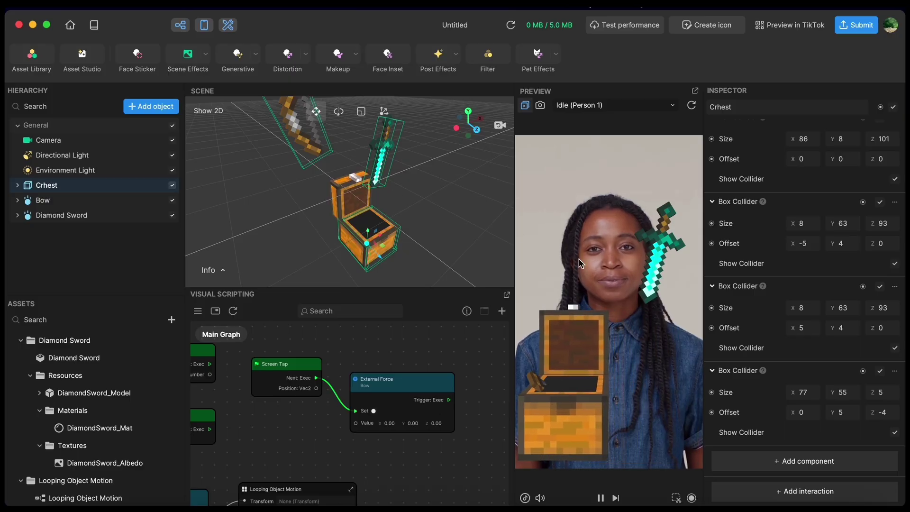
pyautogui.click(408, 184)
pyautogui.moveTo(409, 186); pyautogui.dragTo(400, 186, button='middle')
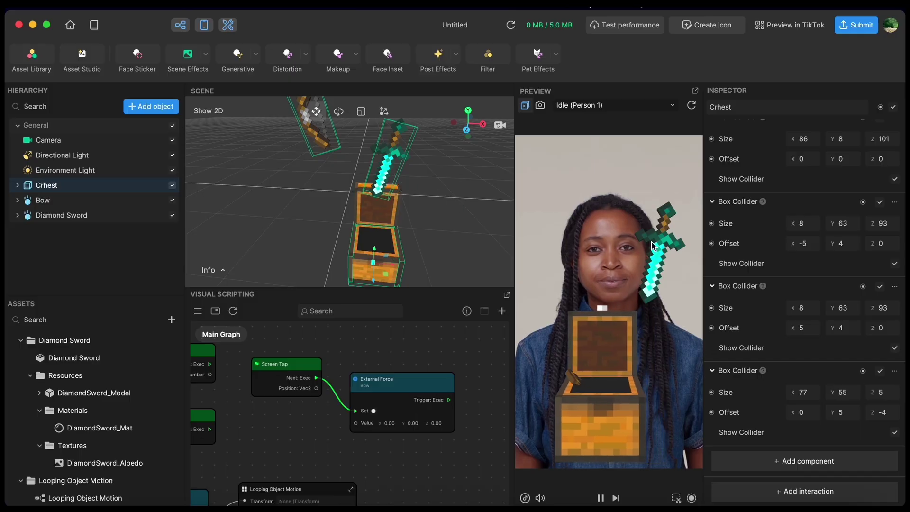
# Add a Set External Force node for the Diamond Sword and place it below and beyond the Bow's External Force node
pyautogui.click(127, 200)
pyautogui.click(118, 217)
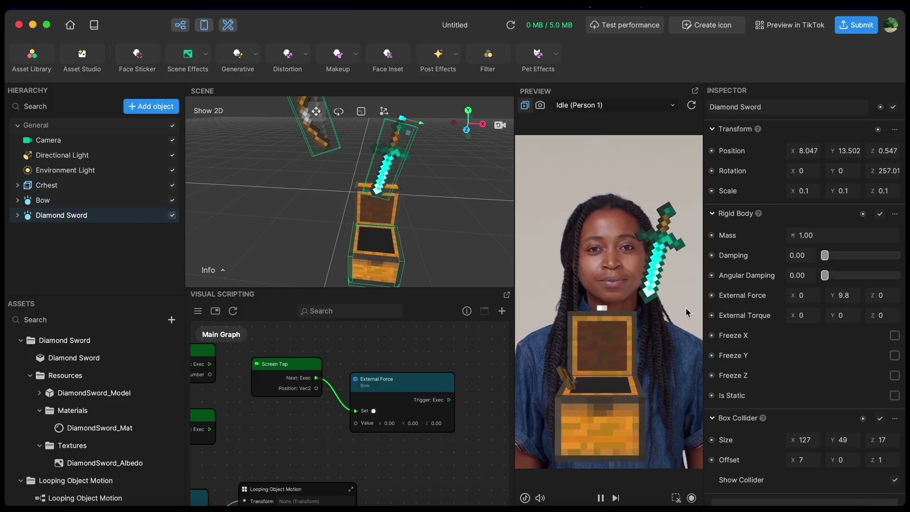
pyautogui.click(728, 304)
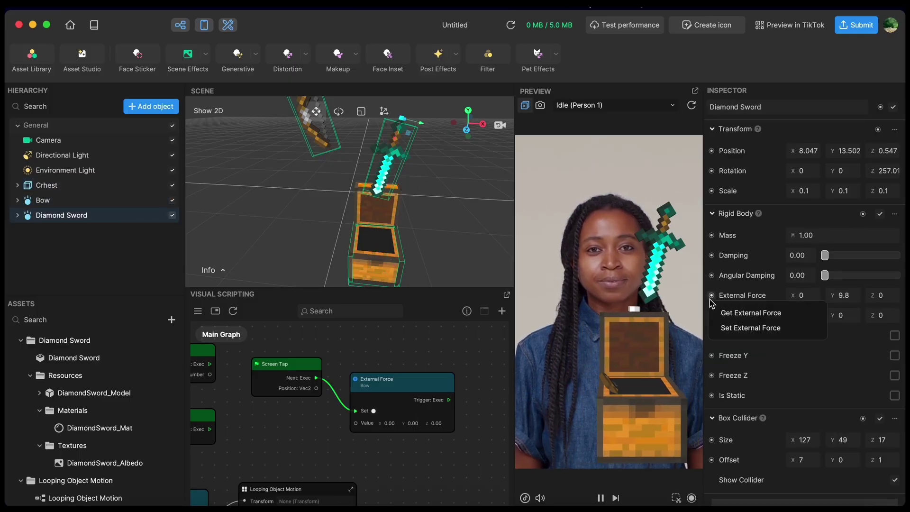
pyautogui.click(740, 326)
pyautogui.click(406, 461)
pyautogui.moveTo(407, 461); pyautogui.dragTo(419, 474)
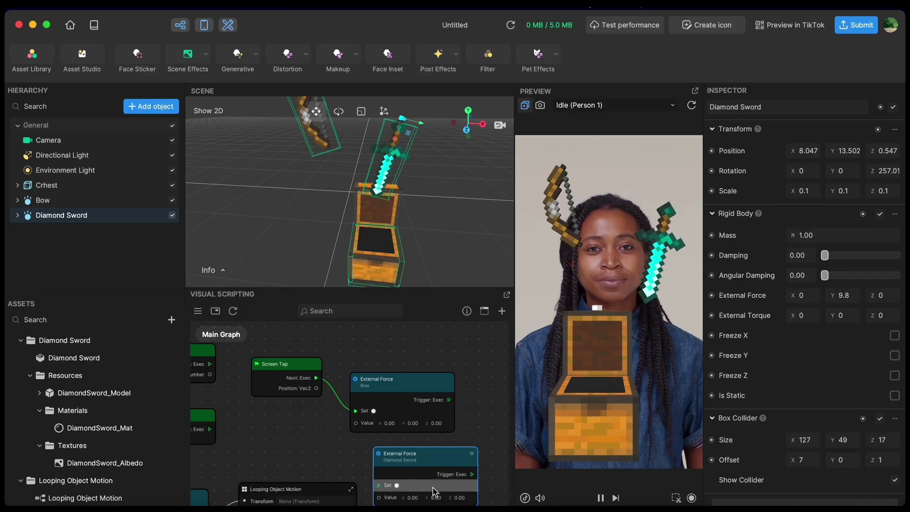
pyautogui.moveTo(274, 378); pyautogui.dragTo(219, 315, button='middle')
pyautogui.moveTo(389, 404); pyautogui.dragTo(424, 448)
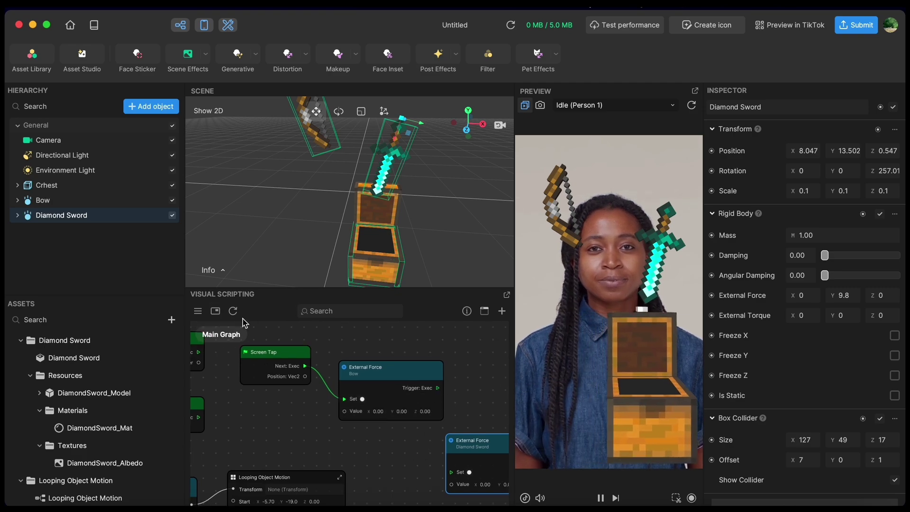
# Create a new graph variable and name it hasBeenTapped
pyautogui.click(206, 315)
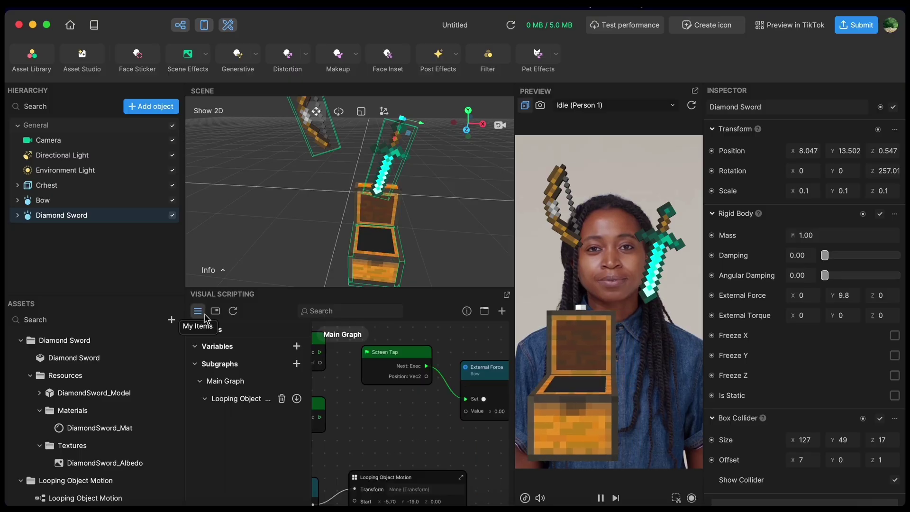
pyautogui.click(297, 347)
pyautogui.doubleClick(245, 365)
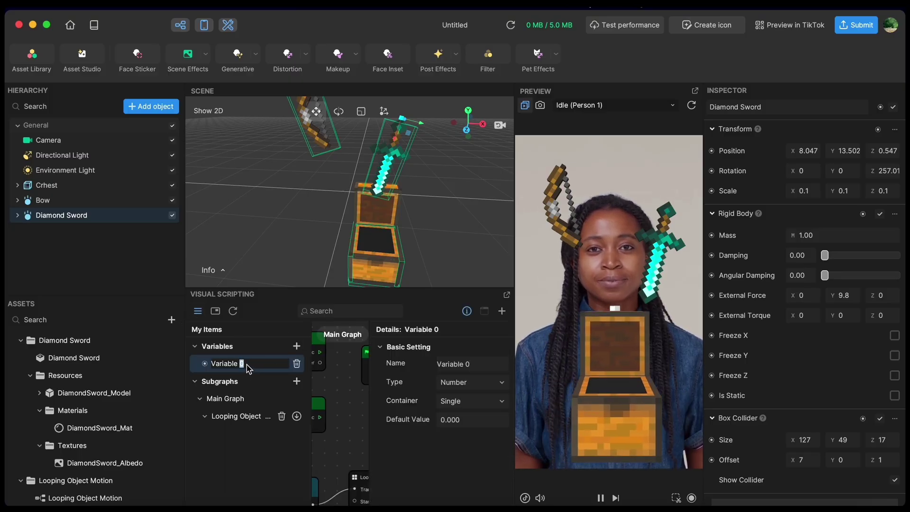
pyautogui.write('hasBeenTa')
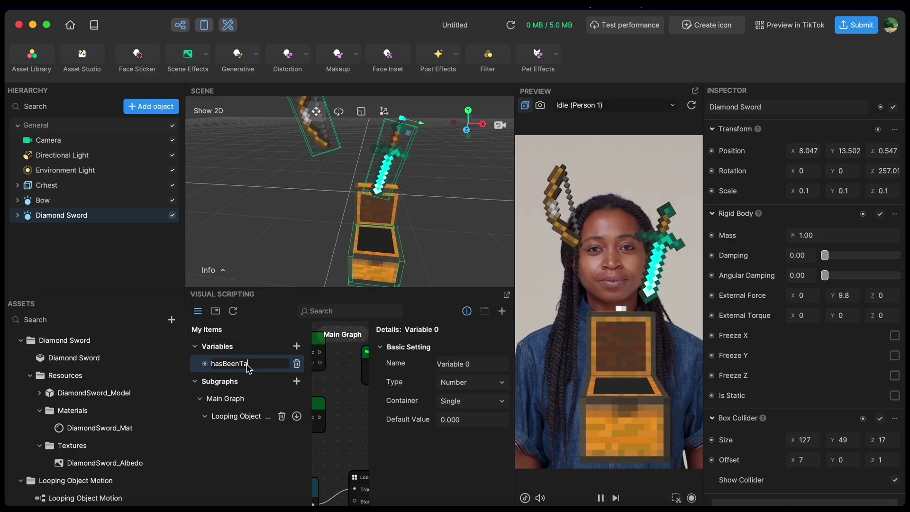
pyautogui.press('Return')
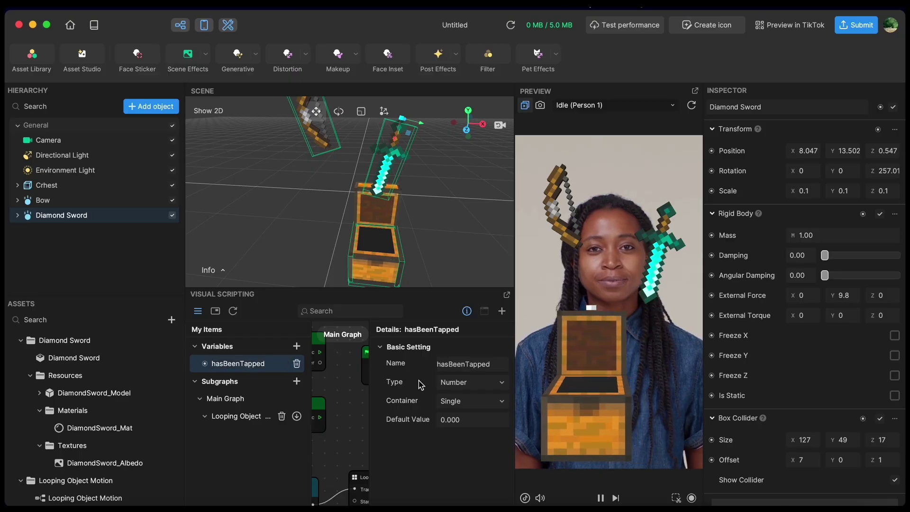
# Set the hasBeenTapped variable's type to Boolean and close its details
pyautogui.click(492, 383)
pyautogui.click(466, 258)
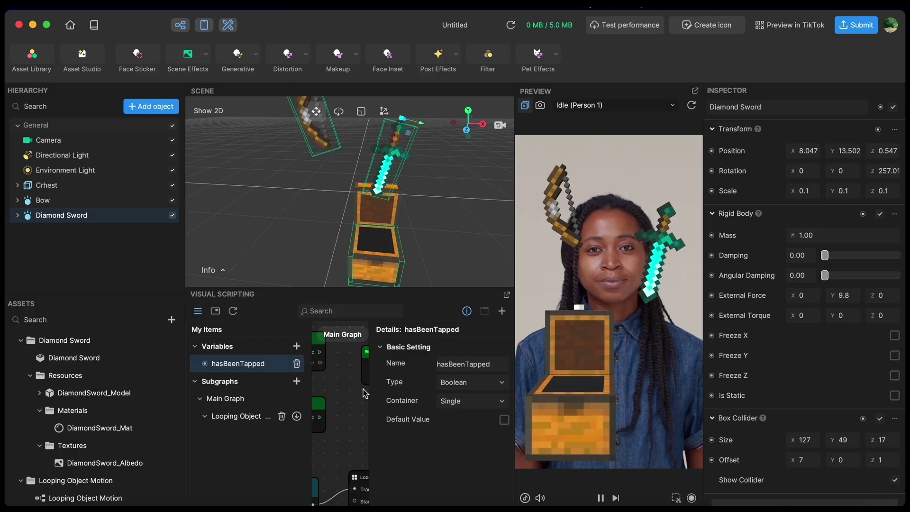
pyautogui.click(337, 426)
pyautogui.click(468, 311)
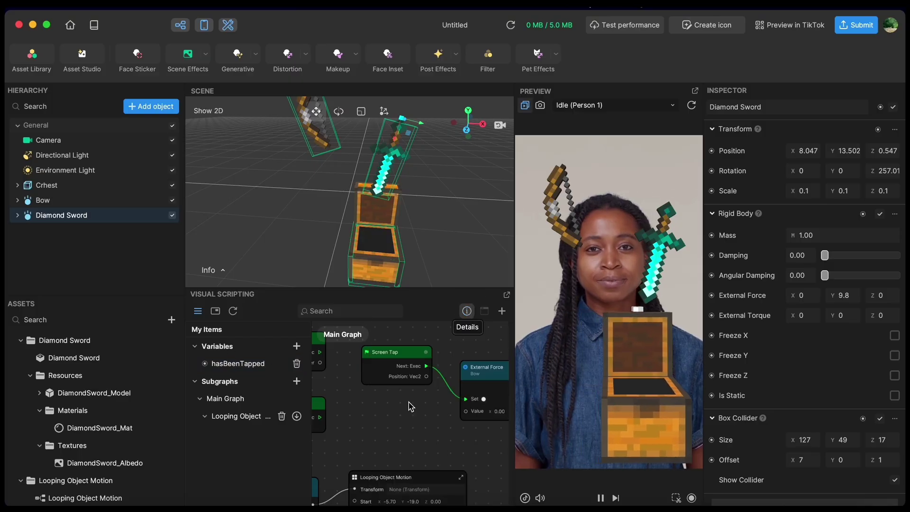
# Add a Get variable node for hasBeenTapped and place it below the Bow's External Force node
pyautogui.click(200, 368)
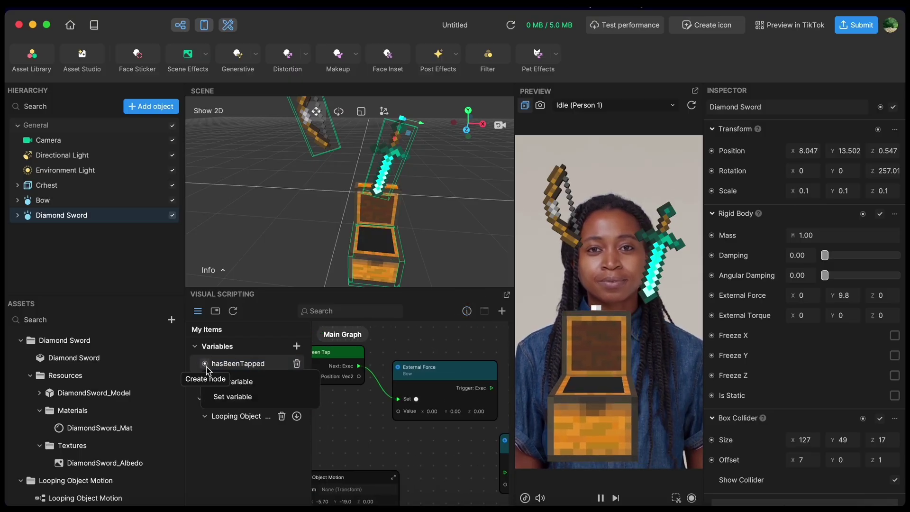
pyautogui.click(262, 380)
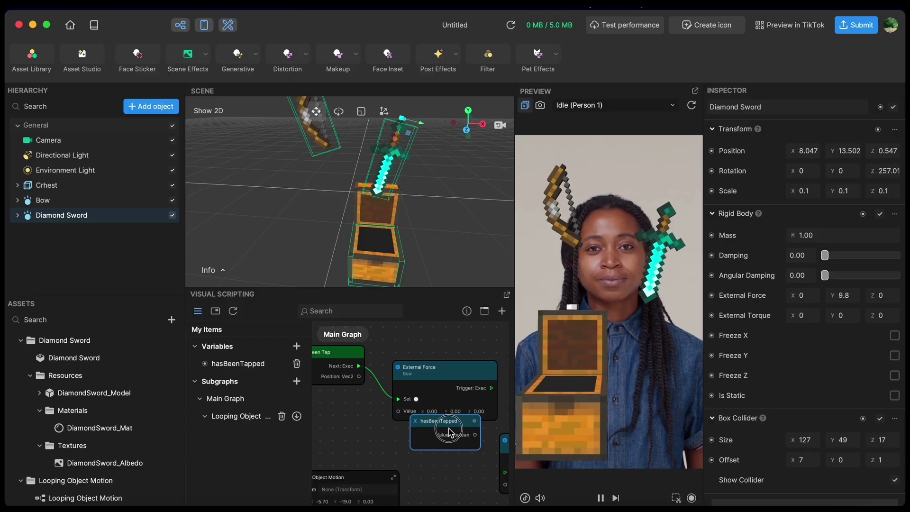
pyautogui.moveTo(449, 433); pyautogui.dragTo(445, 469)
pyautogui.moveTo(409, 437); pyautogui.dragTo(368, 367, button='middle')
pyautogui.scroll(-3, 410, 429)
pyautogui.moveTo(410, 429); pyautogui.dragTo(431, 429, button='right')
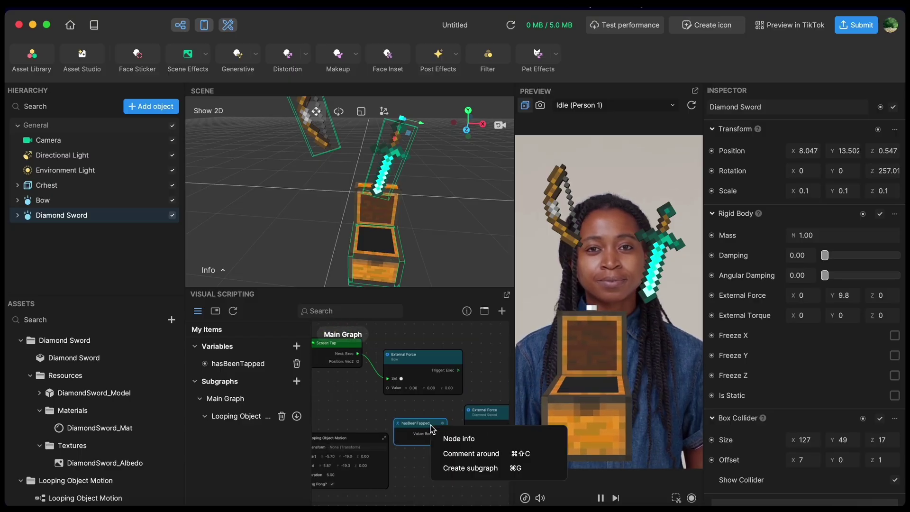
# Undock the visual scripting editor, enlarge it over most of the screen and bring the whole graph into view
pyautogui.click(506, 295)
pyautogui.moveTo(293, 339); pyautogui.dragTo(30, 483)
pyautogui.moveTo(618, 90); pyautogui.dragTo(840, 38)
pyautogui.moveTo(425, 301); pyautogui.dragTo(610, 391)
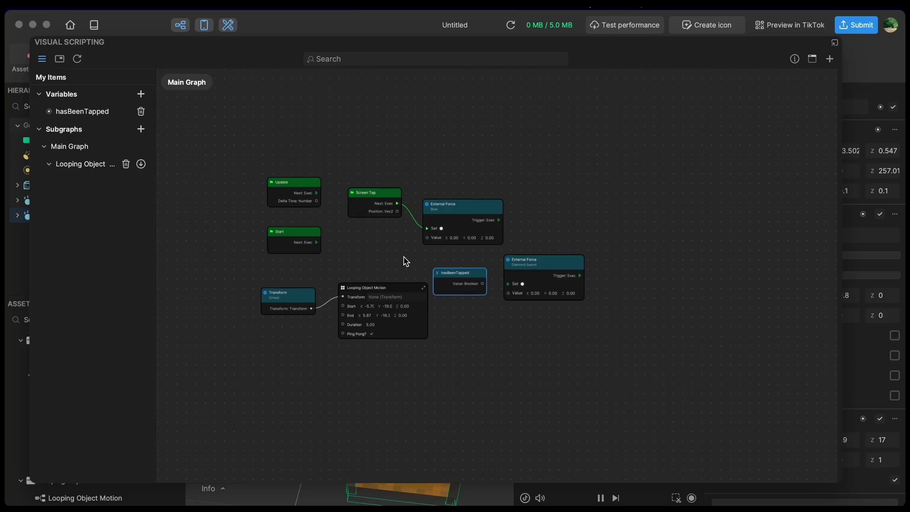
pyautogui.scroll(3, 404, 260)
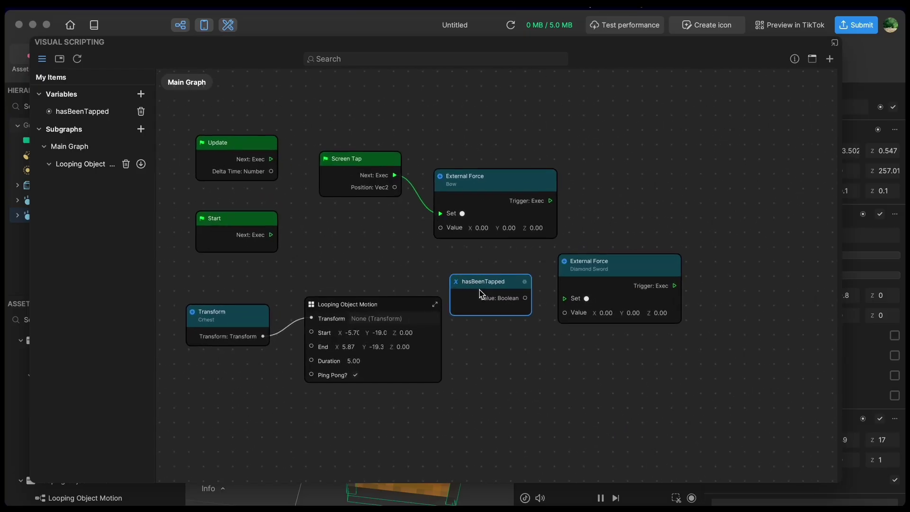
# Move the Bow's and Diamond Sword's External Force nodes farther from Screen Tap to make room between them
pyautogui.click(605, 186)
pyautogui.moveTo(507, 191); pyautogui.dragTo(662, 191)
pyautogui.moveTo(648, 264); pyautogui.dragTo(817, 264)
pyautogui.click(632, 303)
pyautogui.hscroll(5, 631, 303)
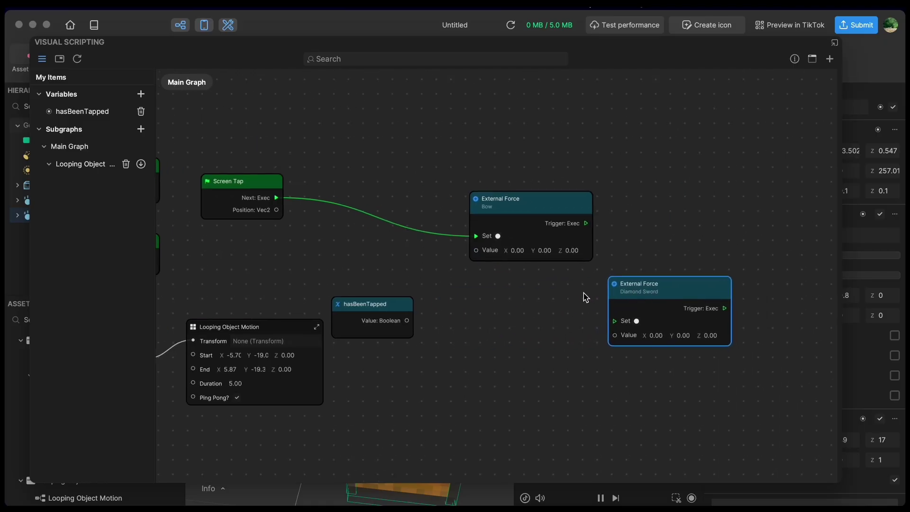
# Insert an If node between Screen Tap's Next output and the Bow's External Force node
pyautogui.moveTo(406, 321); pyautogui.dragTo(466, 323)
pyautogui.click(370, 275)
pyautogui.moveTo(277, 198); pyautogui.dragTo(365, 191)
pyautogui.write('if')
pyautogui.press('Return')
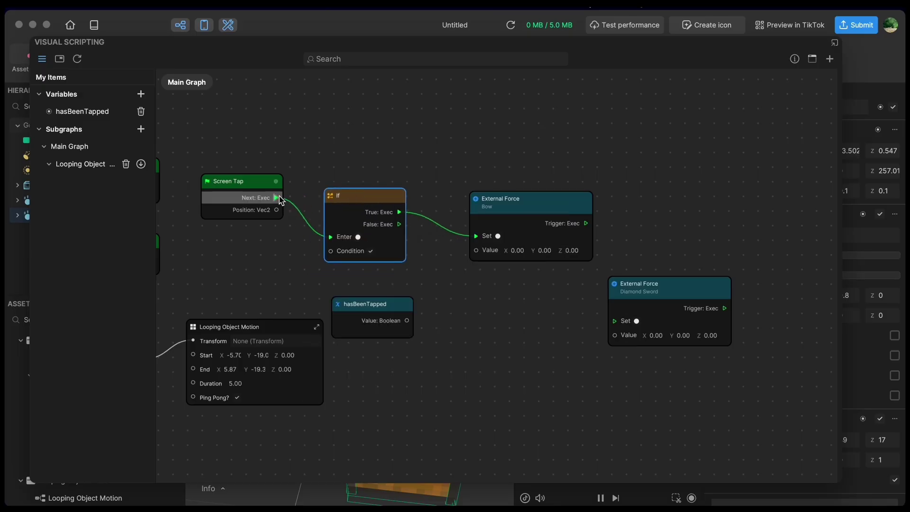
# Wire hasBeenTapped's value into the If node's Condition and trigger the Bow's External Force from the False output instead
pyautogui.moveTo(338, 299); pyautogui.dragTo(189, 256)
pyautogui.moveTo(230, 282); pyautogui.dragTo(332, 254)
pyautogui.moveTo(399, 226); pyautogui.dragTo(476, 236)
pyautogui.rightClick(414, 220)
pyautogui.click(415, 217)
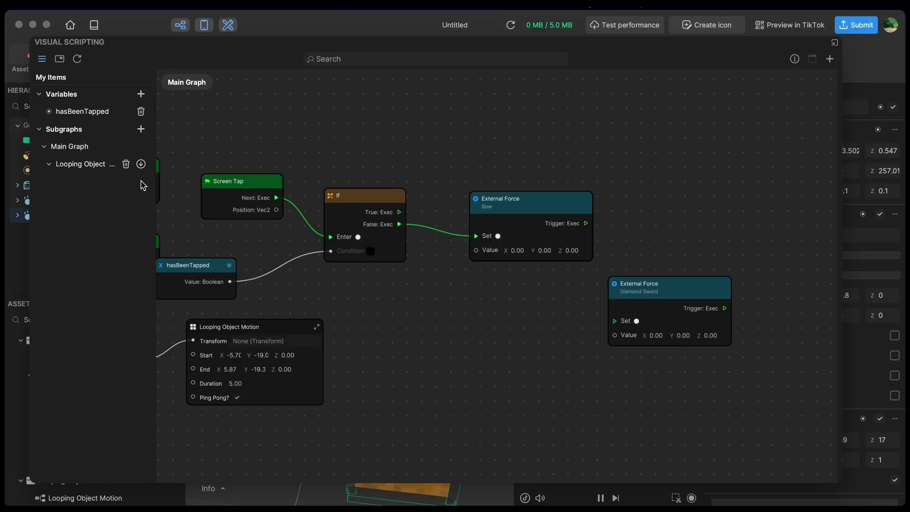
# Add a Set variable node for hasBeenTapped with Value enabled, triggered by the Bow's External Force node
pyautogui.click(141, 130)
pyautogui.click(51, 112)
pyautogui.click(67, 145)
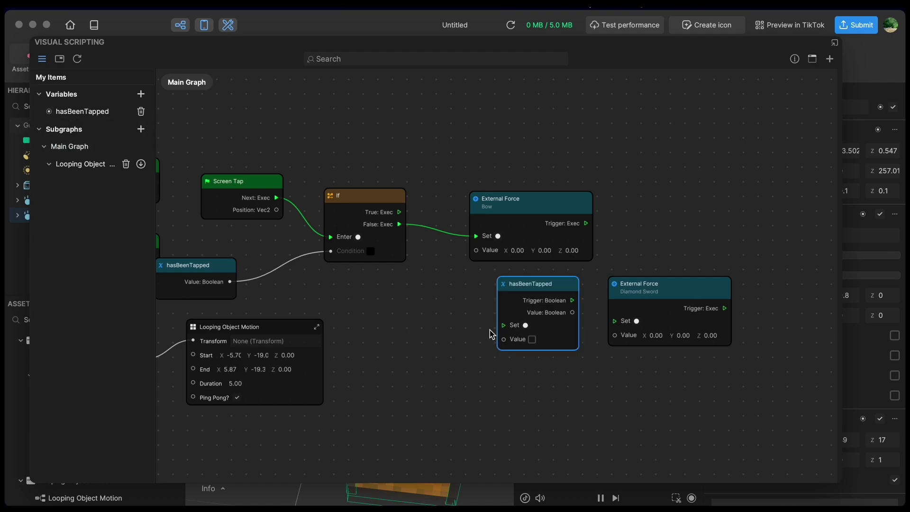
pyautogui.moveTo(545, 286); pyautogui.dragTo(769, 171)
pyautogui.moveTo(588, 224); pyautogui.dragTo(729, 210)
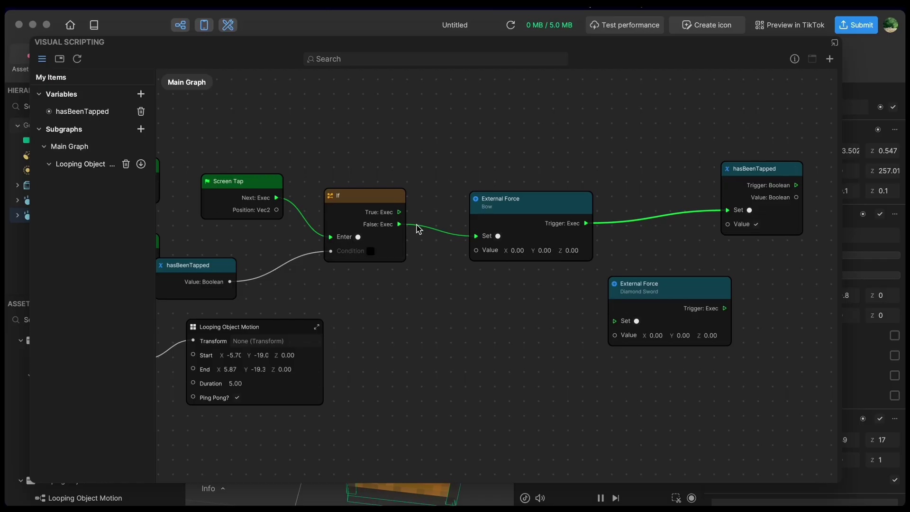
# Trigger the Diamond Sword's External Force from the If node's True output and place that node below the Bow's
pyautogui.moveTo(399, 213); pyautogui.dragTo(619, 321)
pyautogui.moveTo(683, 300); pyautogui.dragTo(544, 280)
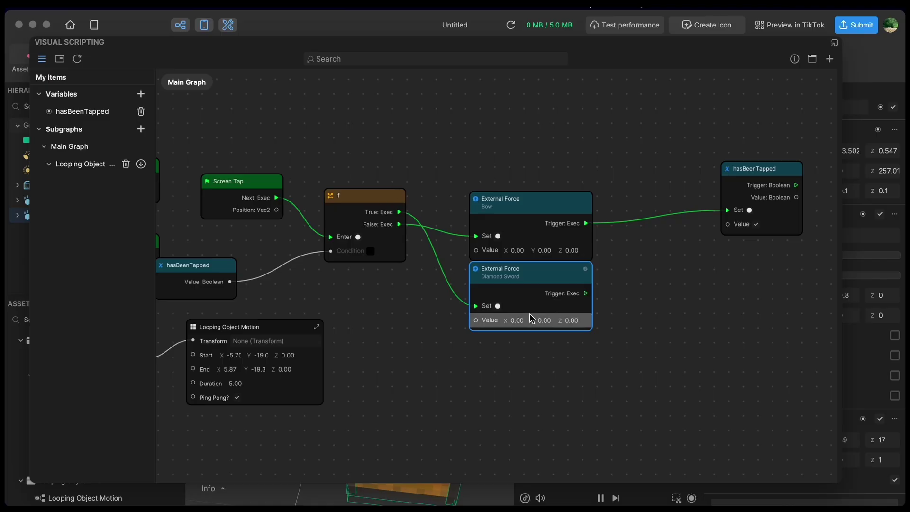
pyautogui.moveTo(544, 278); pyautogui.dragTo(543, 304)
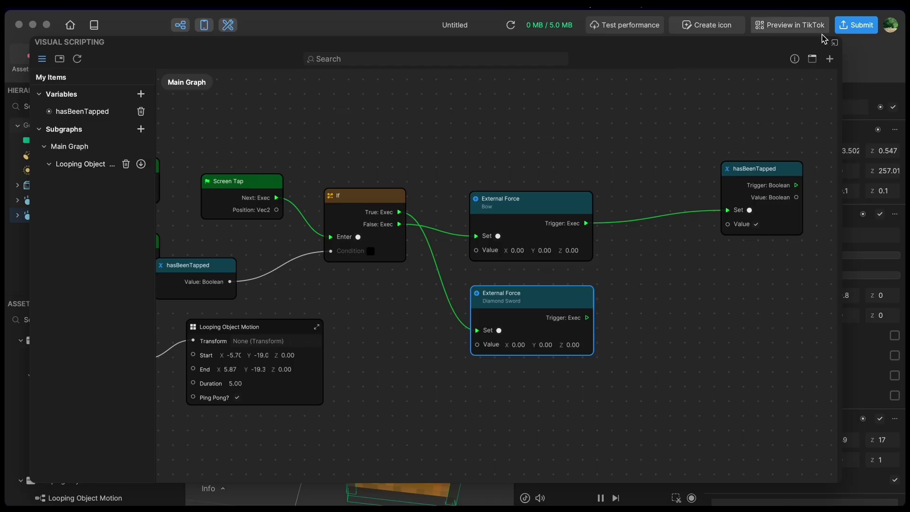
# Dock the visual scripting editor again, tap the preview to test both item drops and restart the effect
pyautogui.click(835, 44)
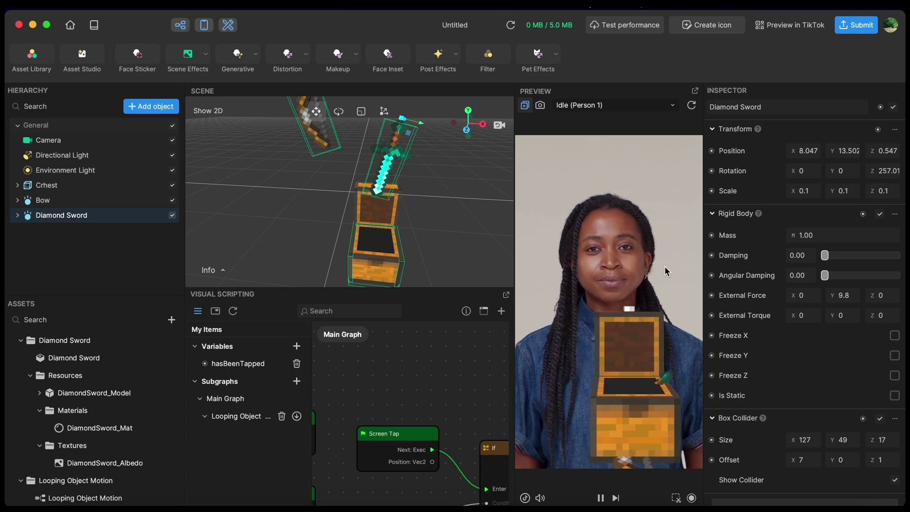
pyautogui.click(693, 106)
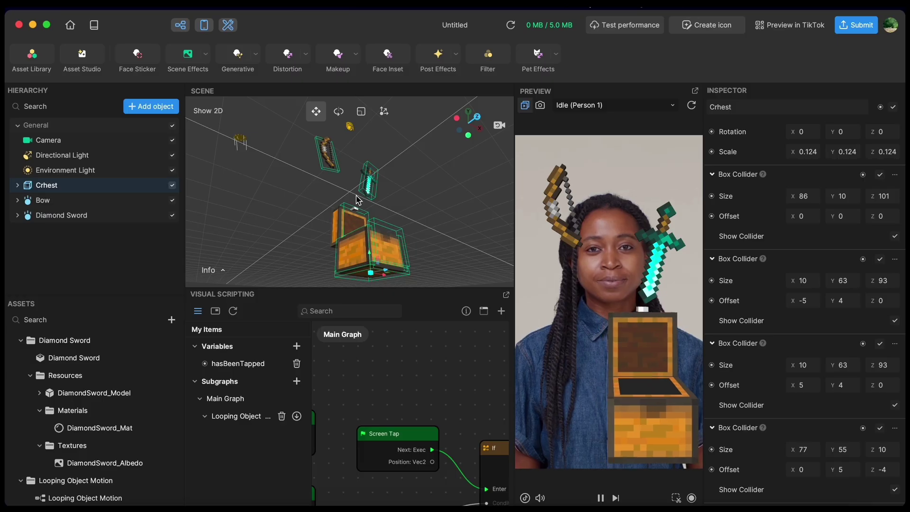
# Set the Duration of the chest's Looping Object Motion node to 2.00
pyautogui.moveTo(439, 391); pyautogui.dragTo(420, 320)
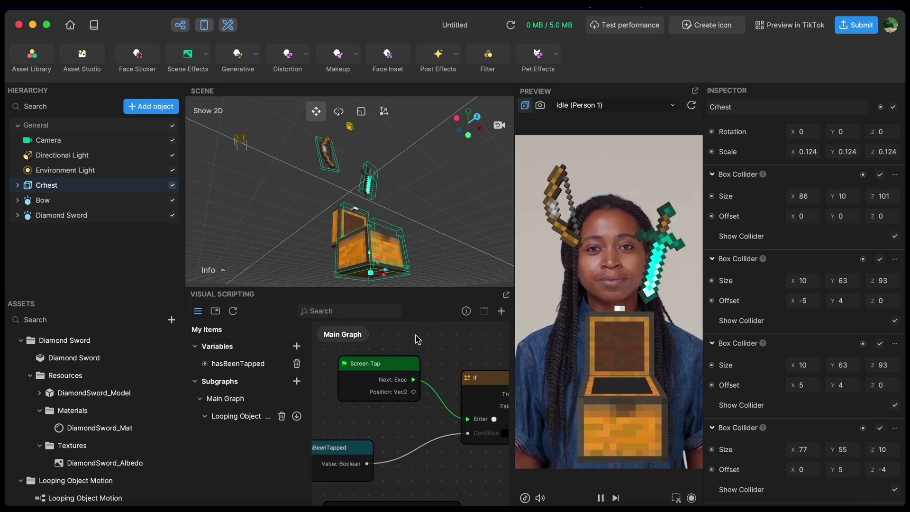
pyautogui.scroll(-2, 406, 394)
pyautogui.click(397, 388)
pyautogui.moveTo(397, 389); pyautogui.dragTo(480, 293, button='right')
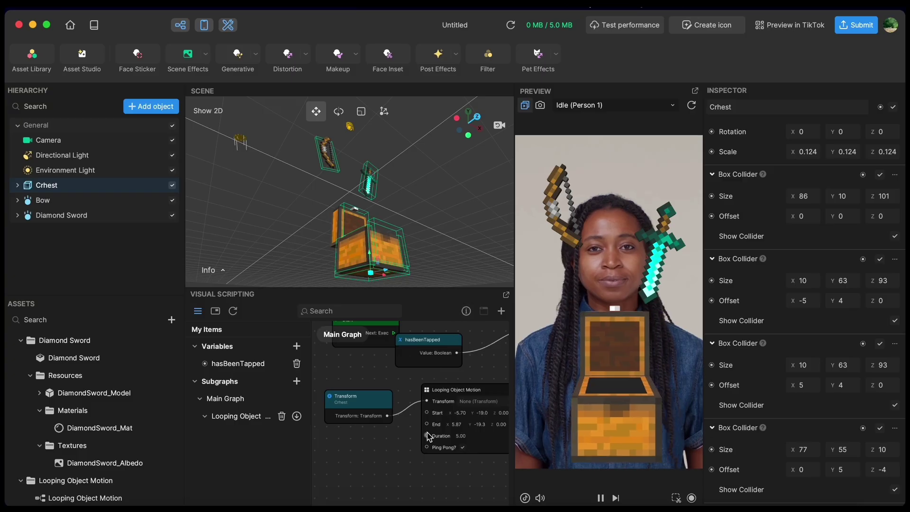
pyautogui.doubleClick(466, 436)
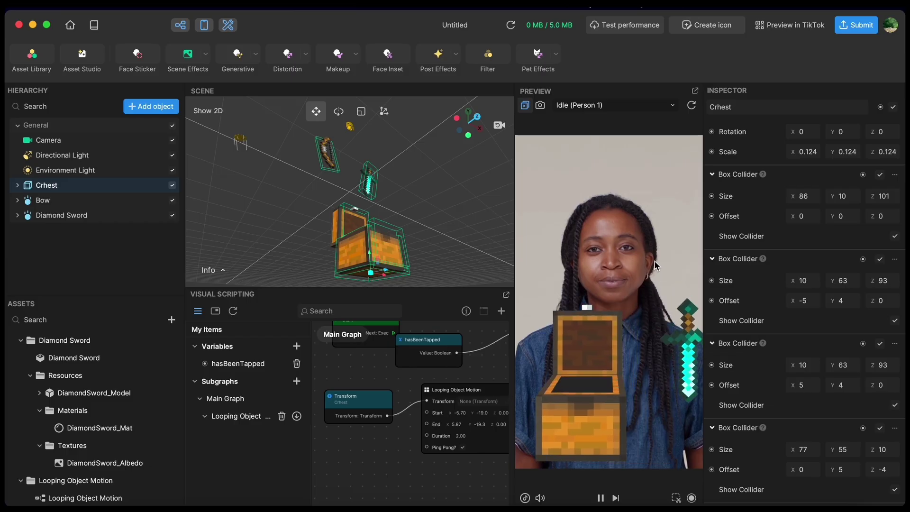
# Restart the preview repeatedly and tap it to test dropping the items into the faster-moving chest
pyautogui.click(692, 104)
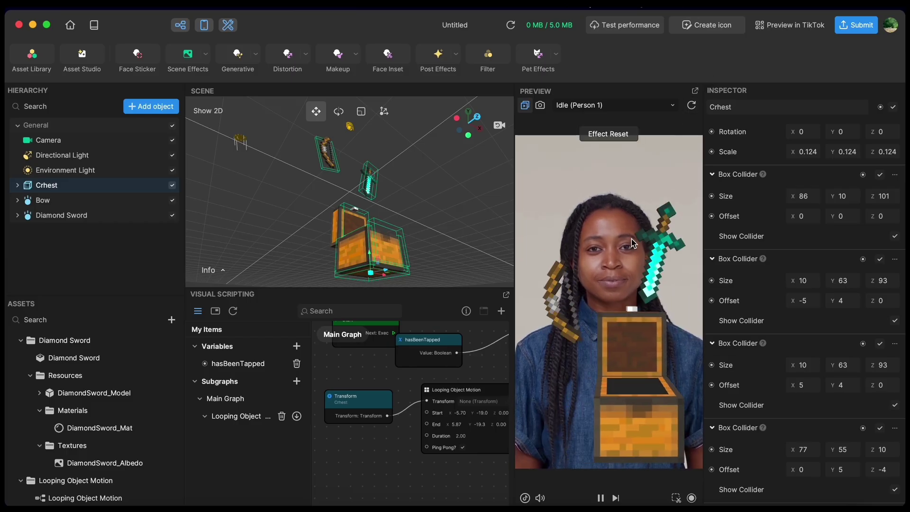
pyautogui.click(692, 105)
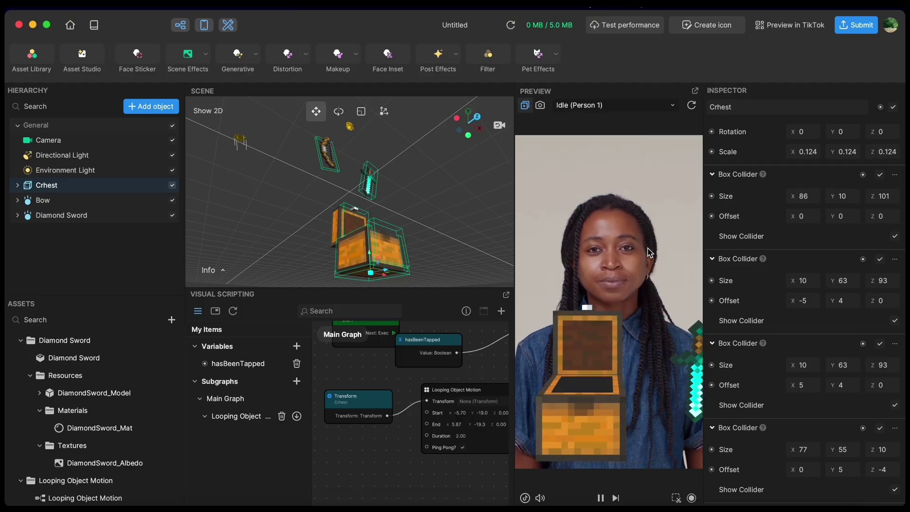
pyautogui.click(692, 107)
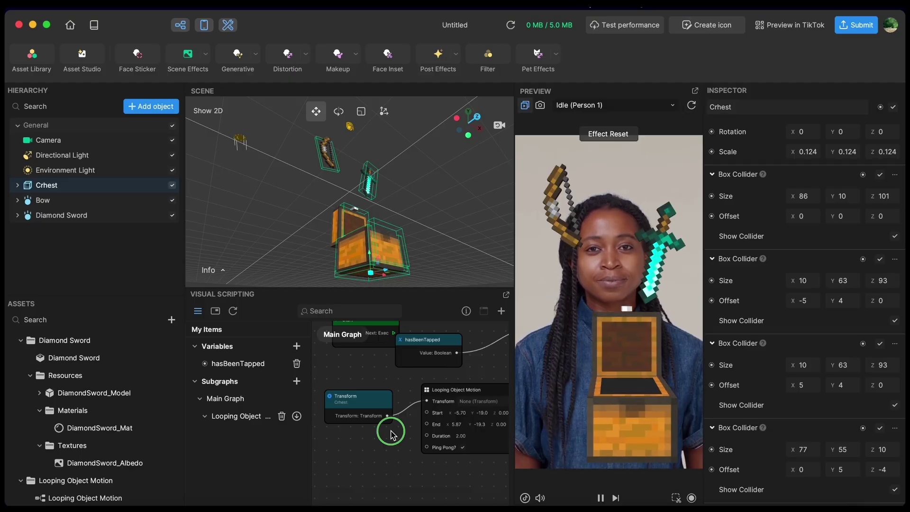
# Inside the Looping Object Motion subgraph, set the transition node's Interpolator to Ease-out-in, and restart the preview to test it
pyautogui.moveTo(391, 434); pyautogui.dragTo(300, 431)
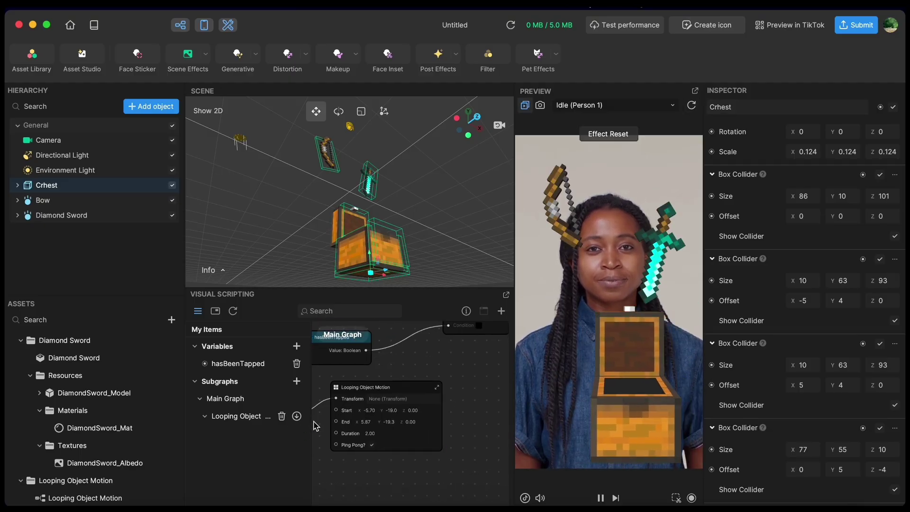
pyautogui.doubleClick(411, 396)
pyautogui.scroll(5, 451, 423)
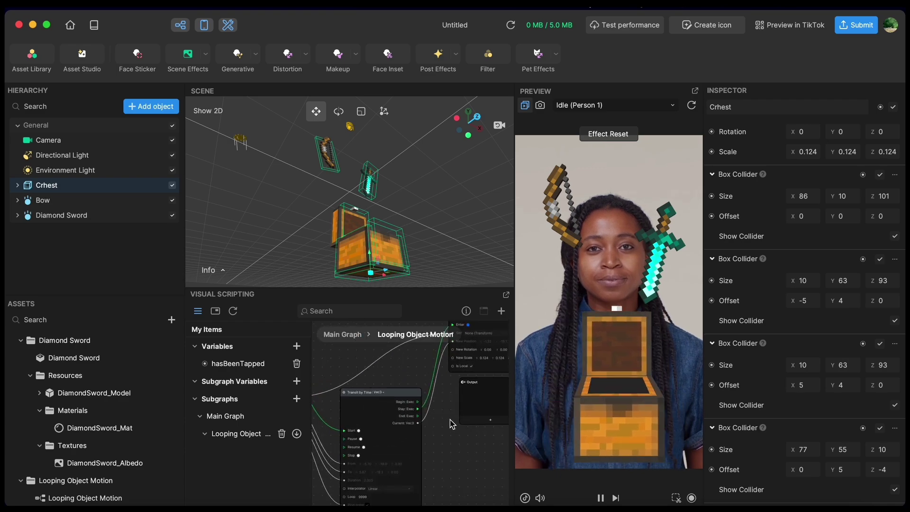
pyautogui.moveTo(450, 424); pyautogui.dragTo(494, 365)
pyautogui.scroll(4, 451, 436)
pyautogui.click(429, 423)
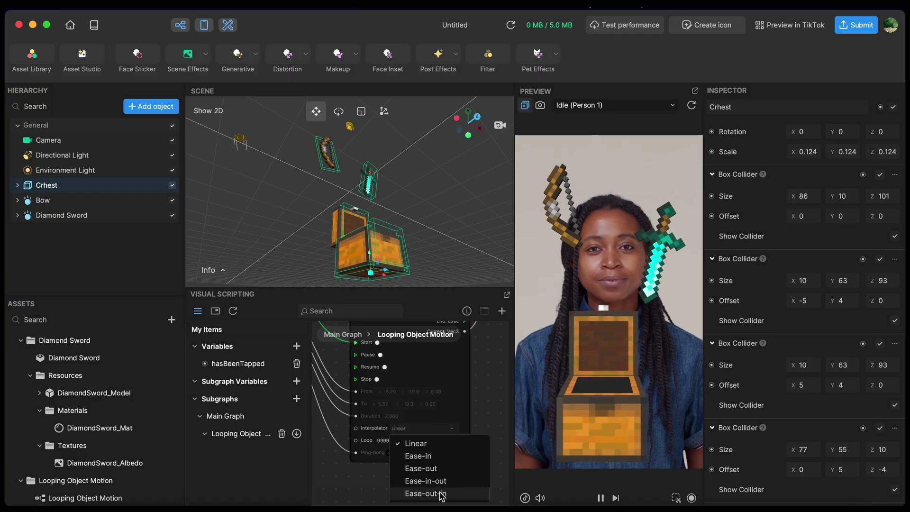
pyautogui.click(441, 495)
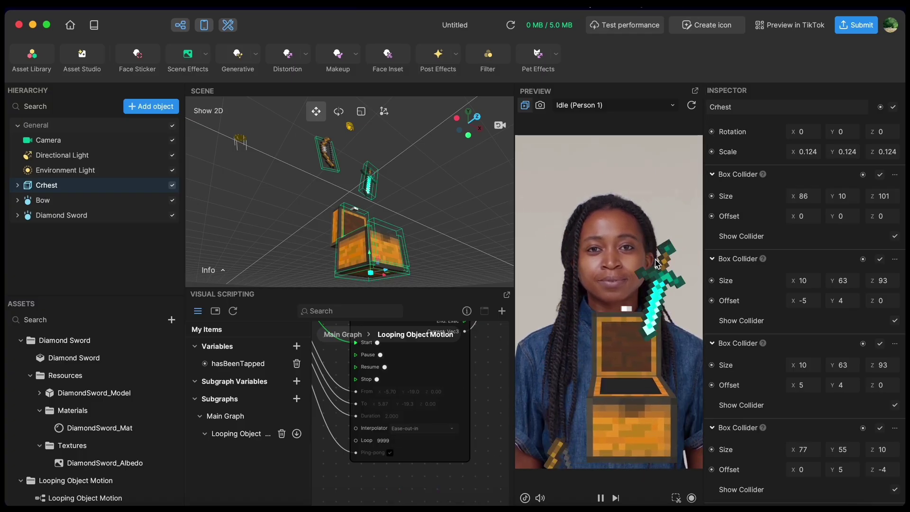
pyautogui.click(693, 105)
# Add the Minecraft LIVE Logo to the effect from the Asset Library's Minecraft category
pyautogui.moveTo(330, 167); pyautogui.dragTo(267, 223)
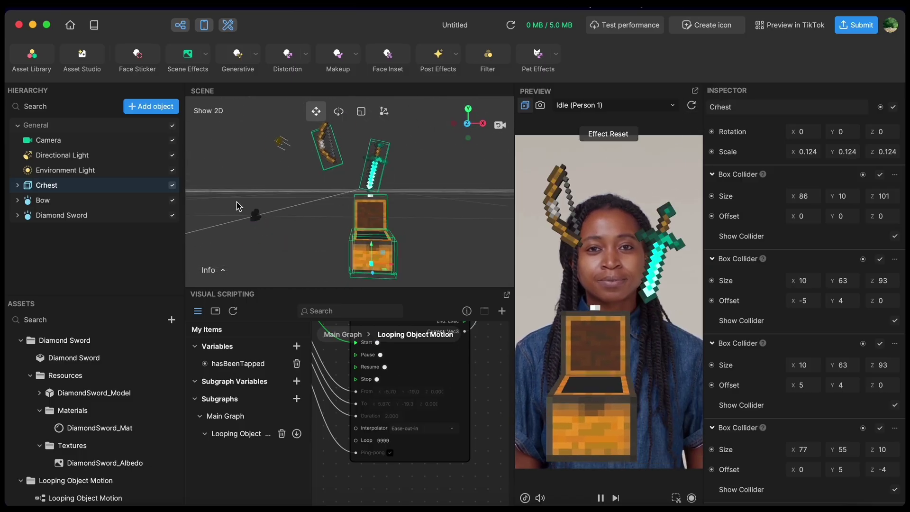
pyautogui.click(44, 62)
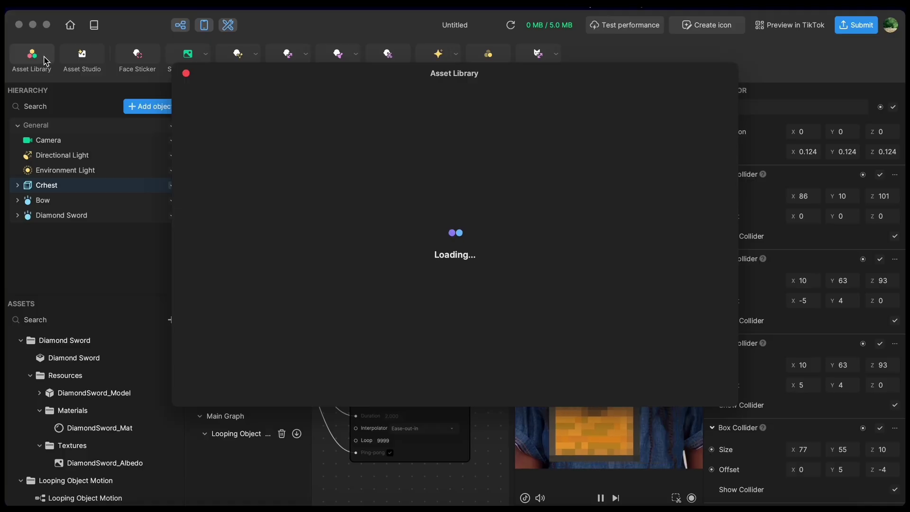
pyautogui.click(215, 254)
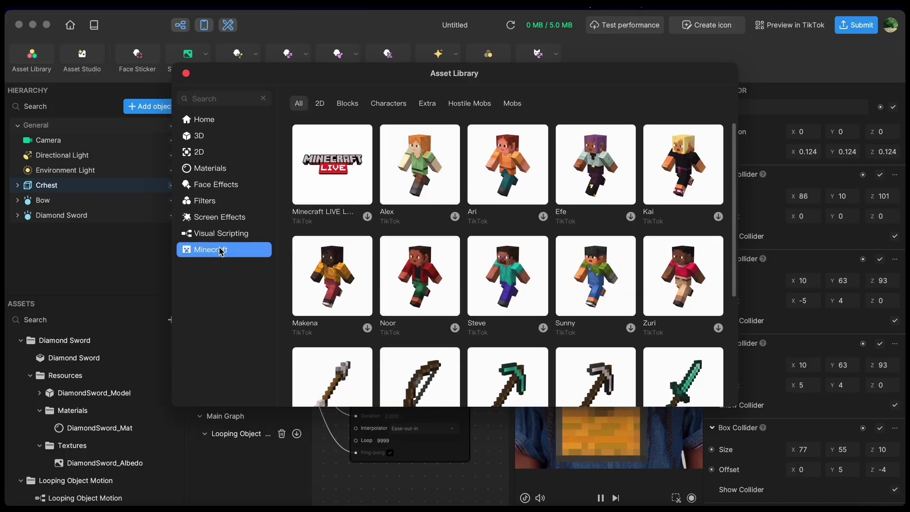
pyautogui.scroll(-2, 348, 207)
pyautogui.scroll(2, 348, 210)
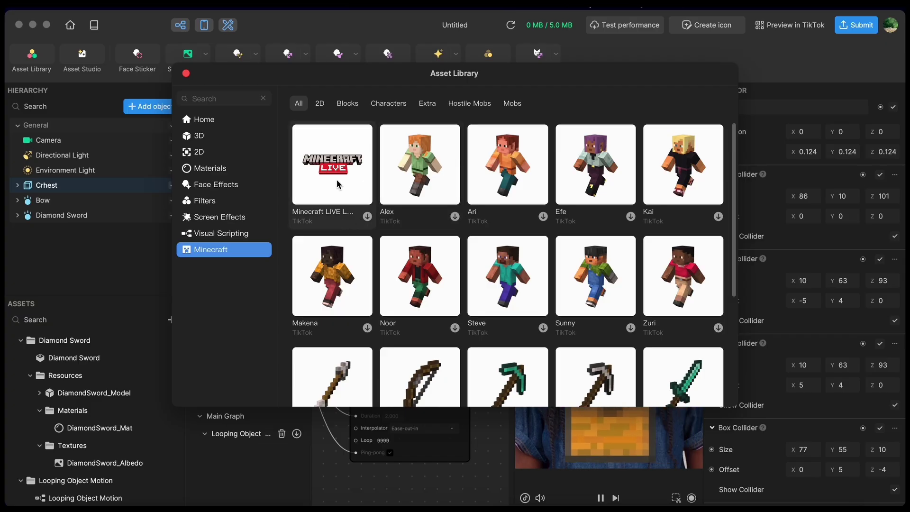
pyautogui.click(368, 217)
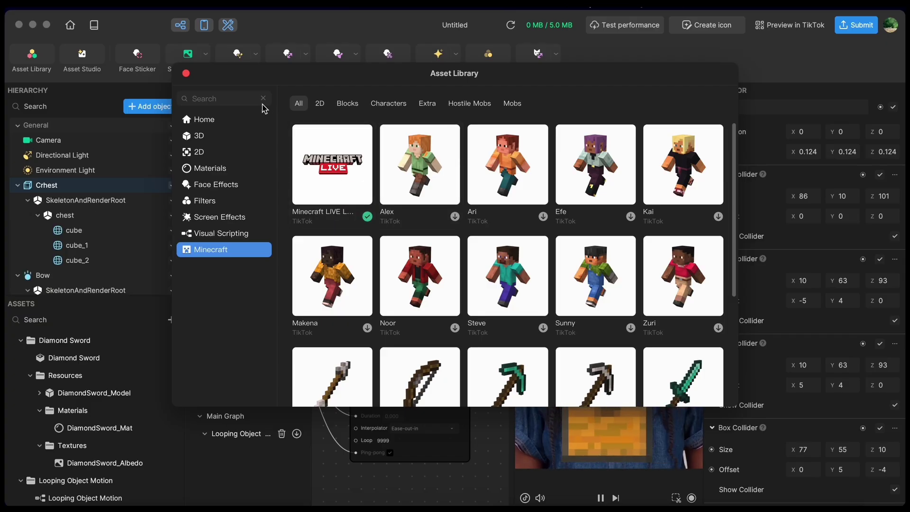
pyautogui.click(186, 73)
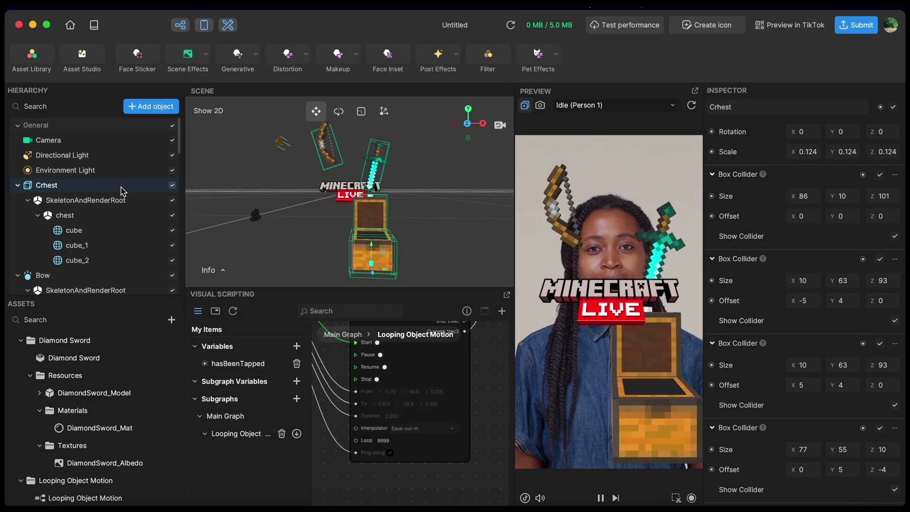
# Move the Minecraft LIVE Logo down to the lower part of the frame, at X 0 and Y about -518
pyautogui.scroll(-5, 117, 207)
pyautogui.scroll(-10, 114, 209)
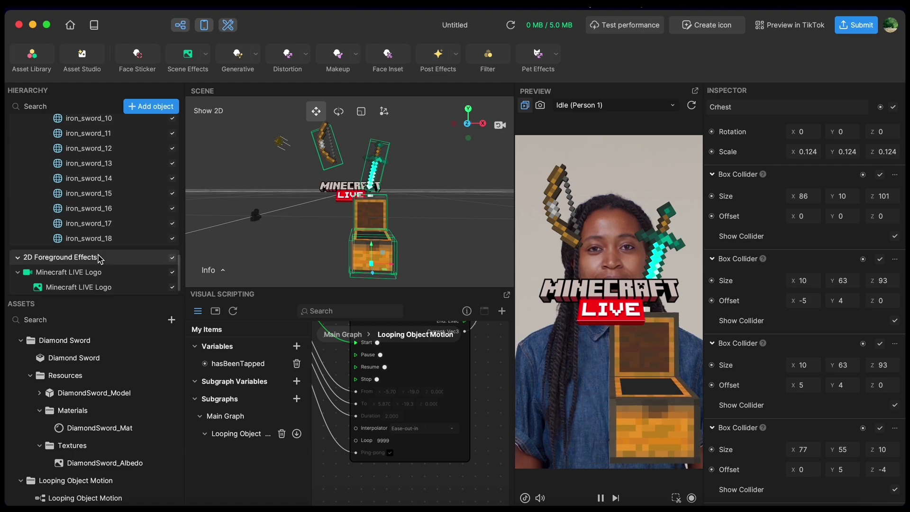
pyautogui.click(99, 287)
pyautogui.moveTo(319, 206); pyautogui.dragTo(313, 280)
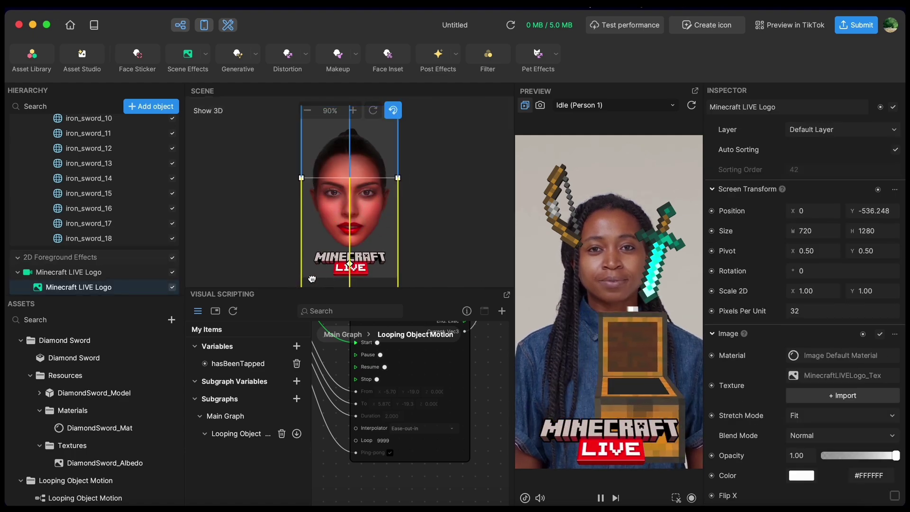
pyautogui.moveTo(372, 272); pyautogui.dragTo(371, 268)
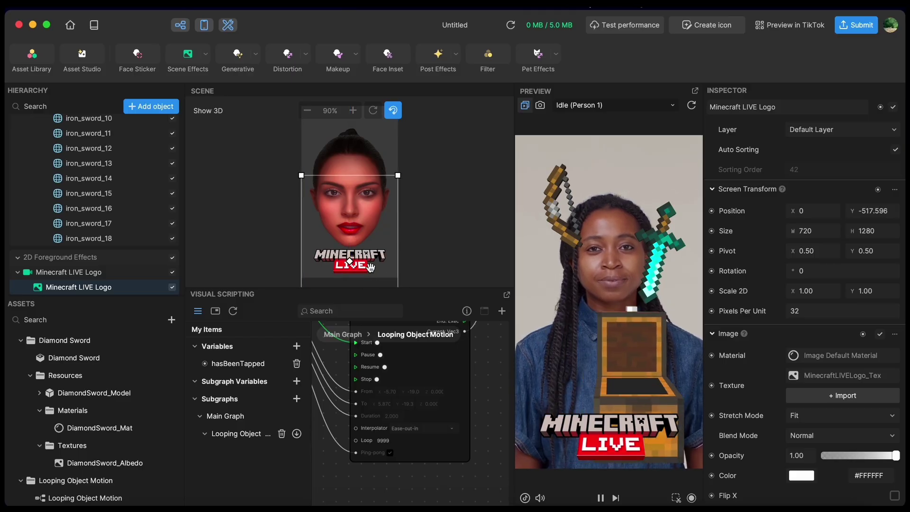